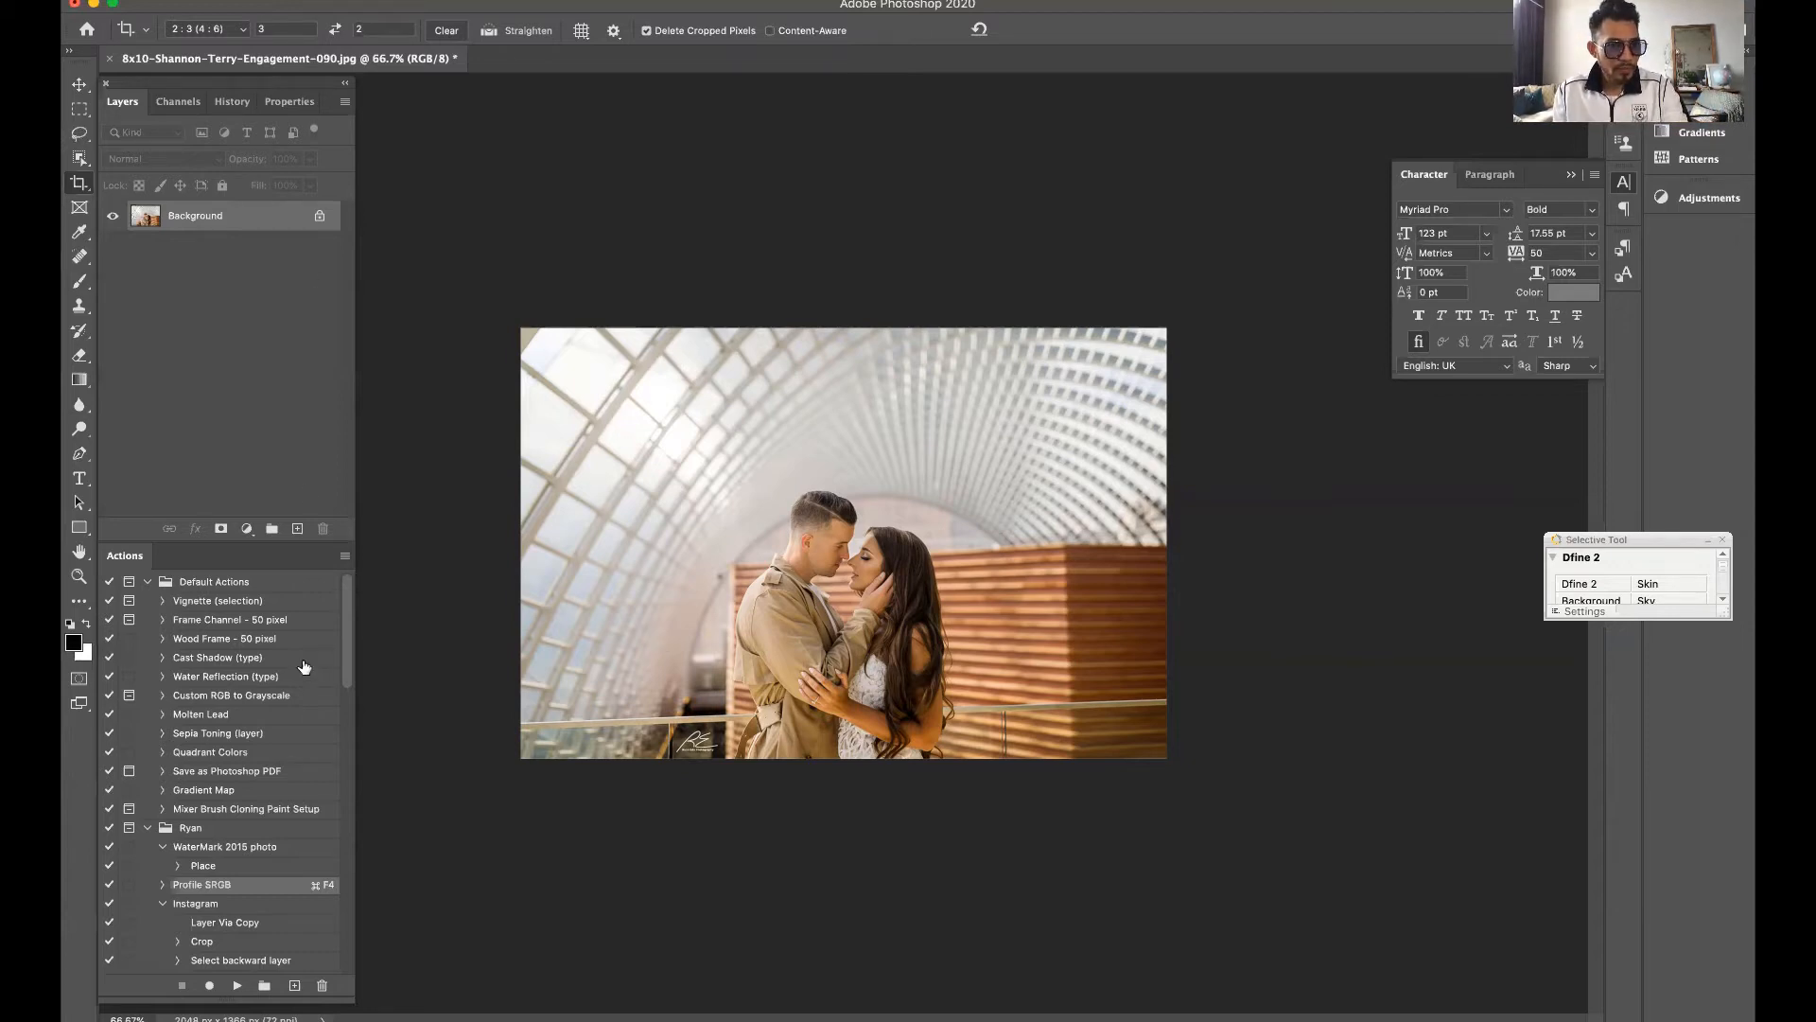
Switch to the Move tool and examine the adjustment layer types and image adjustment commands, locating Curves
click(83, 86)
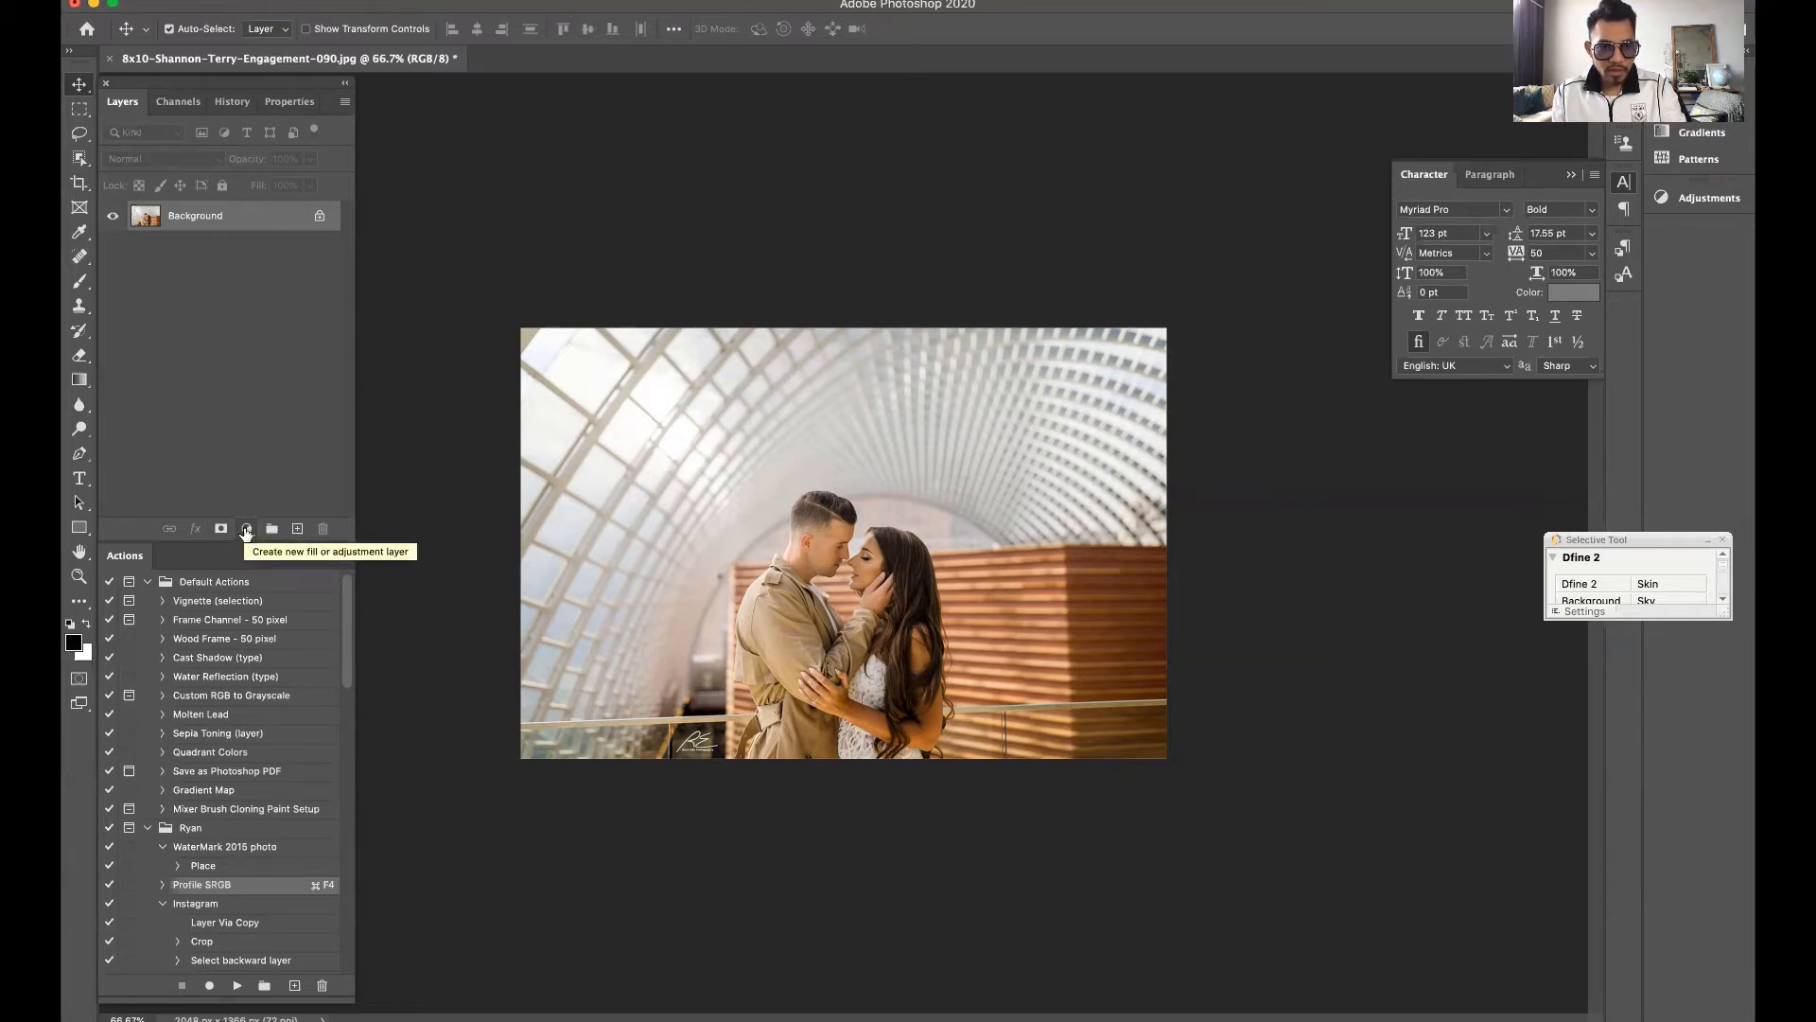
click(246, 529)
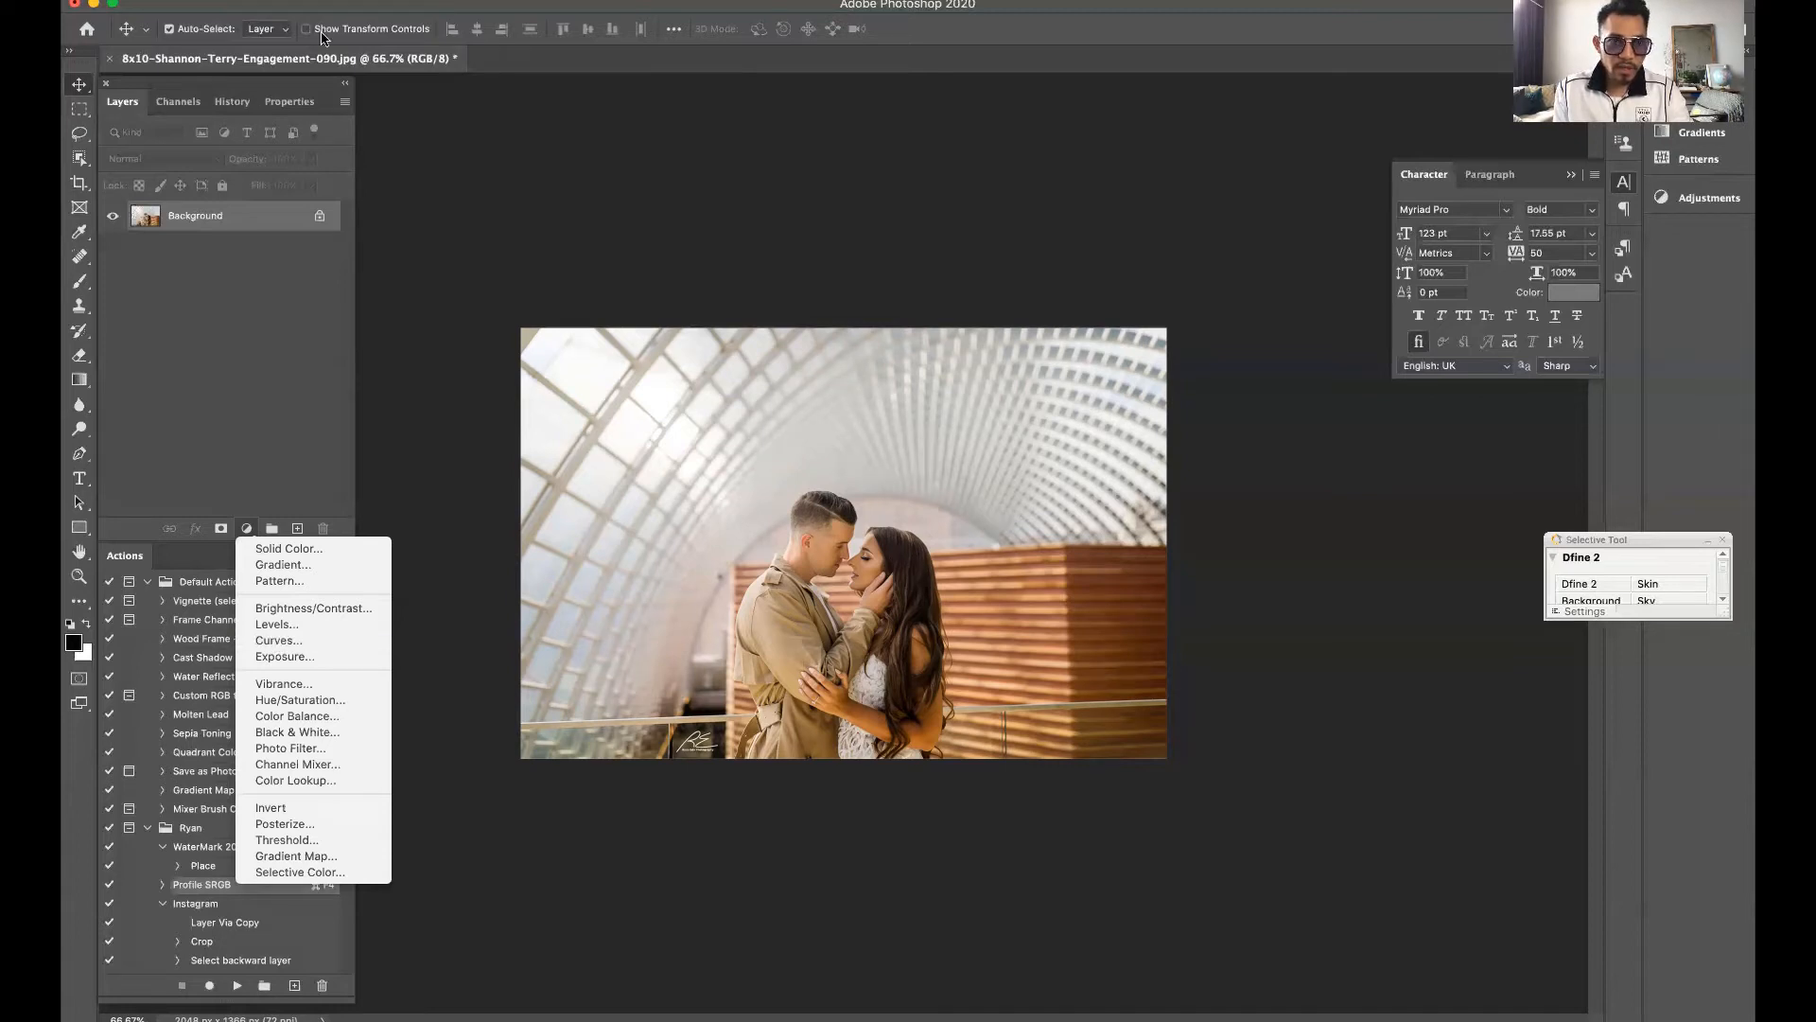
click(346, 3)
click(346, 2)
mouse_move(504, 1)
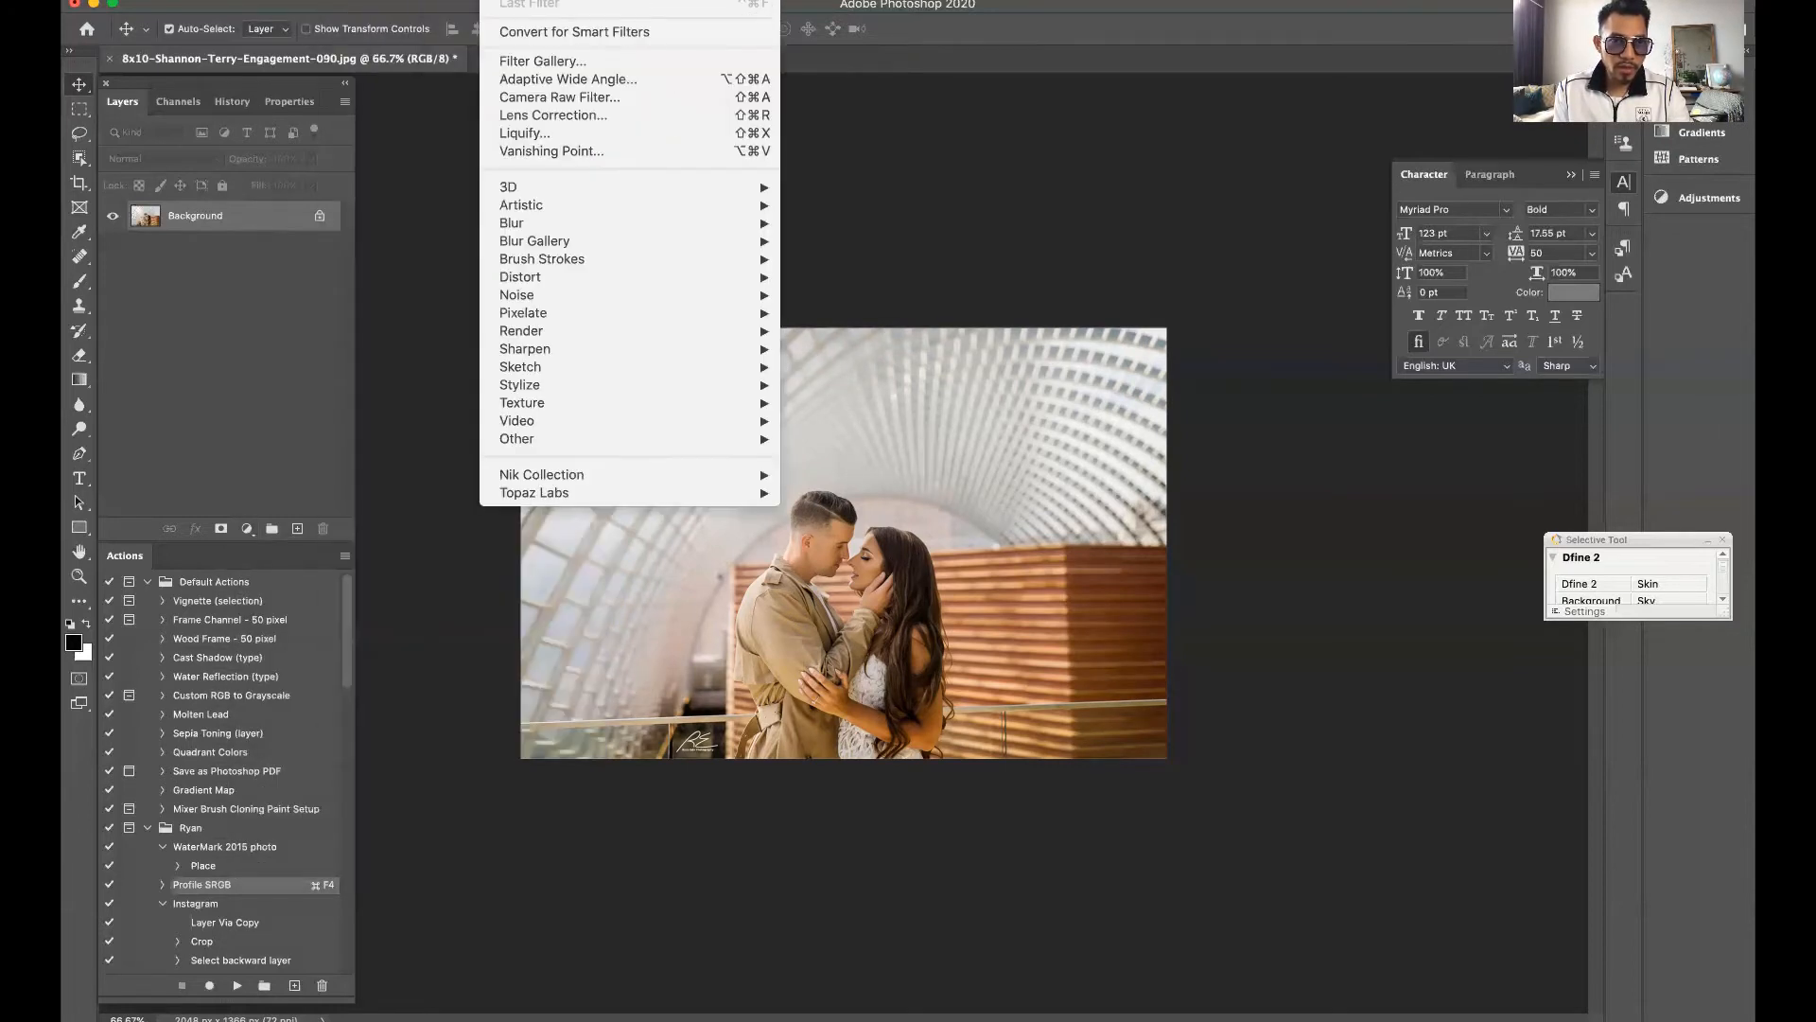
mouse_move(633, 2)
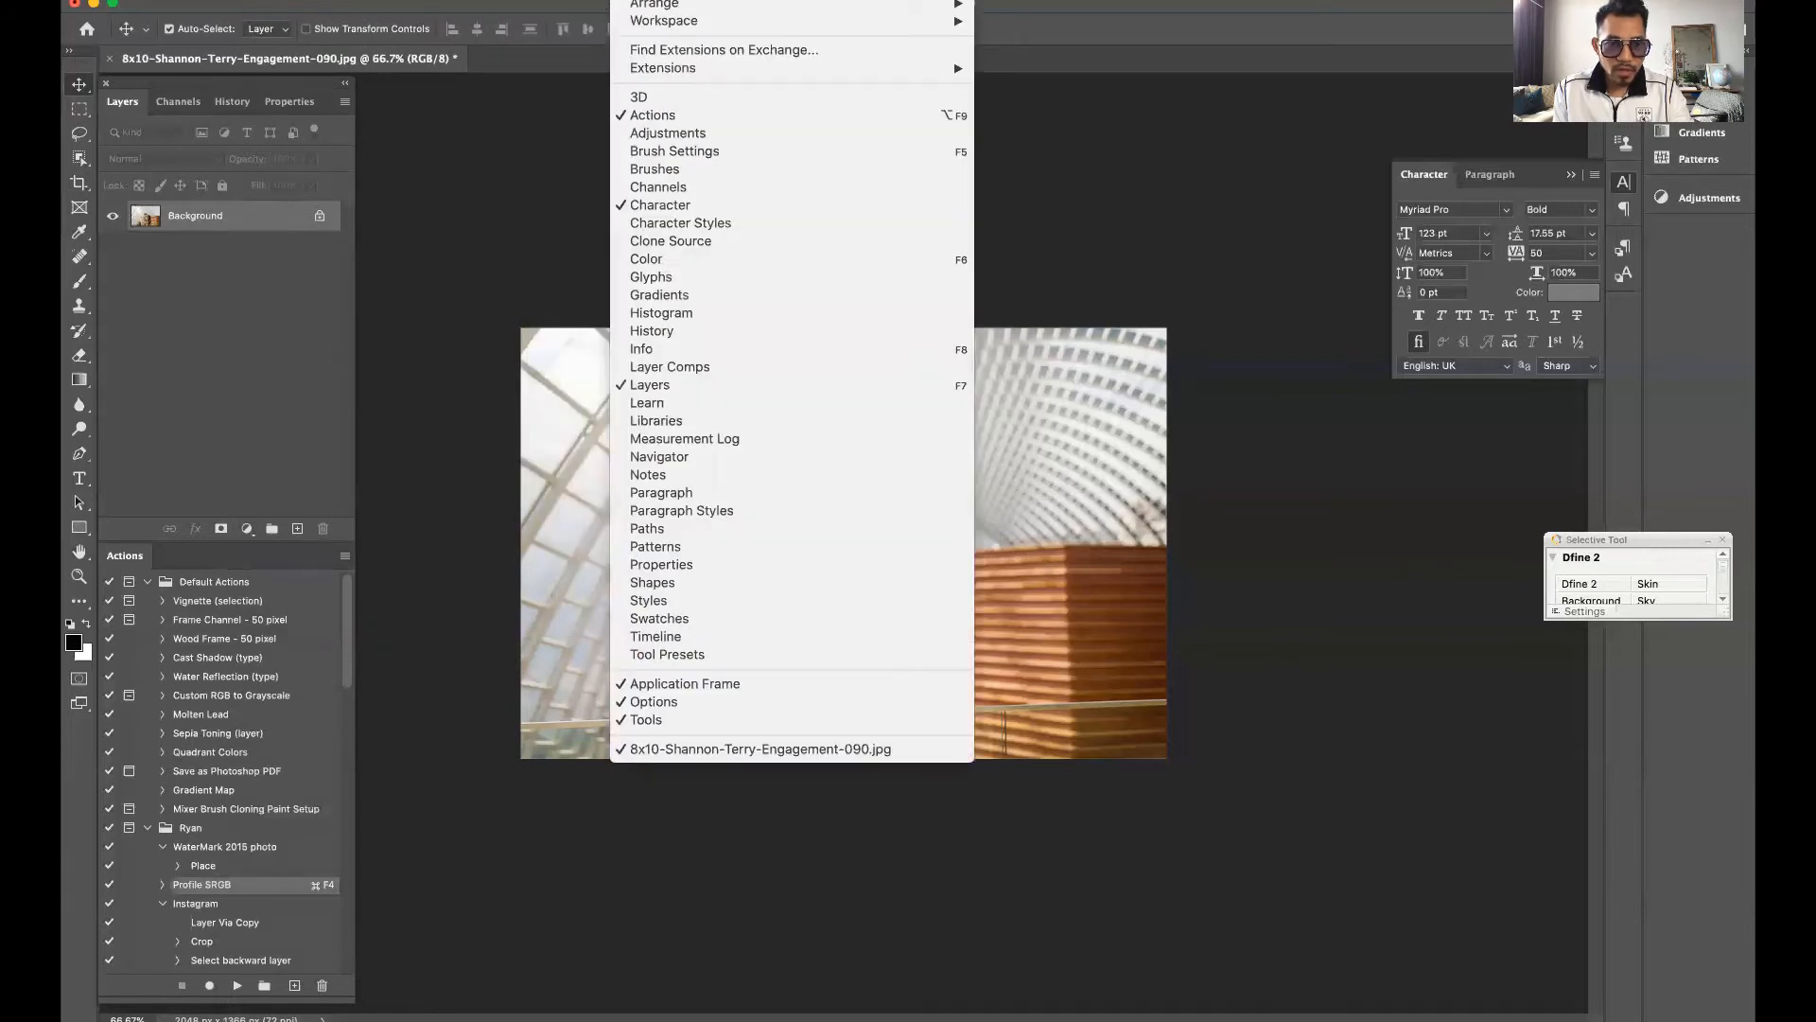
mouse_move(288, 2)
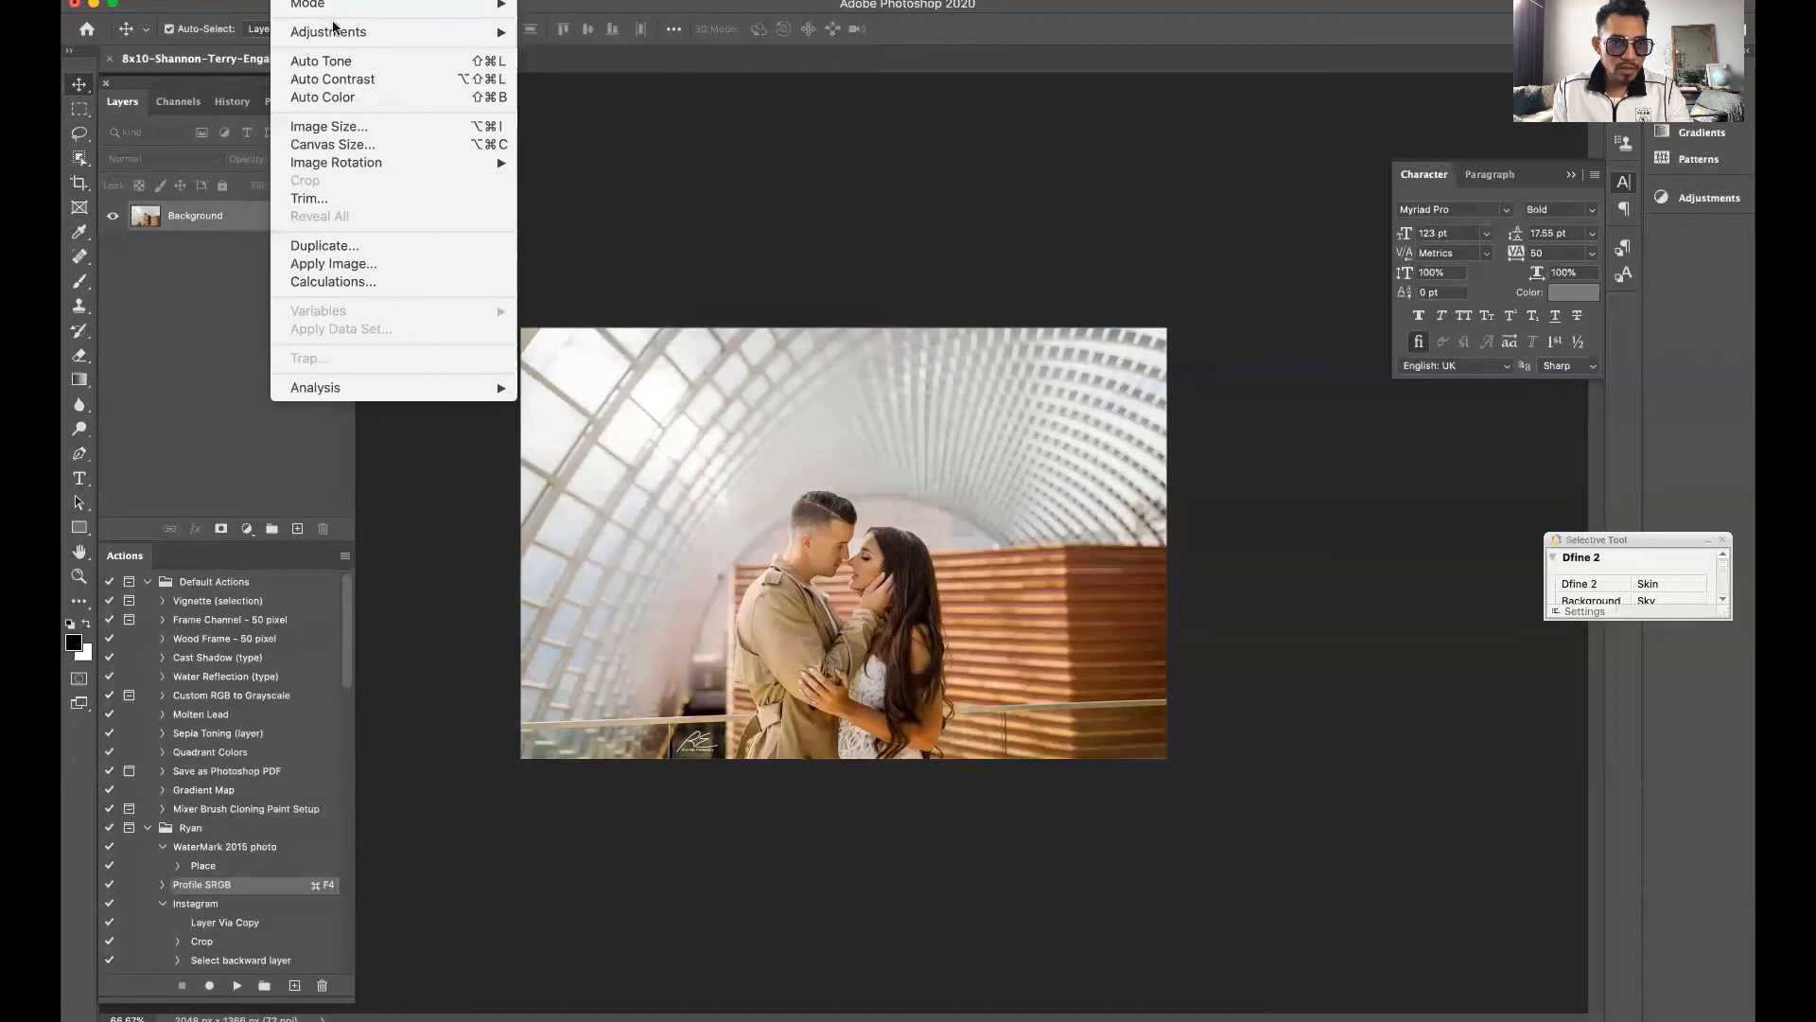
mouse_move(338, 31)
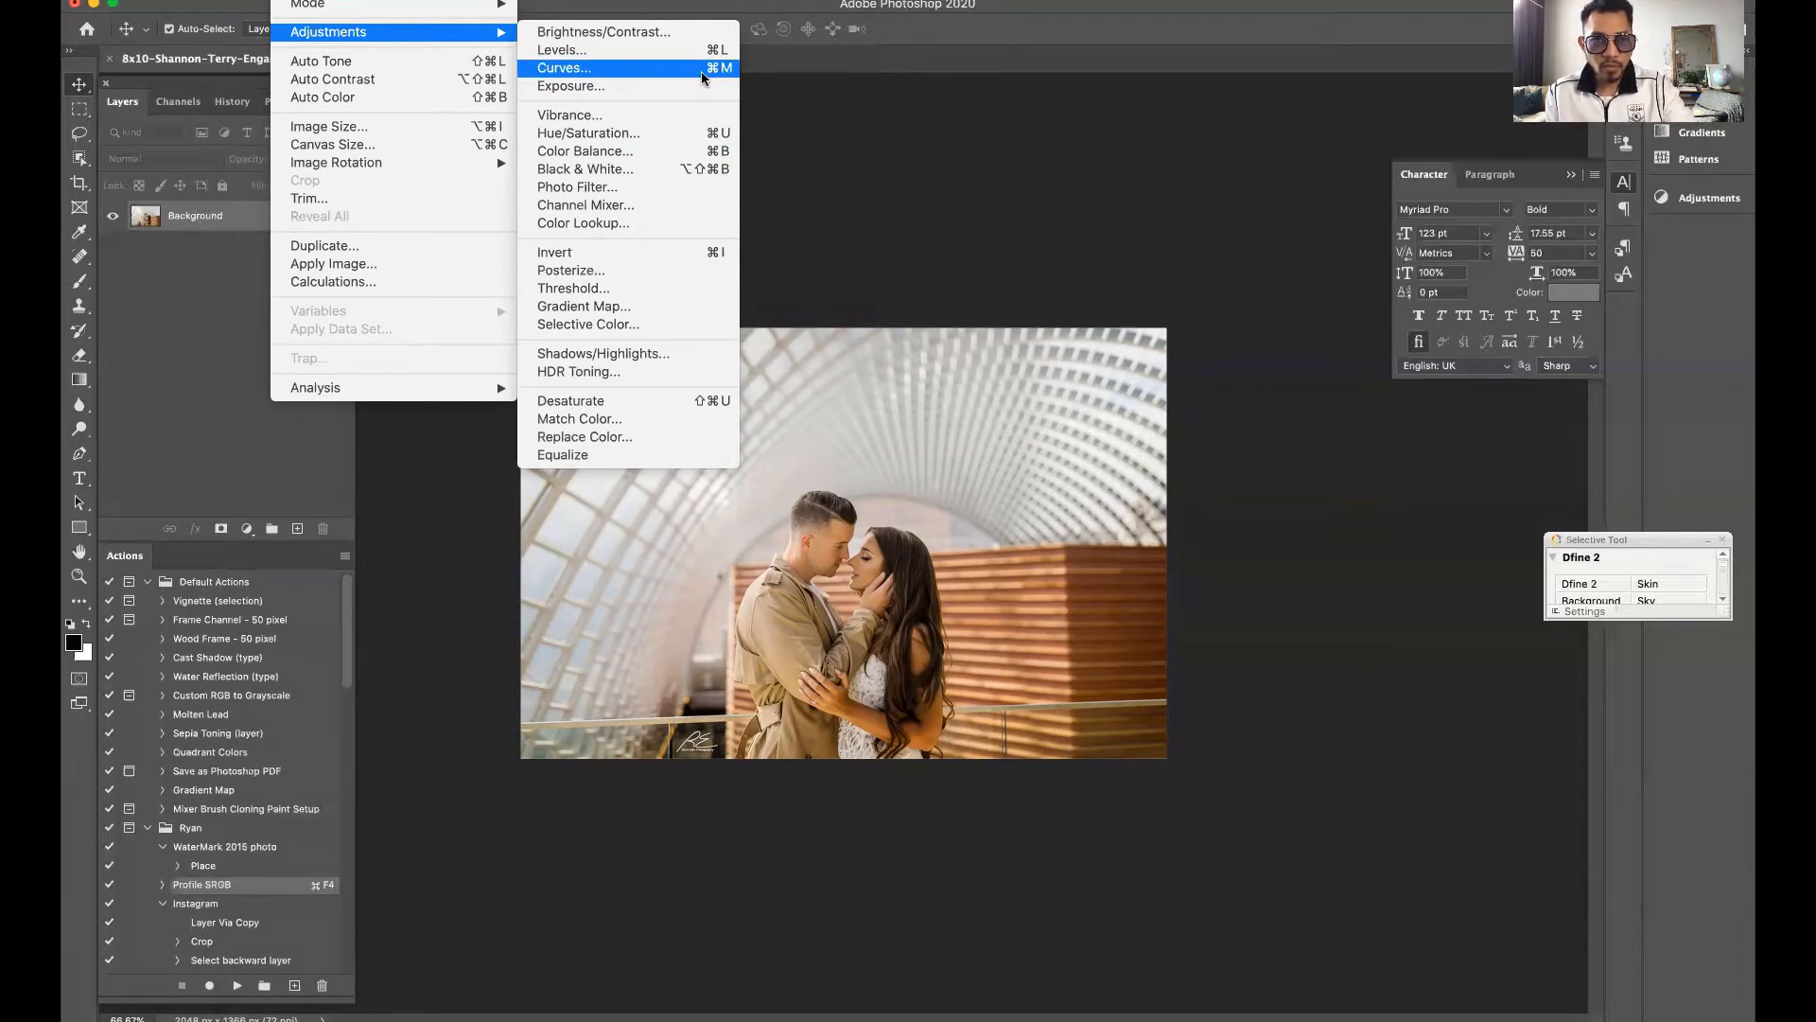
click(214, 439)
key(super+m)
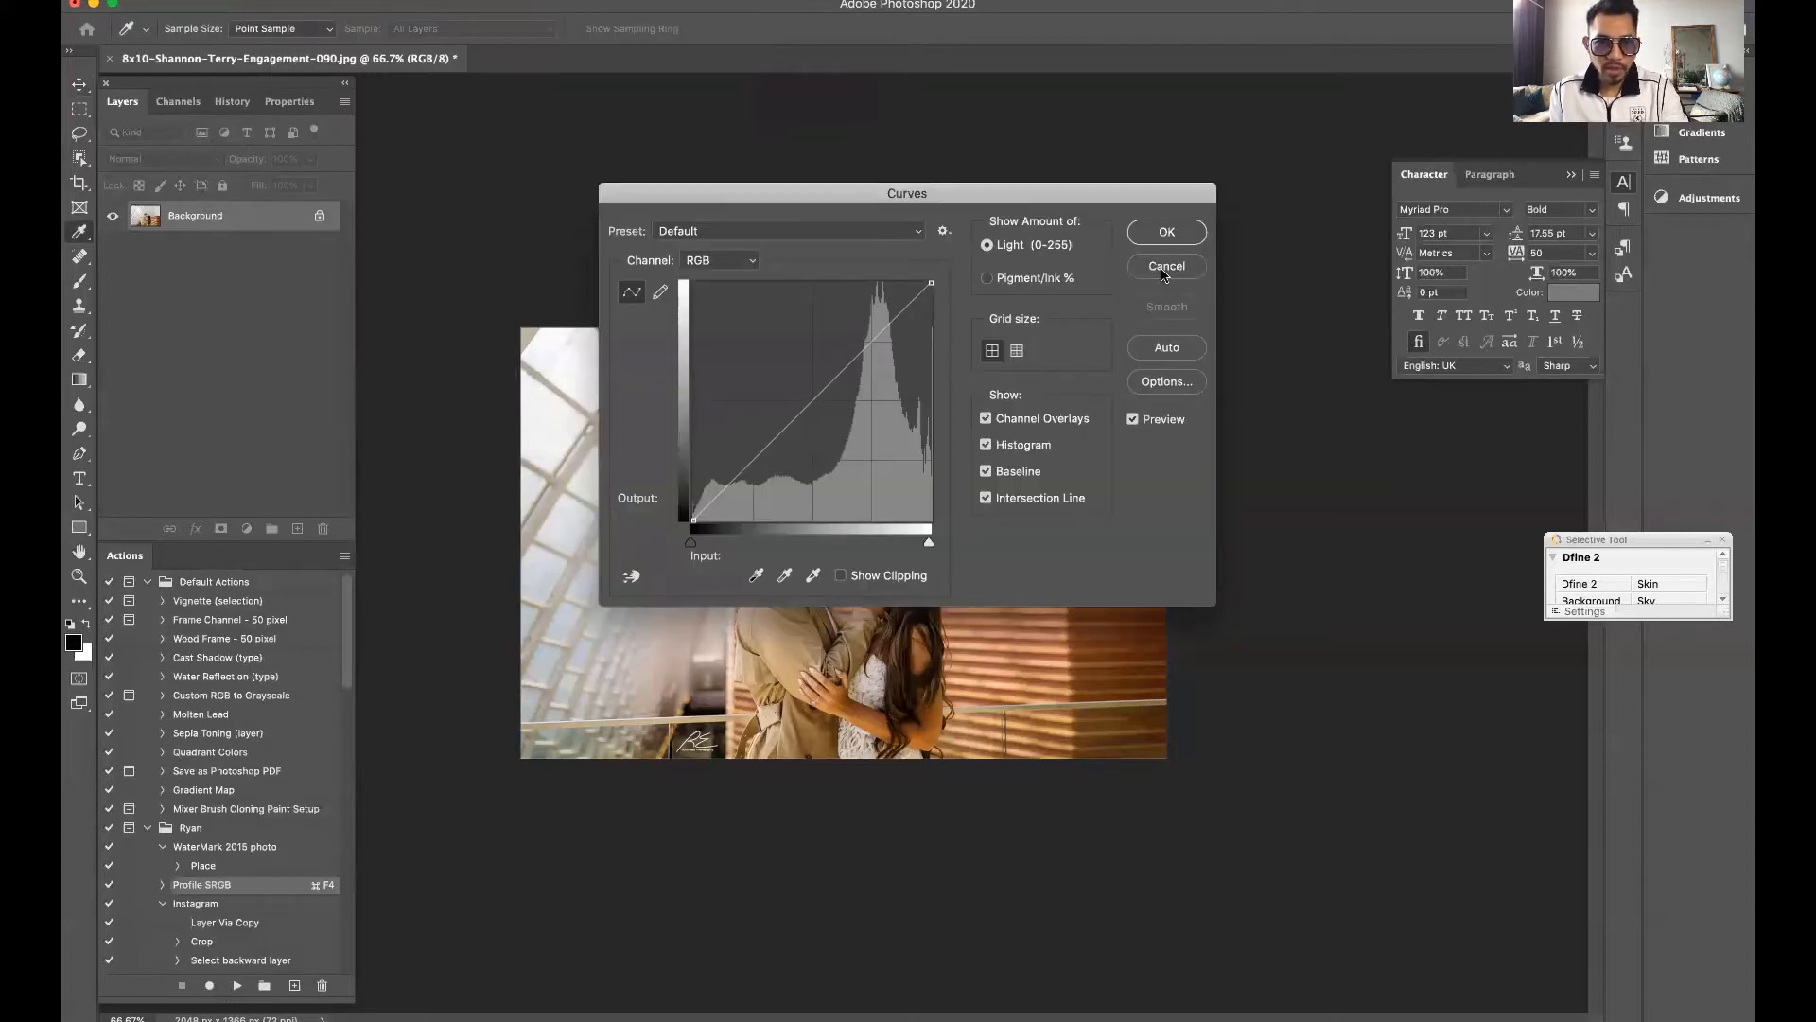
click(1165, 271)
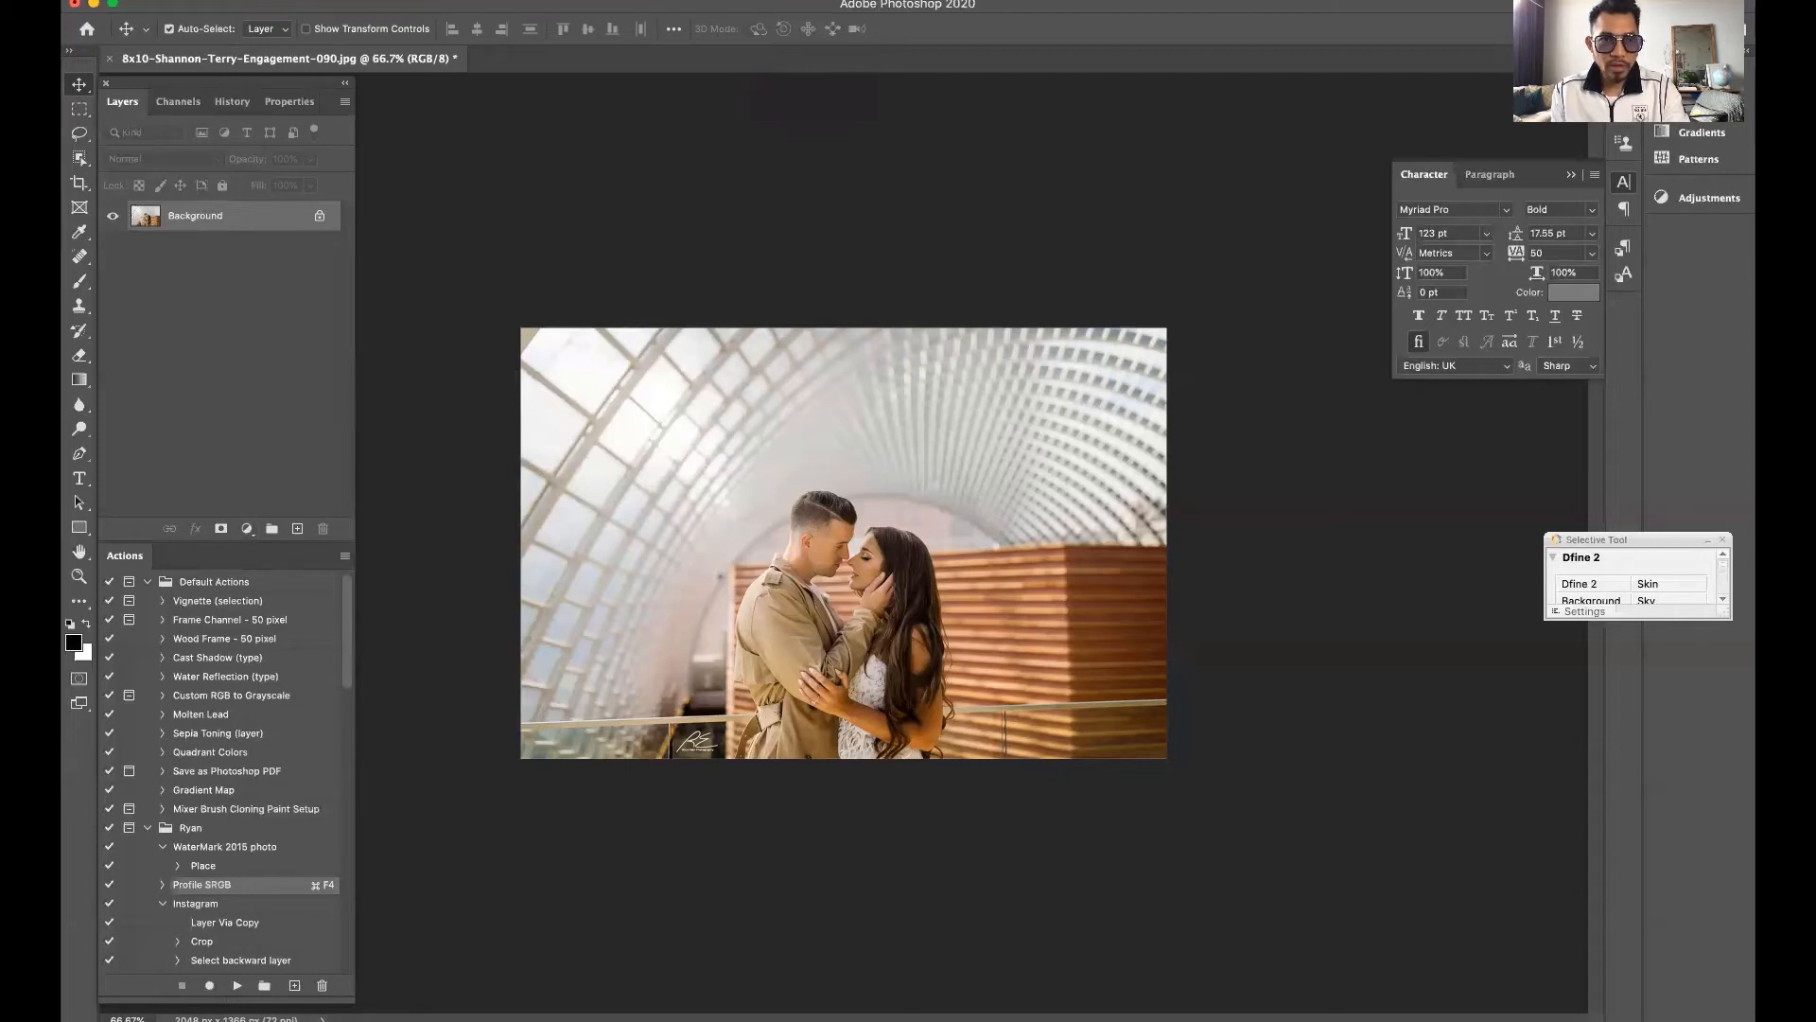
click(340, 1)
click(205, 378)
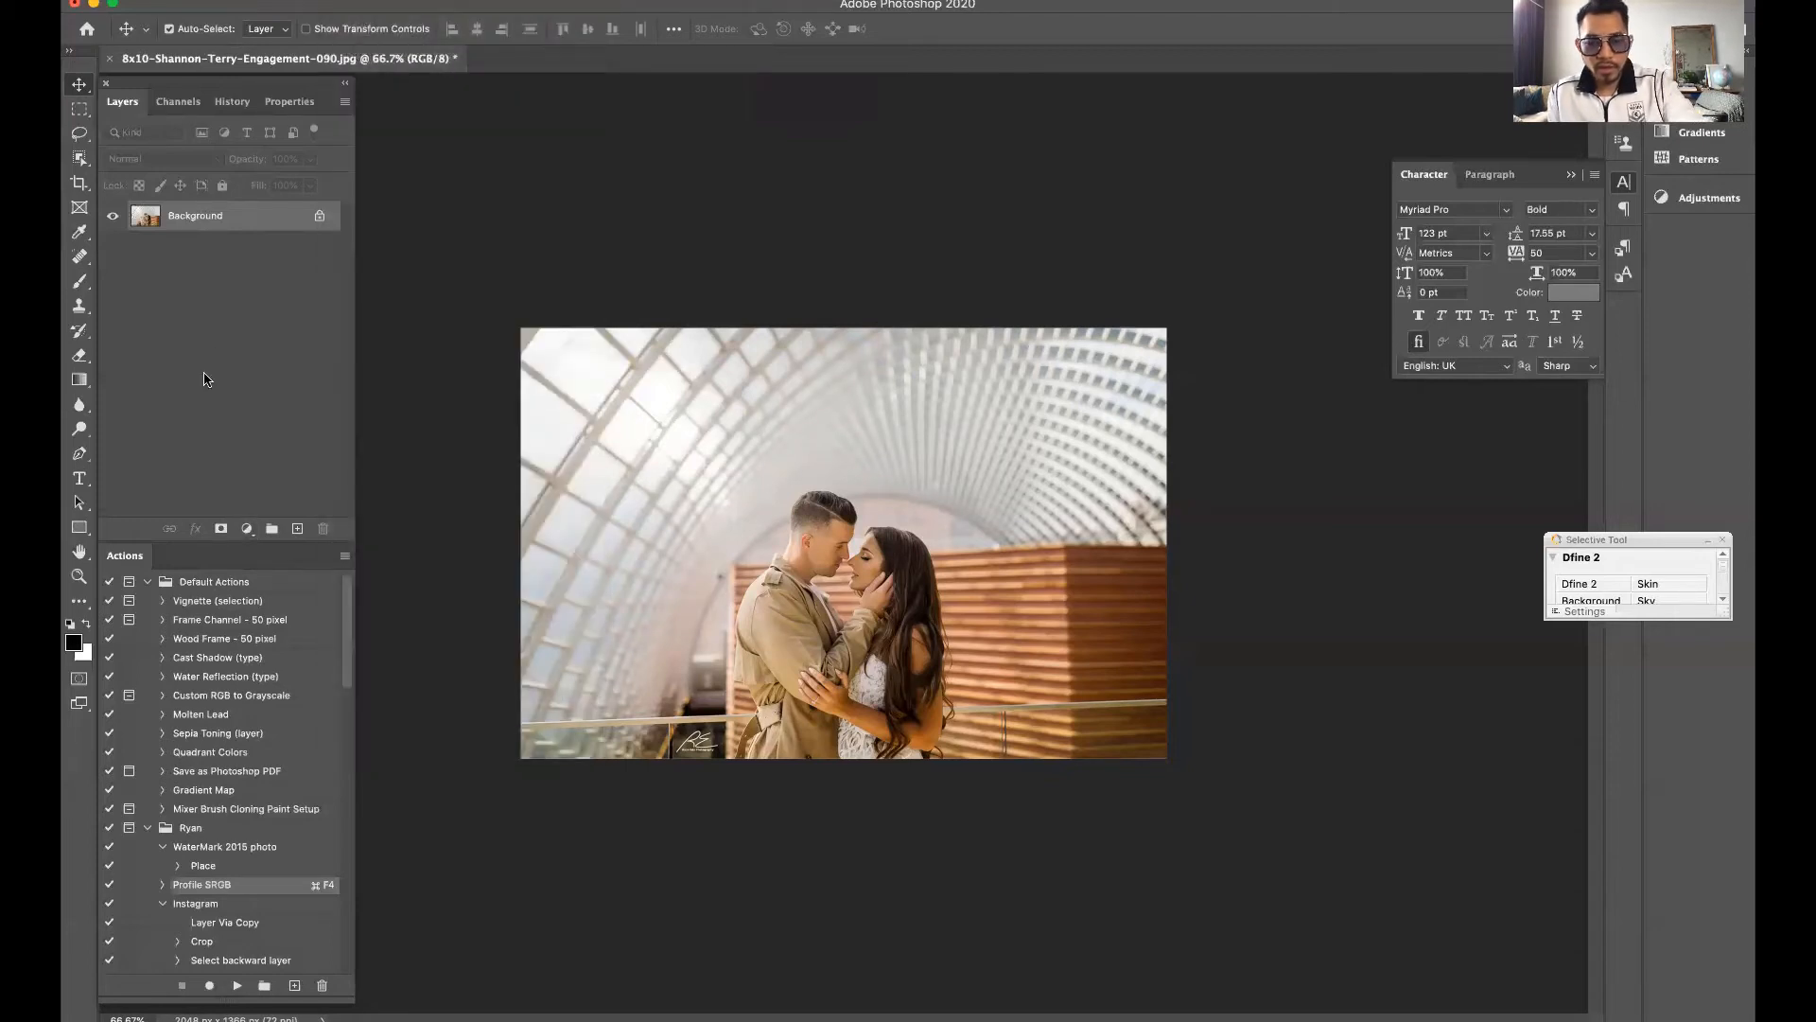
key(ctrl+m)
key(Escape)
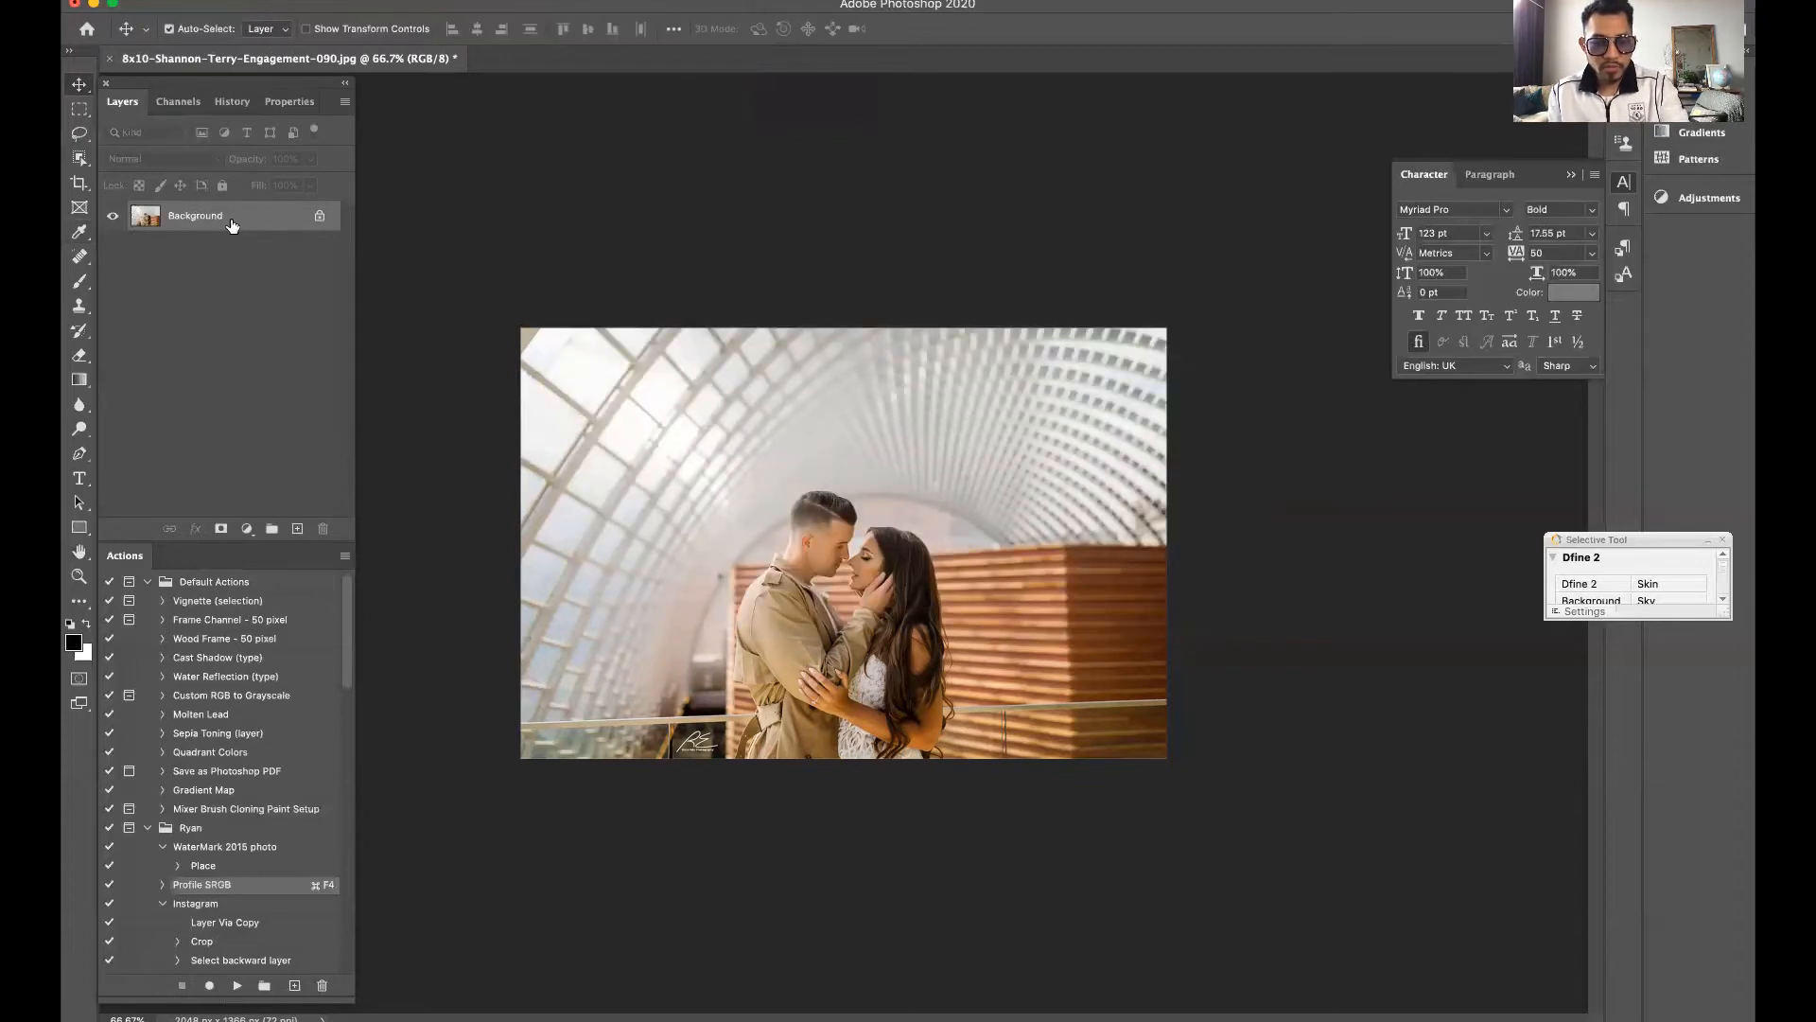
Compare the earlier states in the document history and return the photo to its Crop state without the direct Curves edit
click(230, 102)
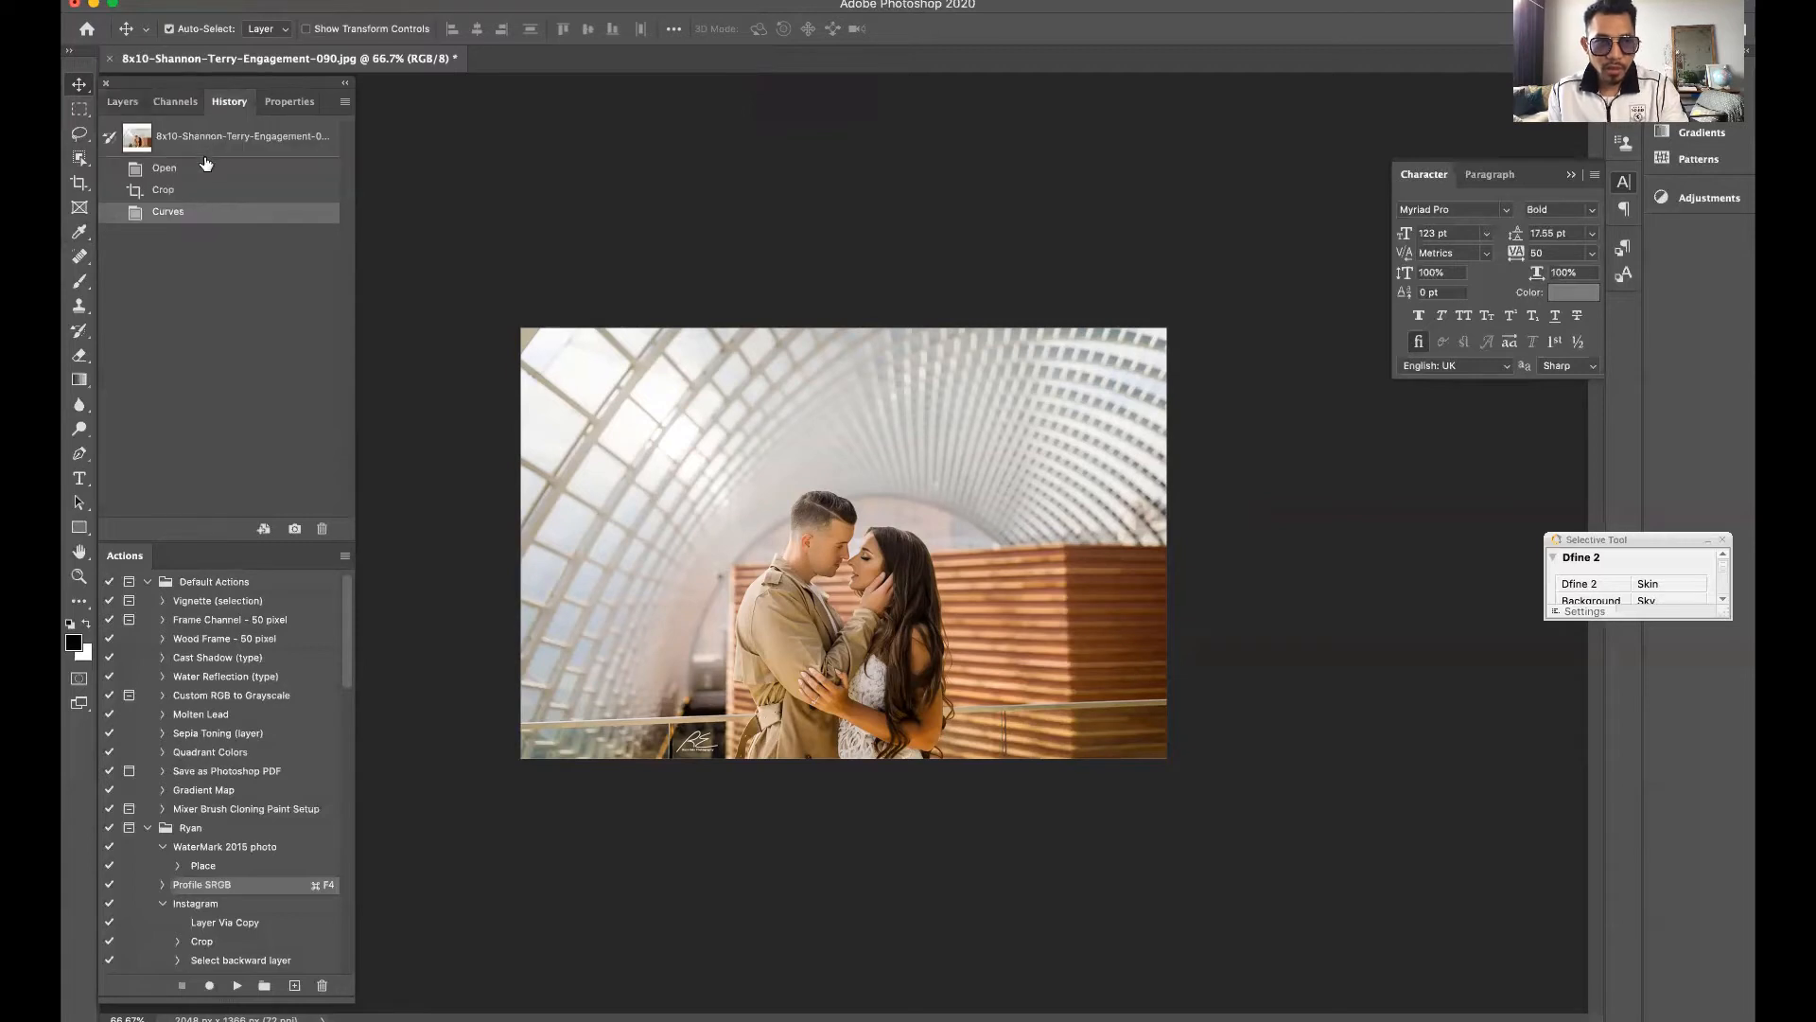
click(160, 134)
click(195, 168)
click(133, 103)
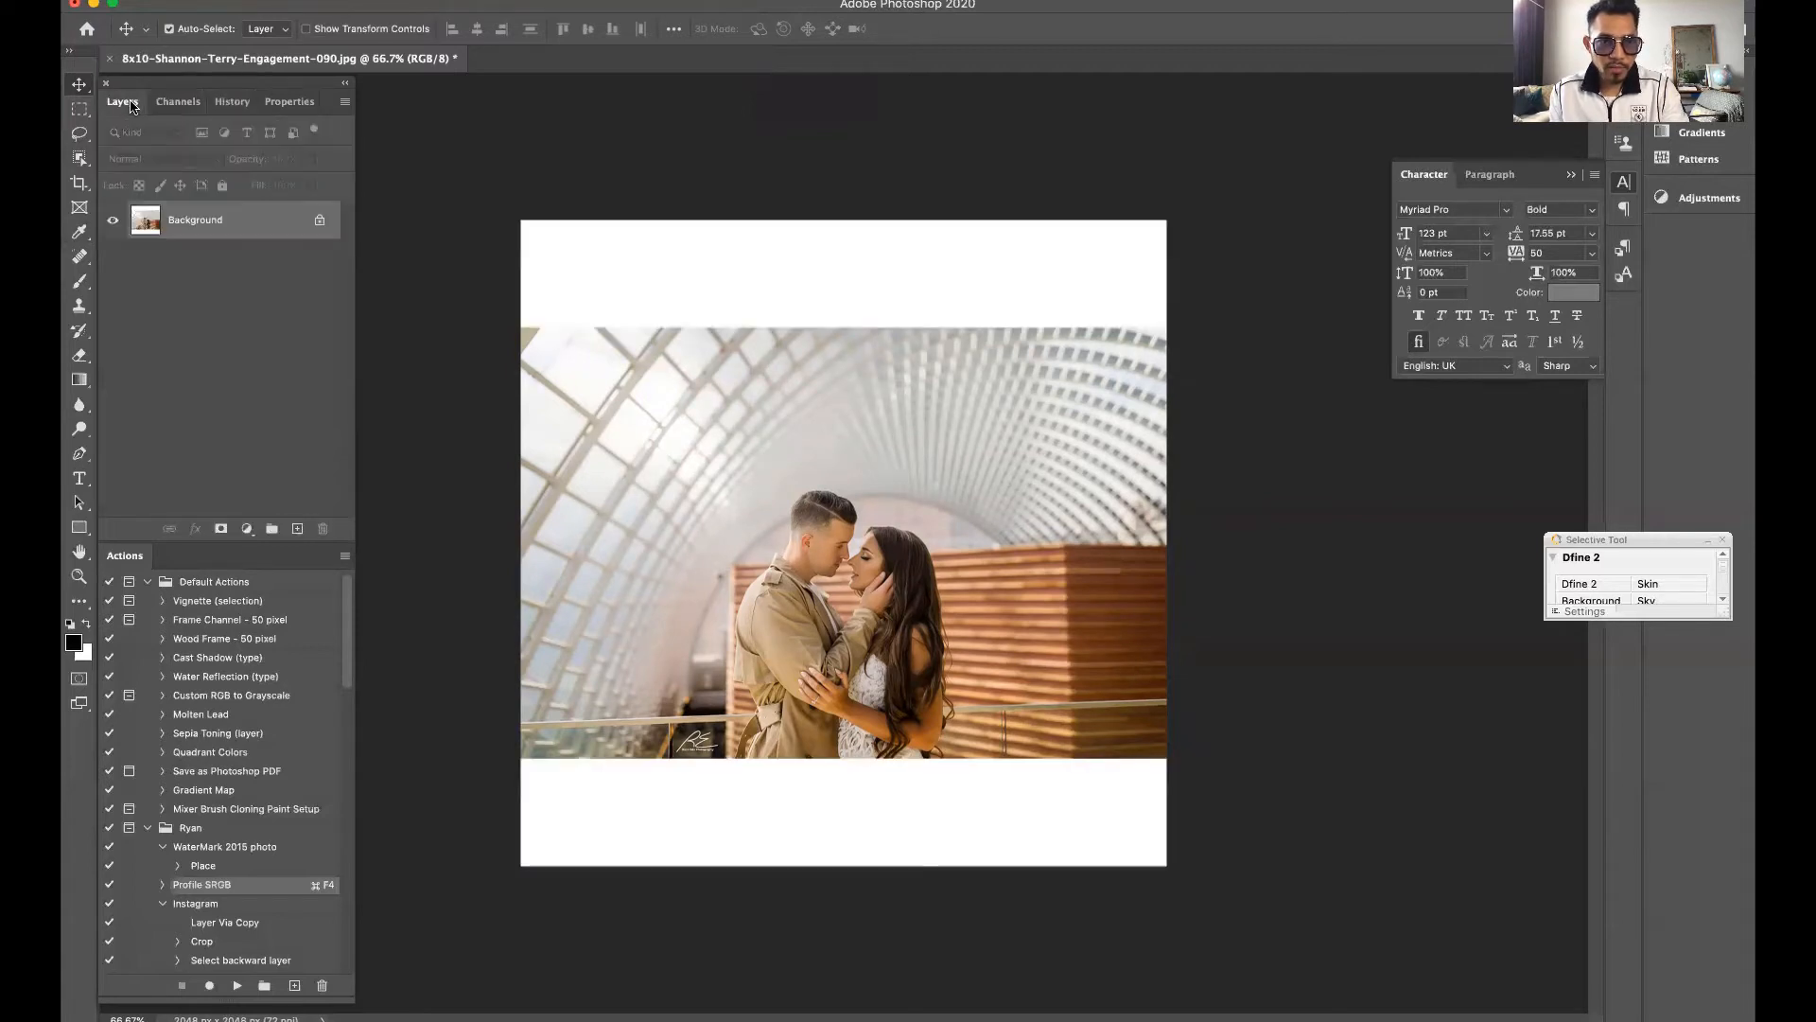
click(230, 102)
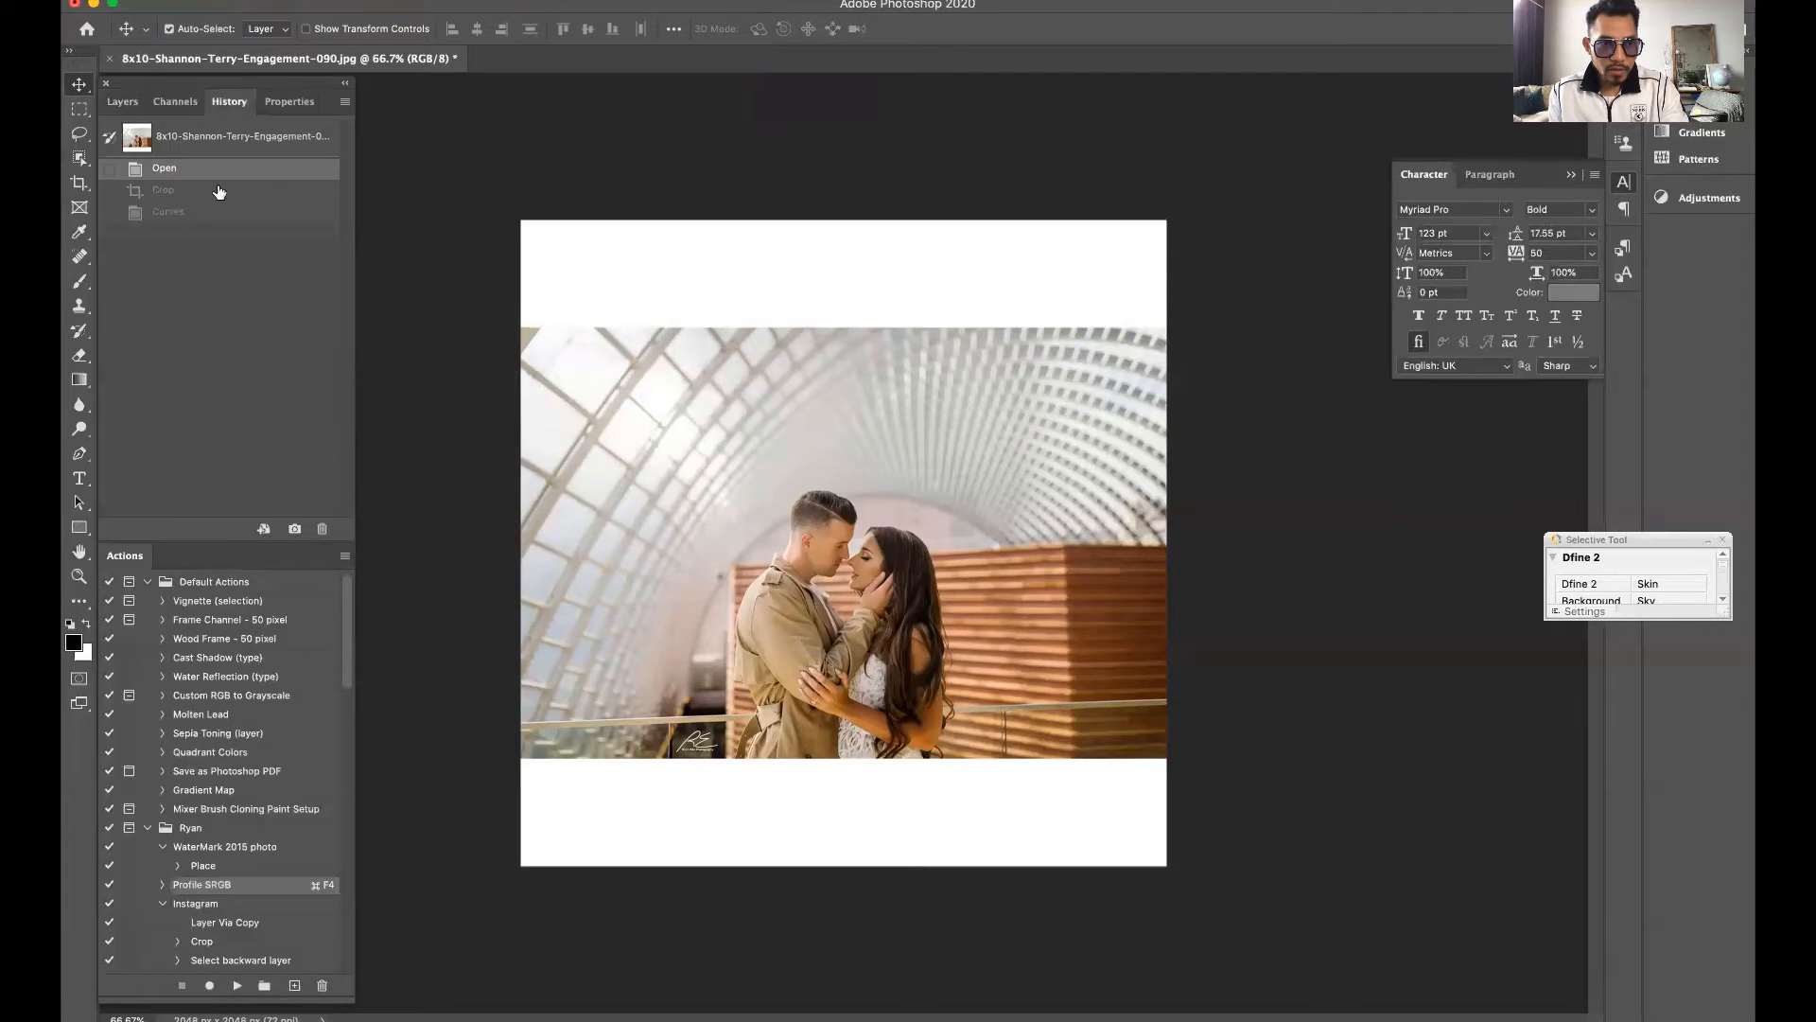
click(122, 101)
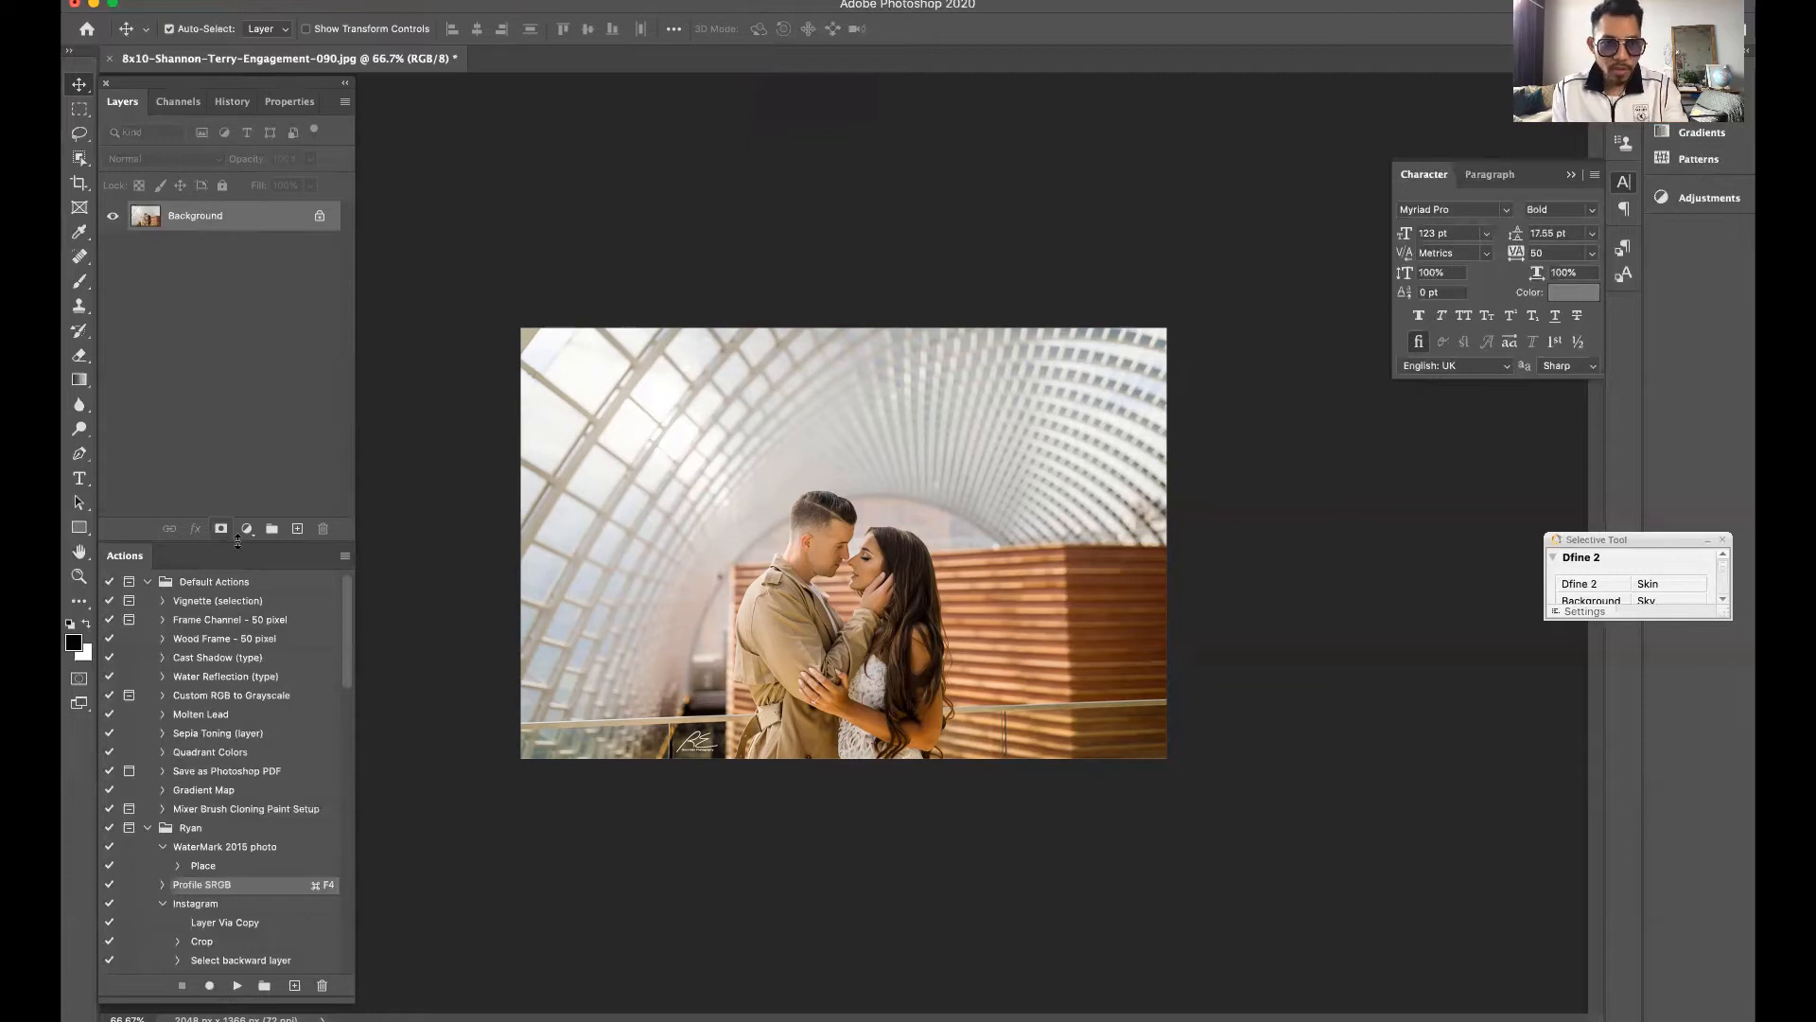
Add a Curves adjustment layer above the Background layer, keeping the Default preset
click(247, 528)
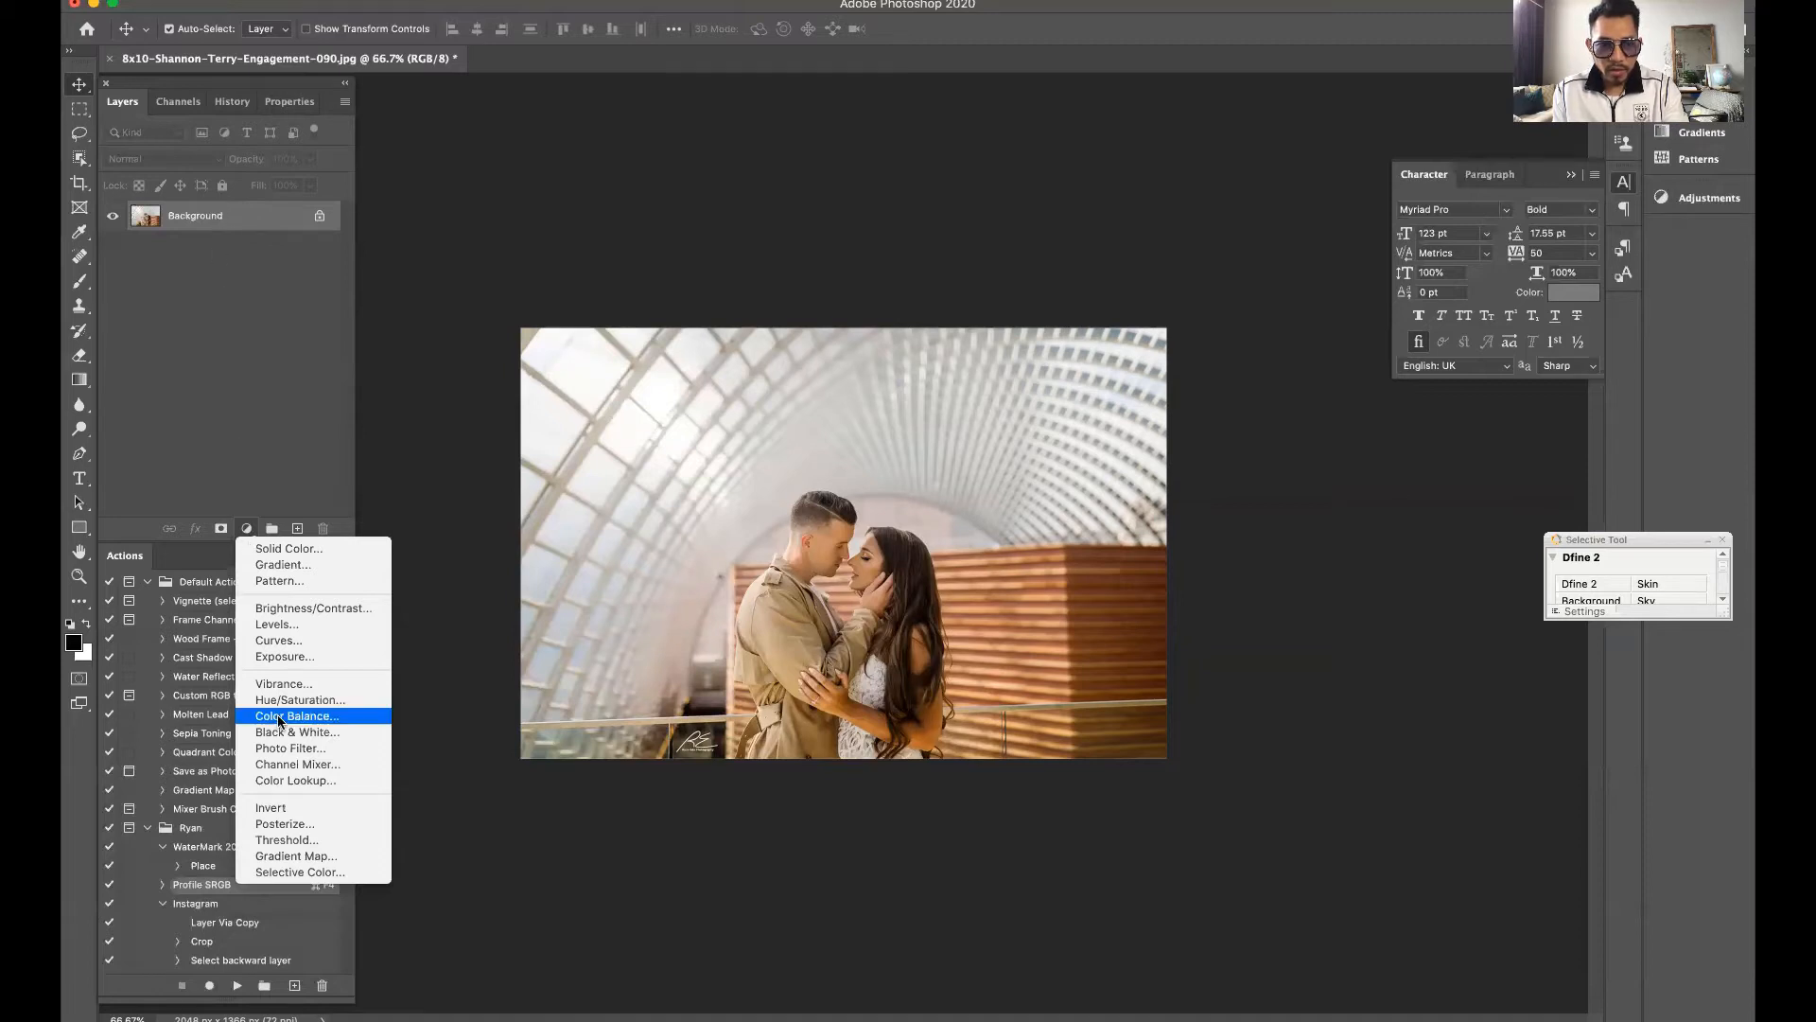
click(284, 643)
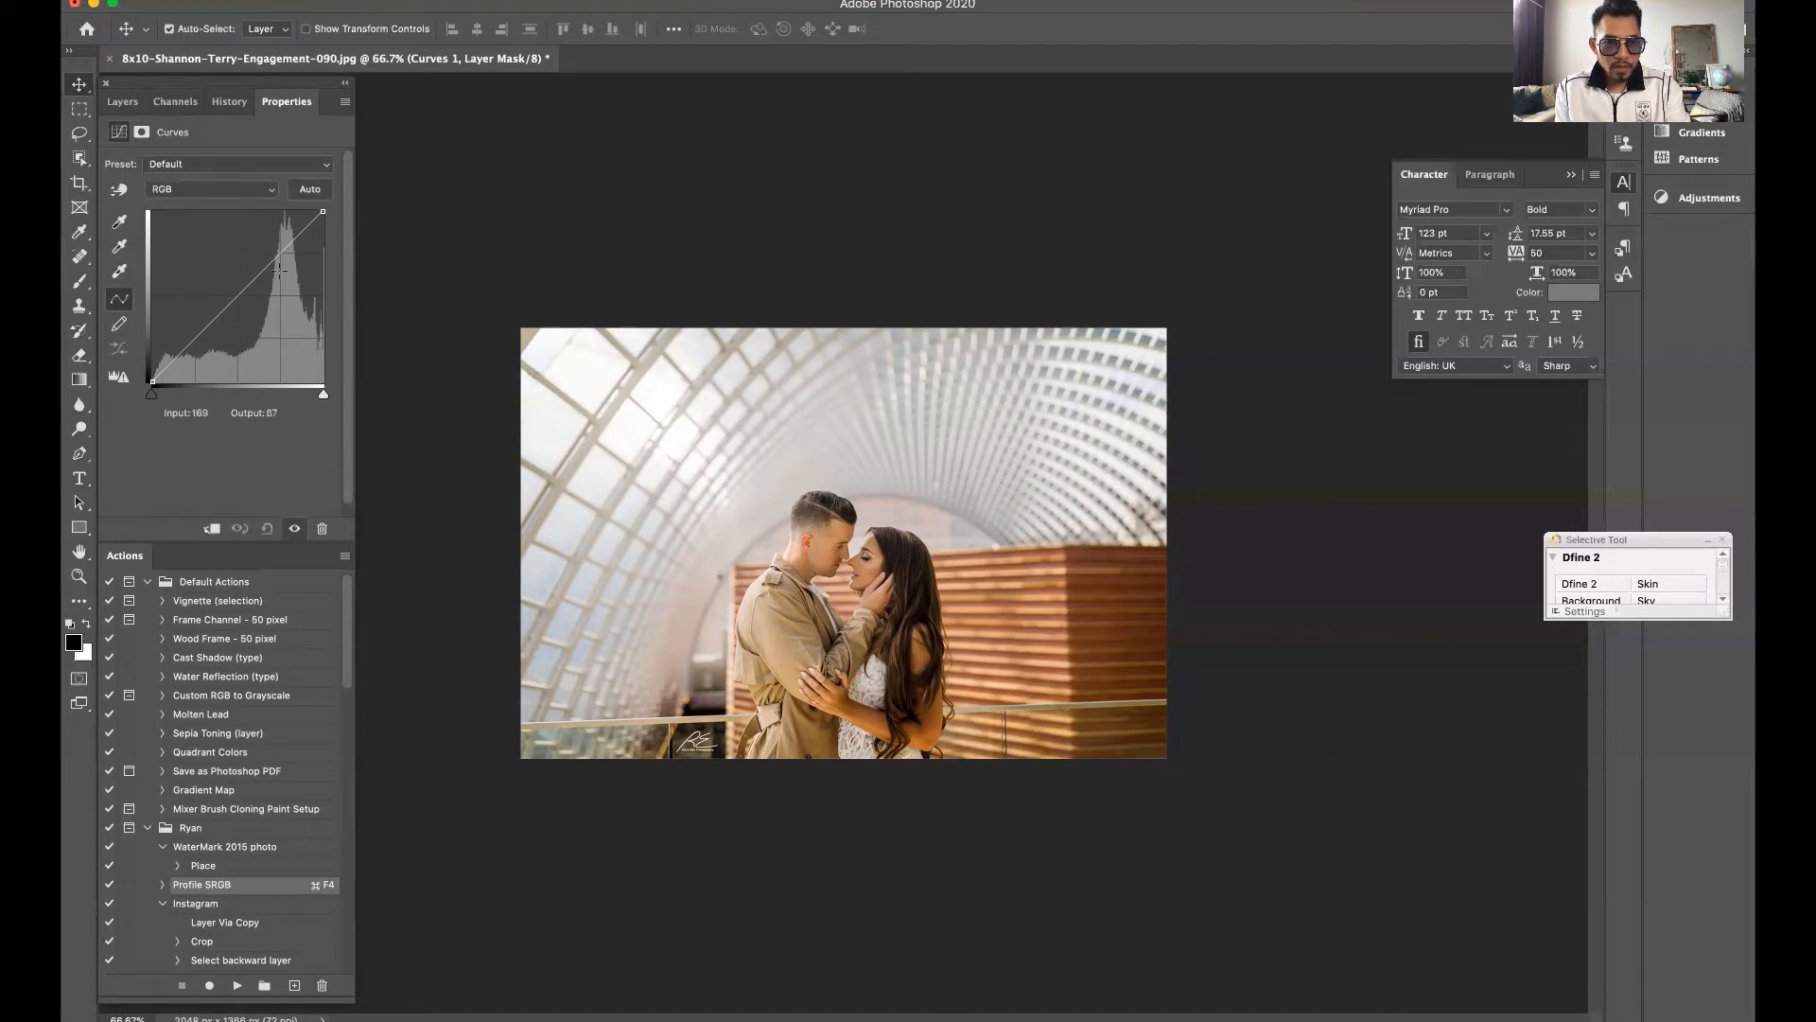
click(225, 166)
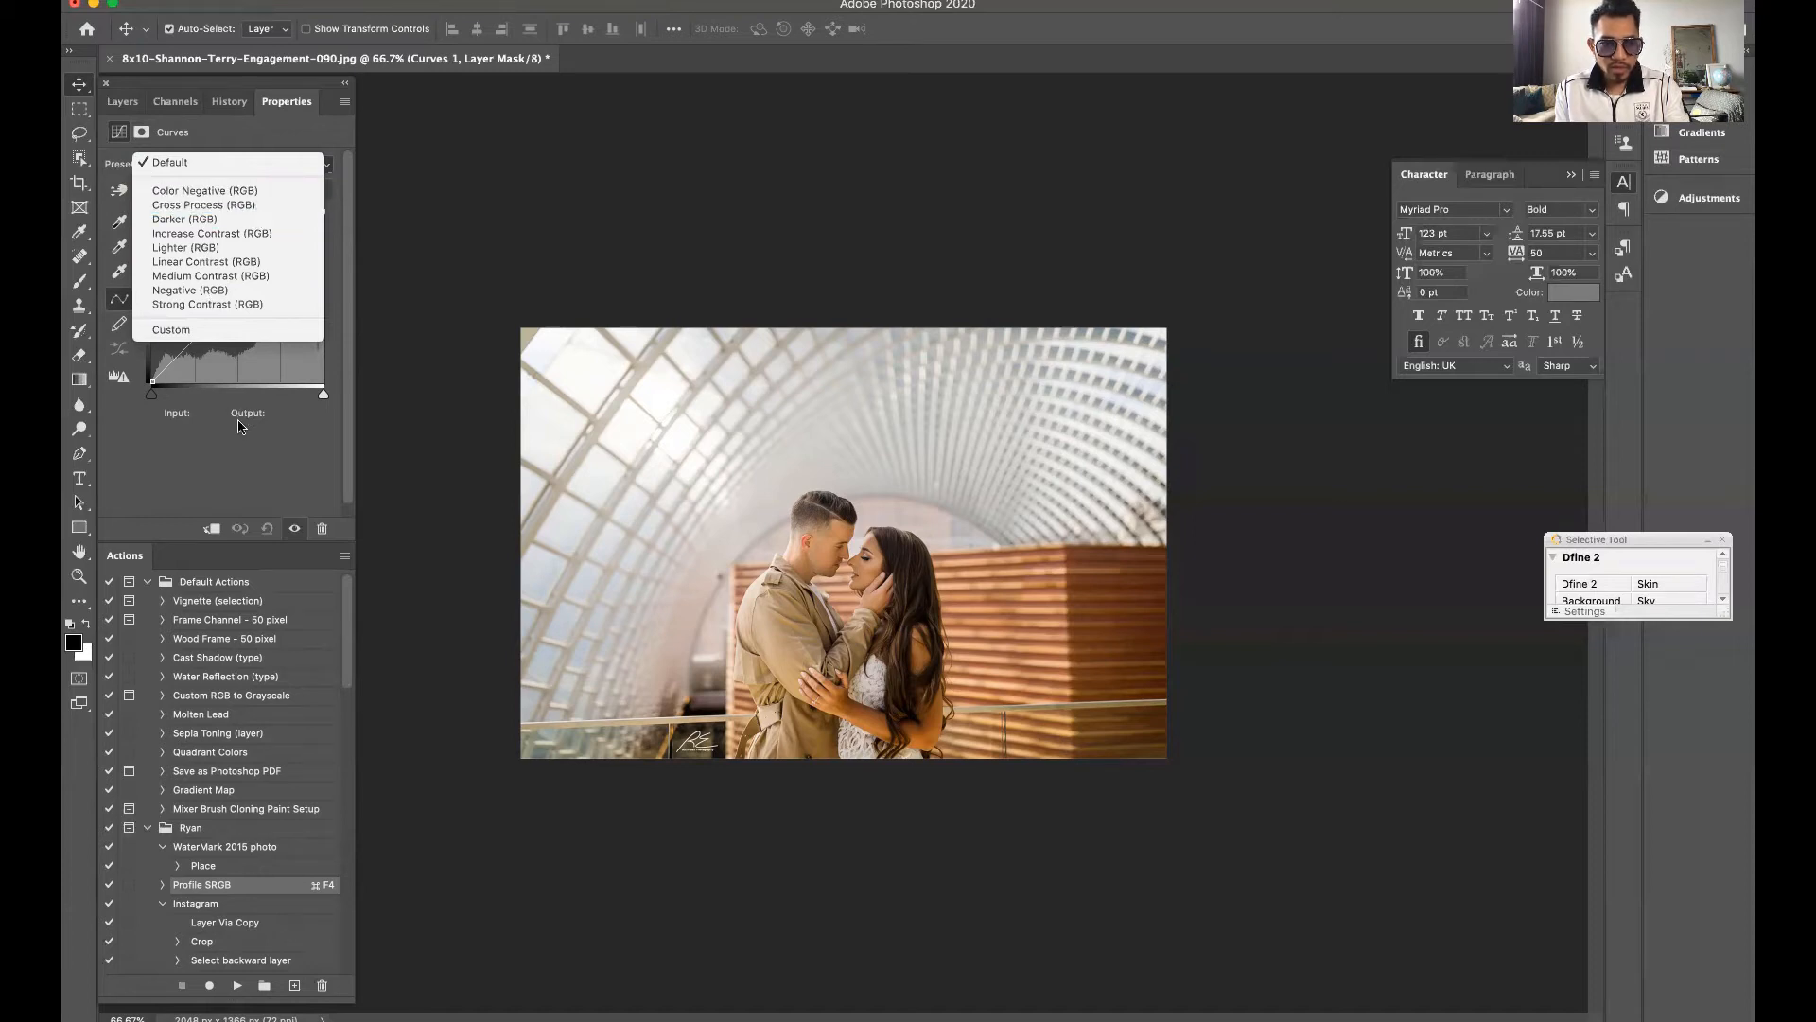
click(239, 464)
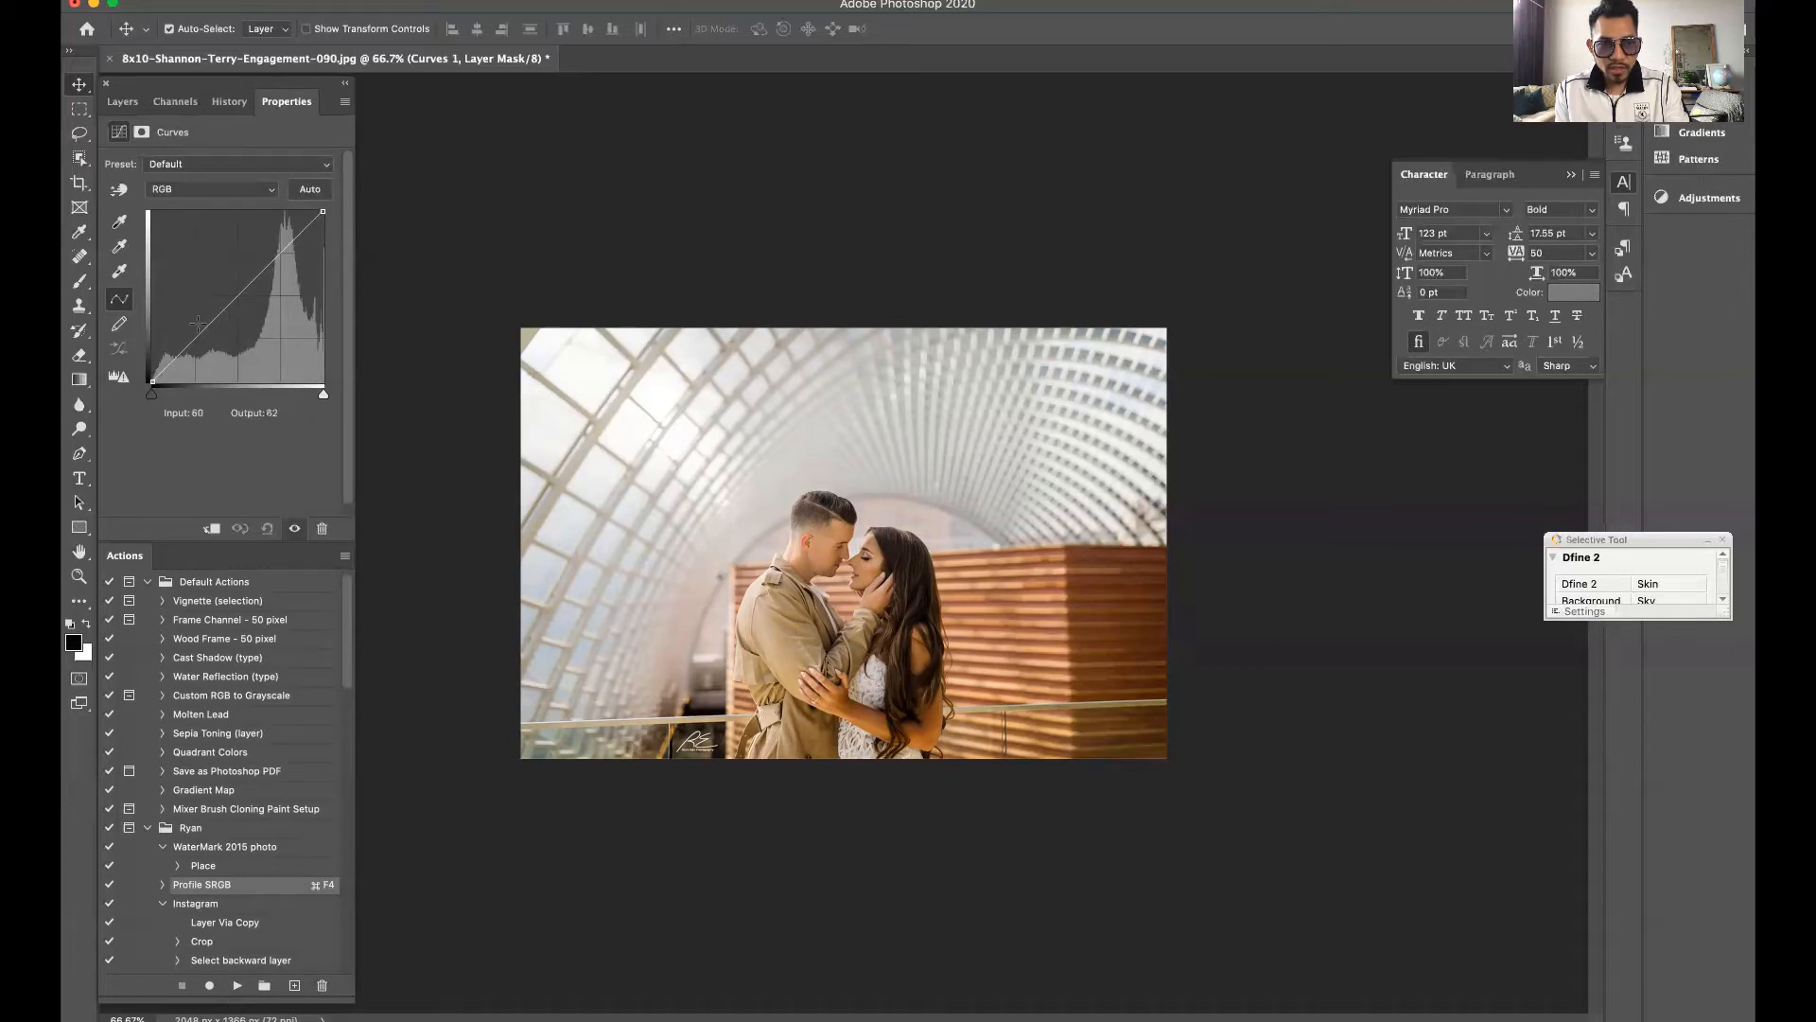
Try darkening the midtones with an RGB curve point at input 146, output 128, and undo it
click(278, 255)
drag(278, 254, 239, 295)
drag(240, 291, 249, 296)
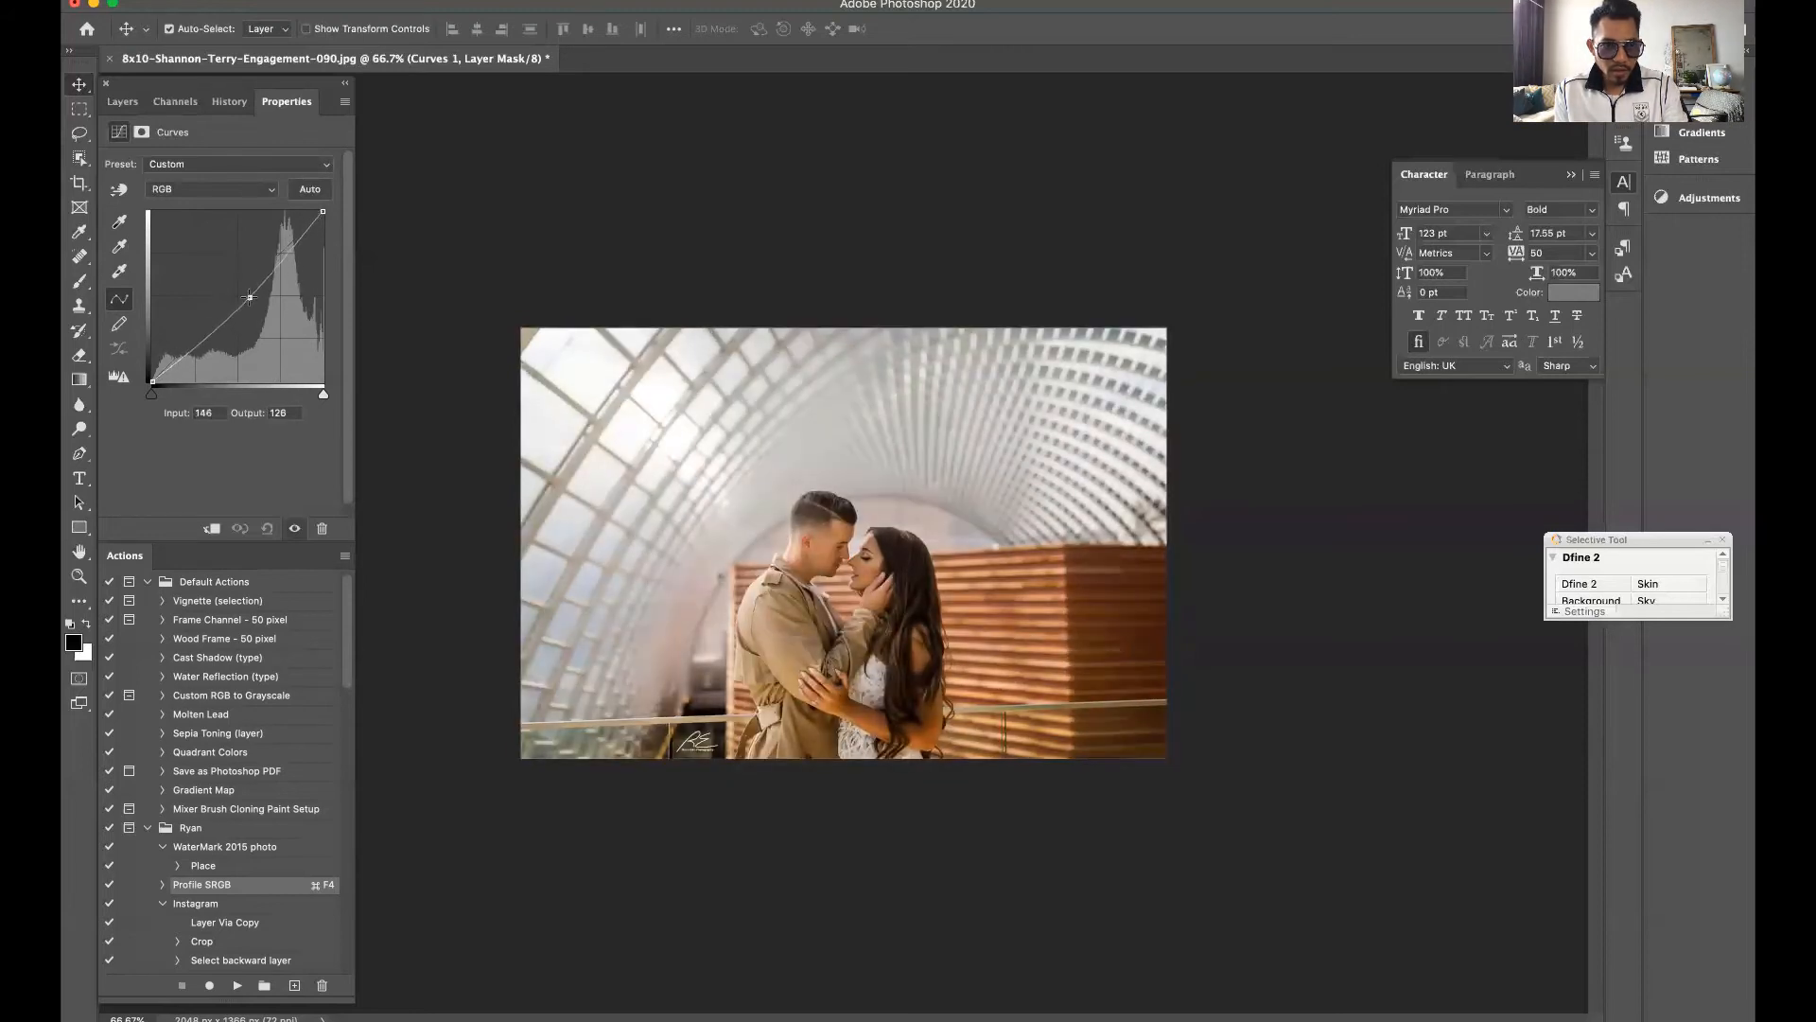
key(super+z)
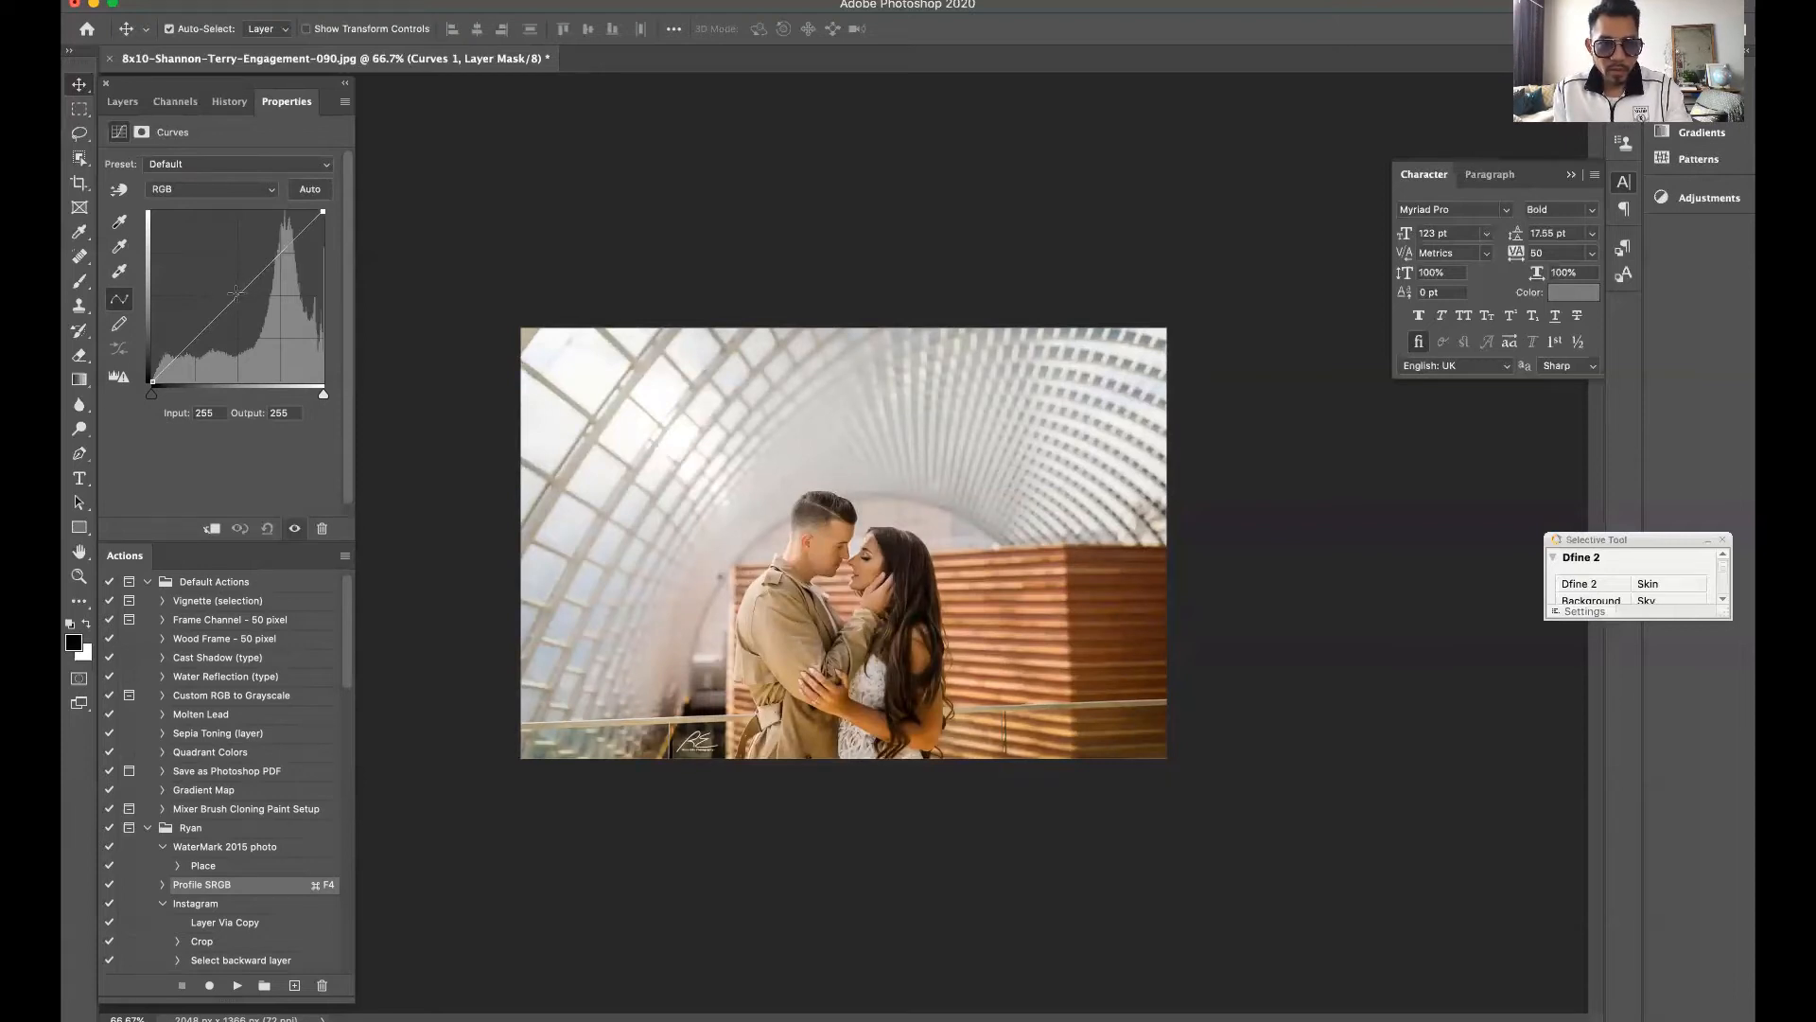
Shape the RGB curve into an S with a highlight point at input 164, output 191 and a shadow point at input 82, output 77
click(236, 294)
drag(237, 294, 233, 289)
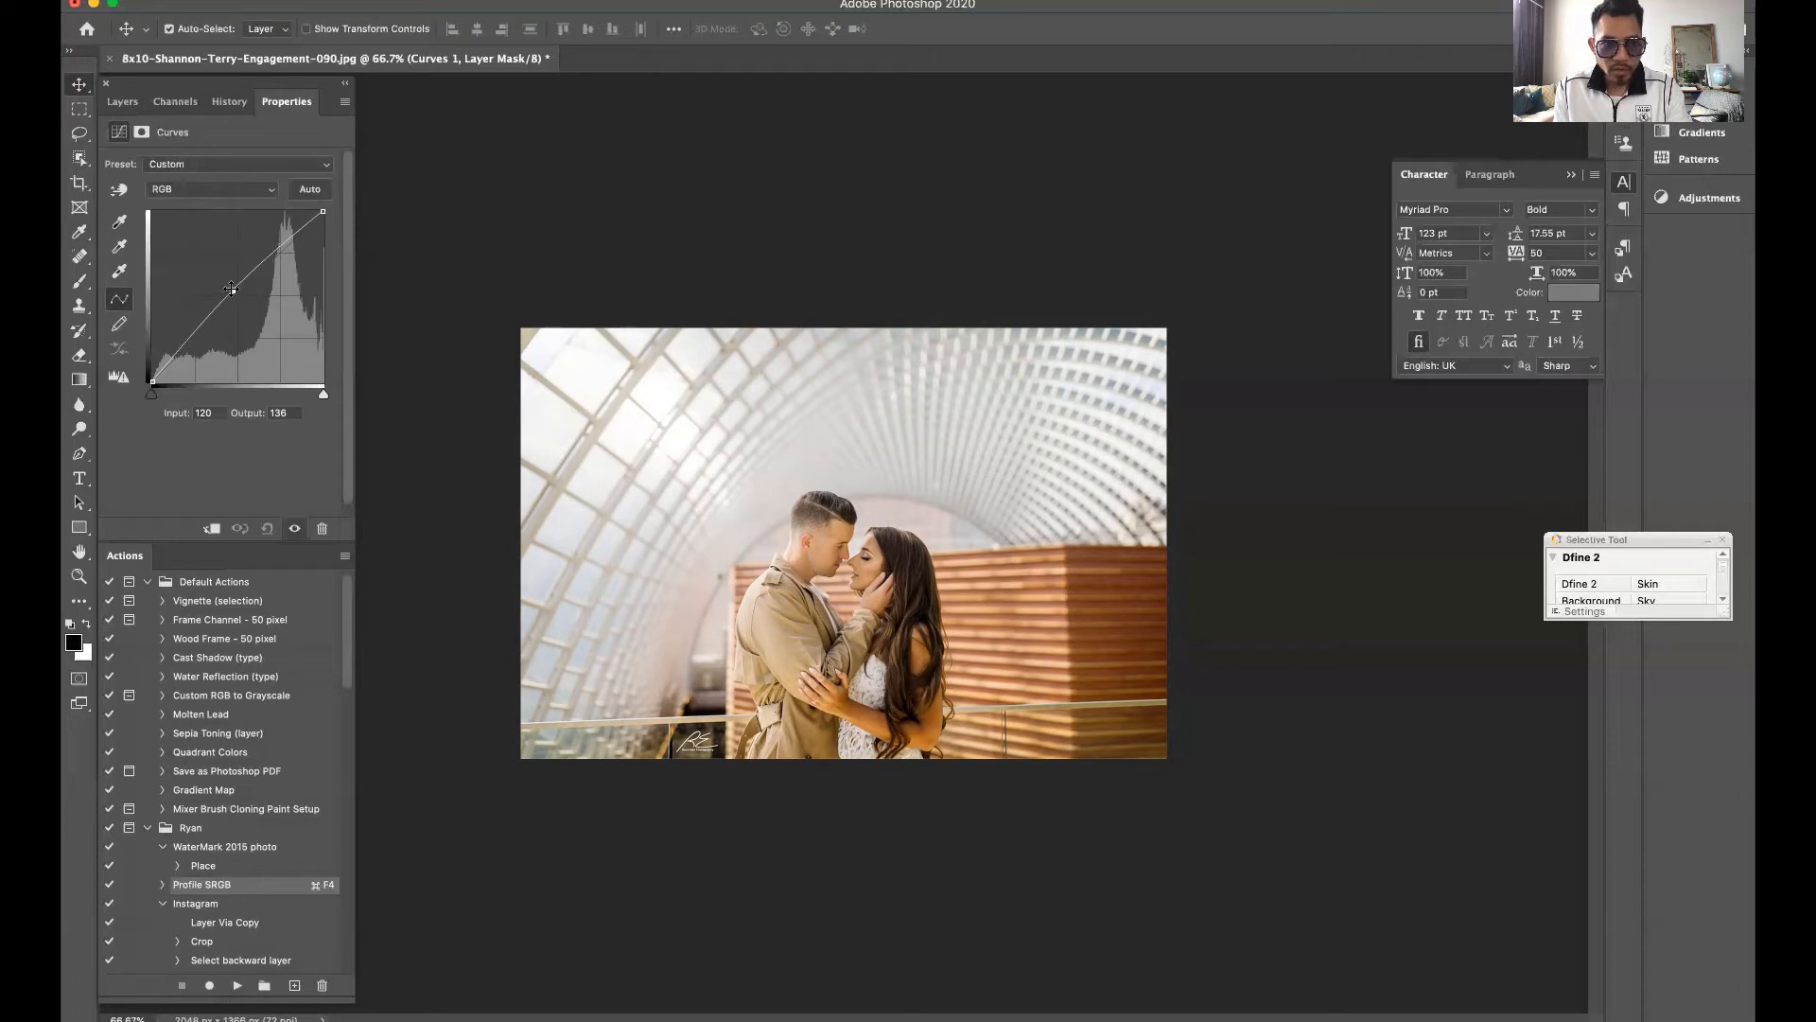
mouse_move(233, 291)
mouse_down()
mouse_move(204, 330)
mouse_move(235, 294)
mouse_up()
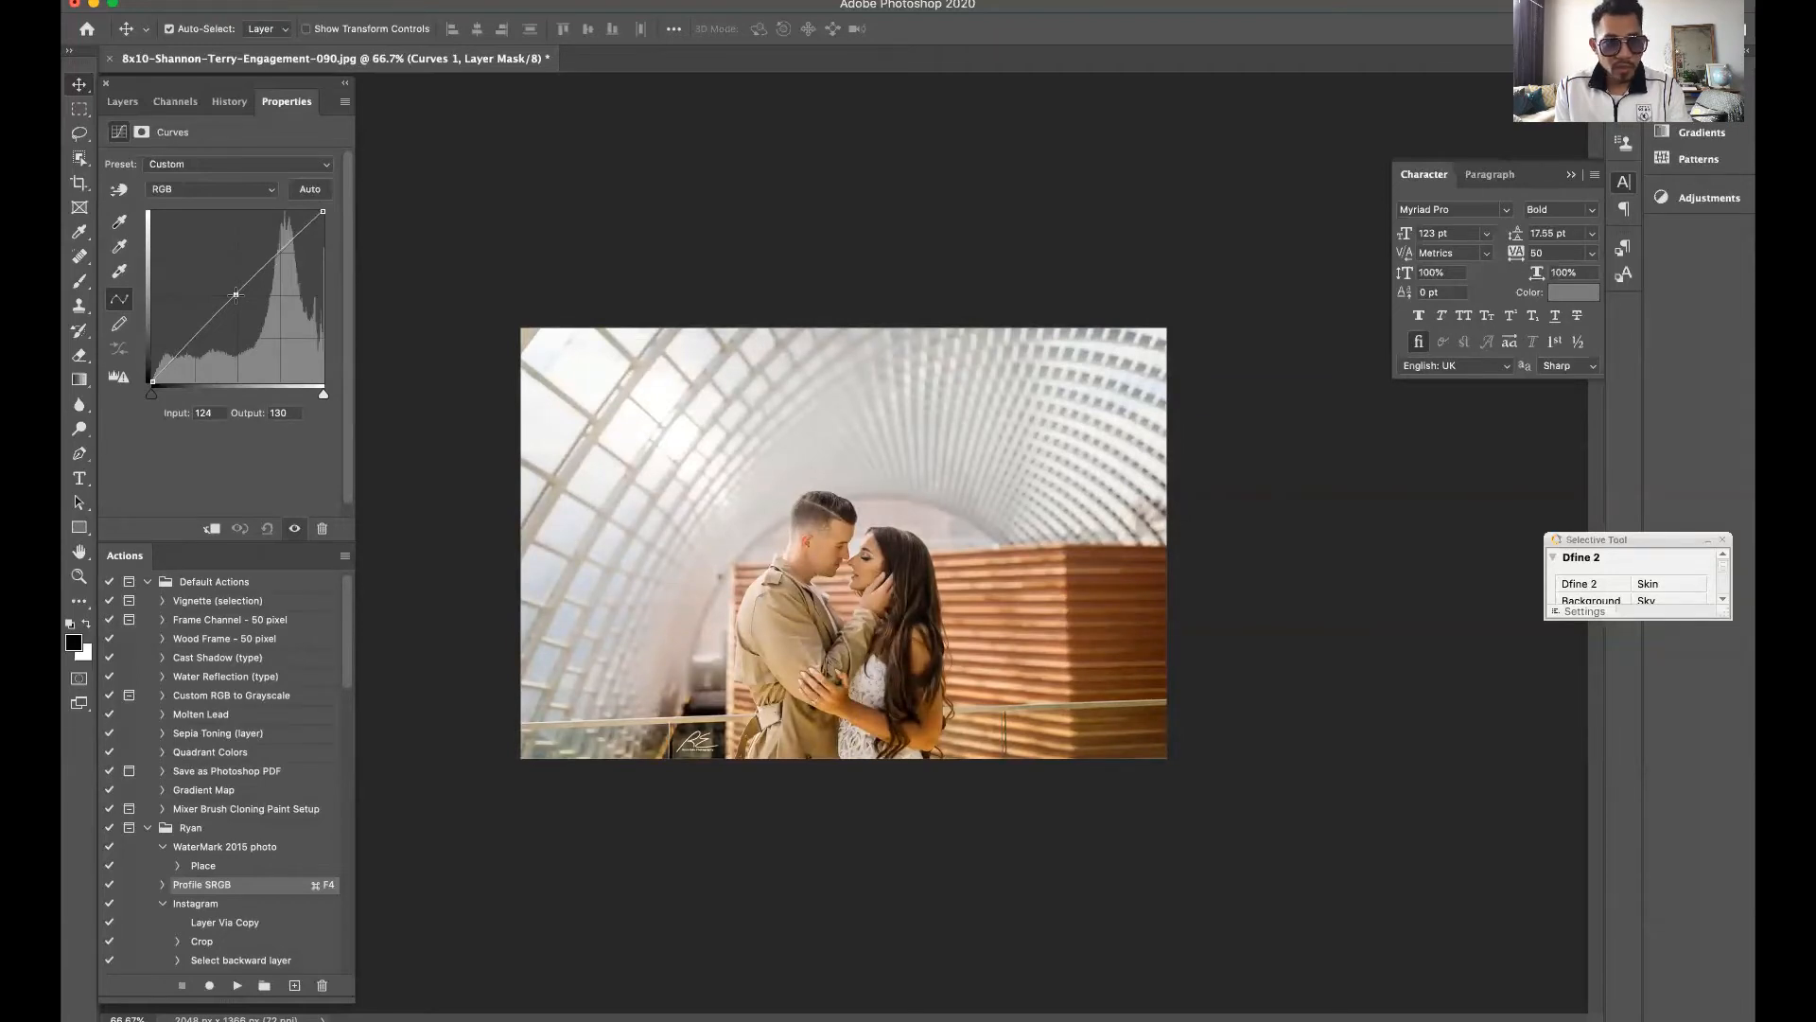
drag(236, 295, 263, 254)
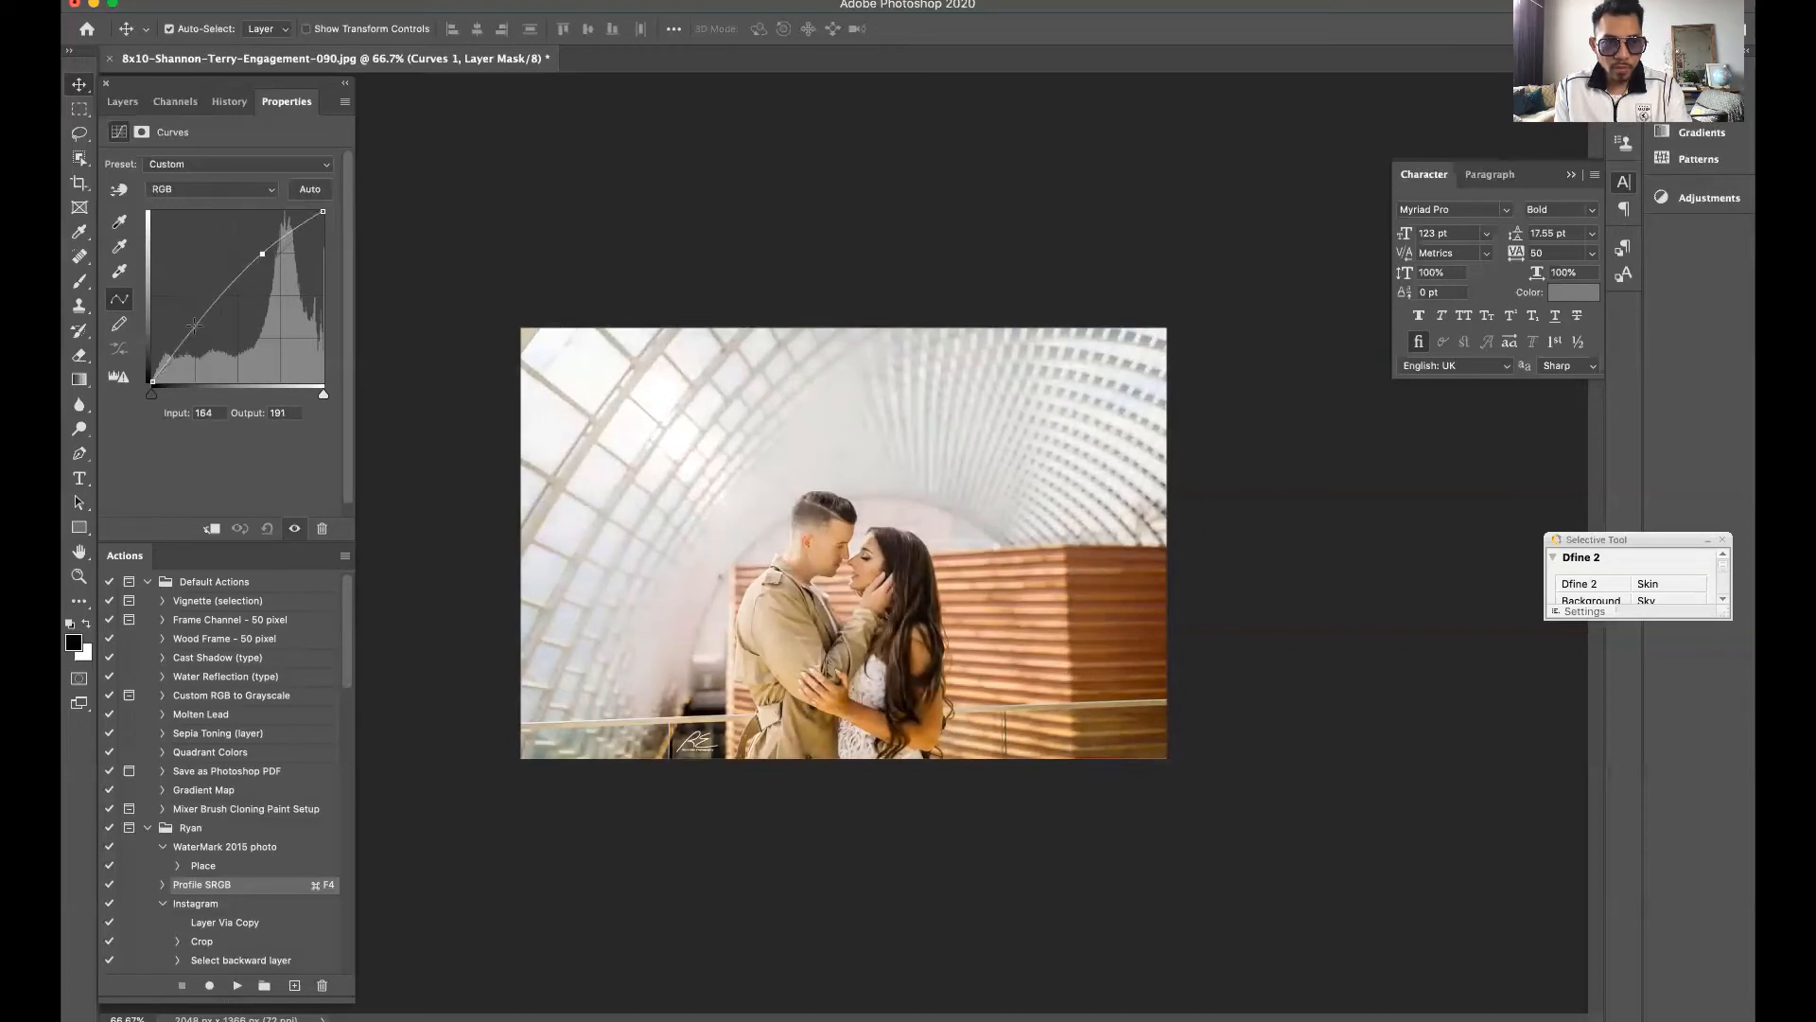
drag(201, 324, 208, 330)
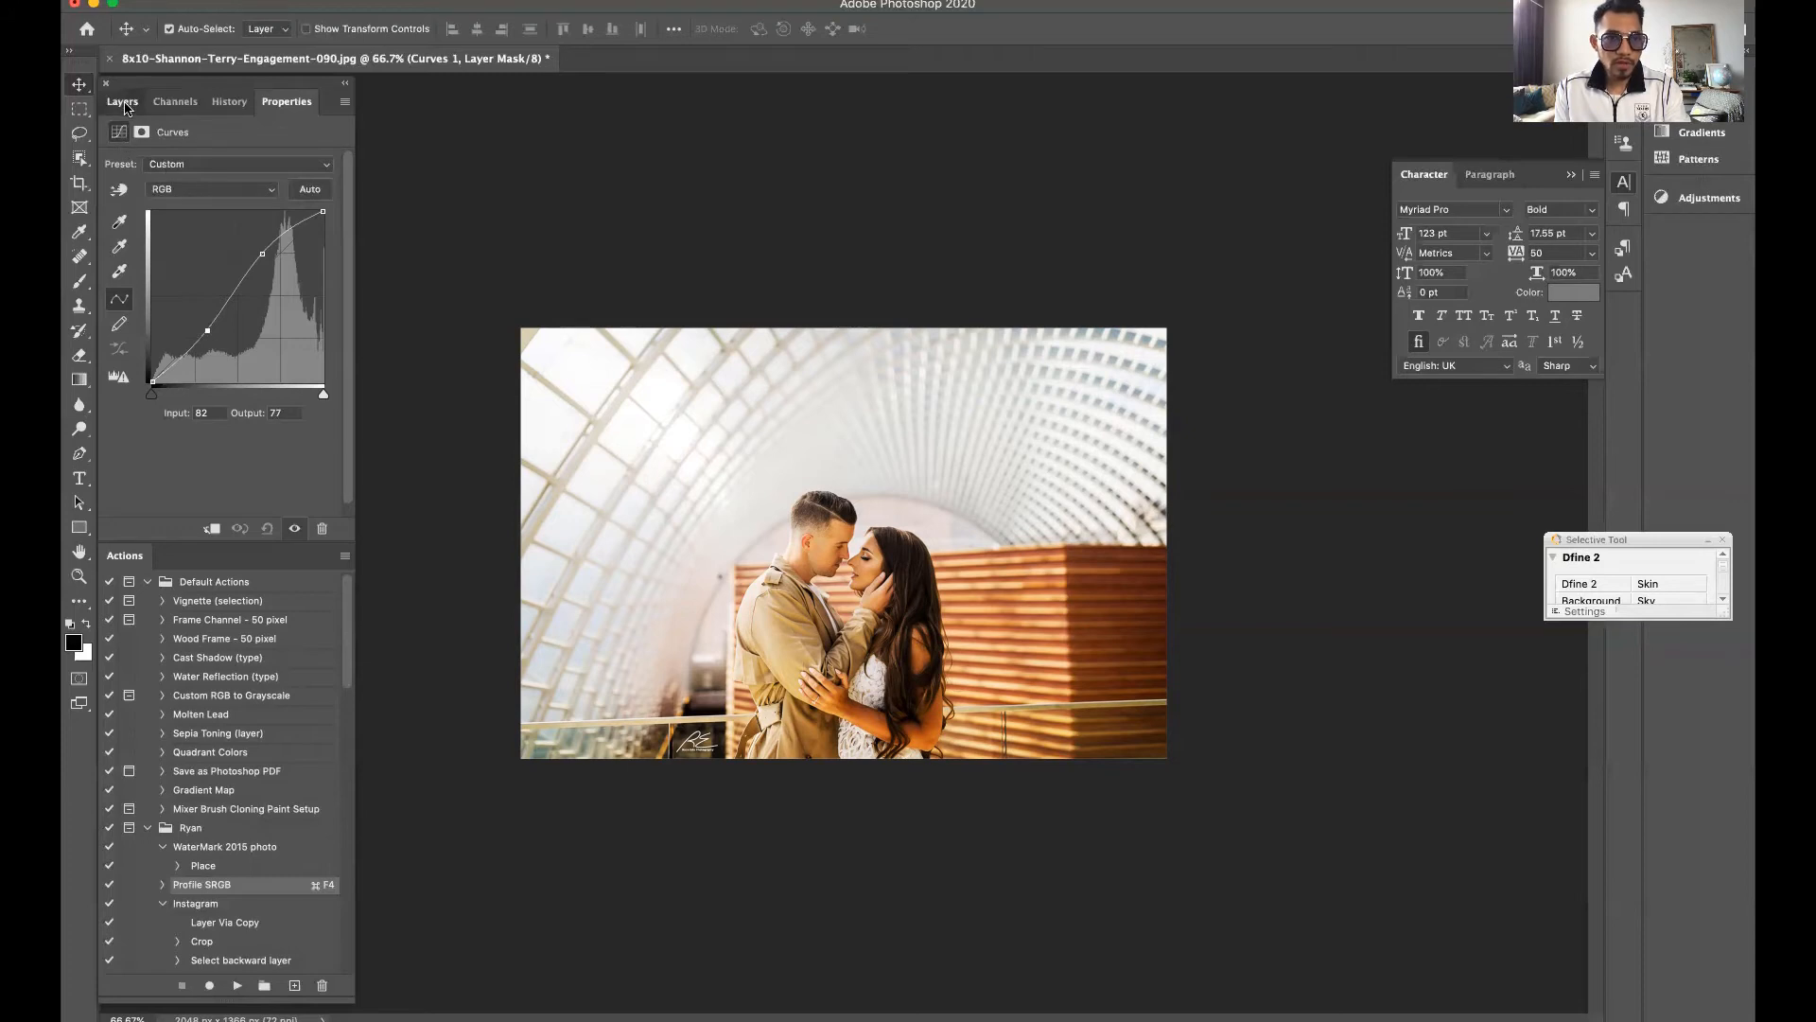
Toggle the Curves adjustment layer's visibility repeatedly to compare the photo before and after the adjustment
click(123, 103)
click(113, 217)
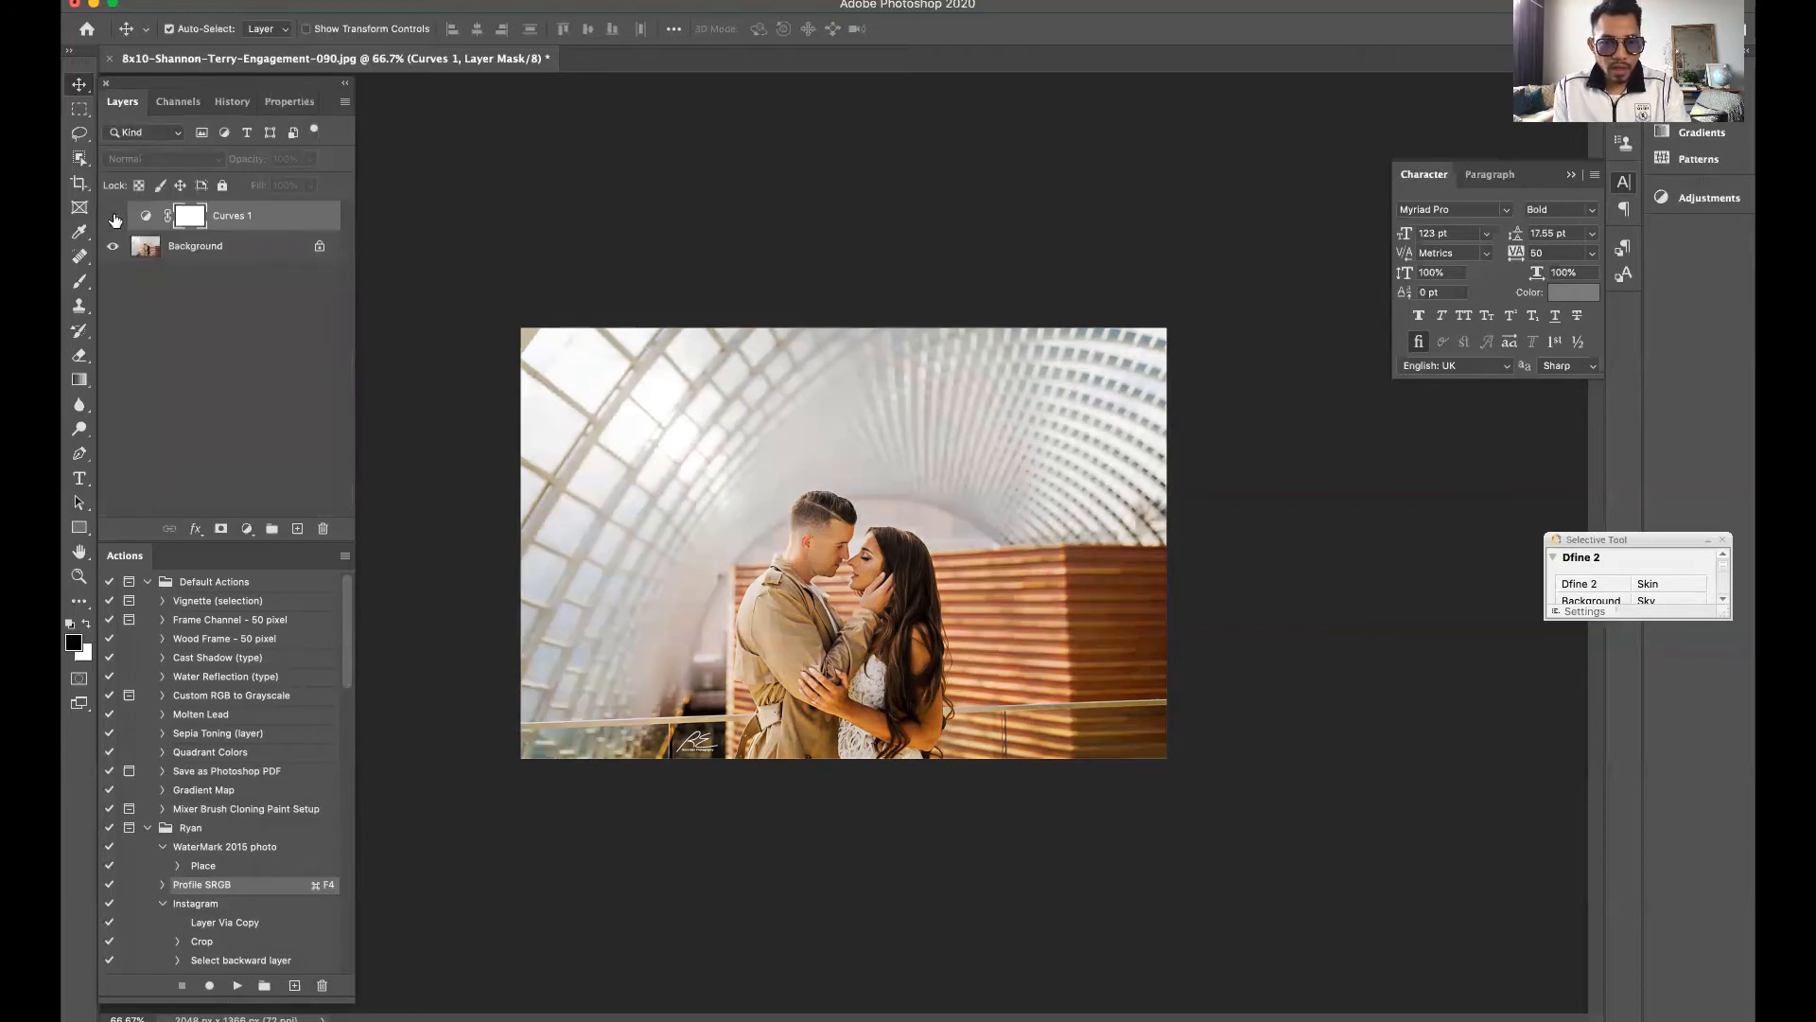
click(113, 218)
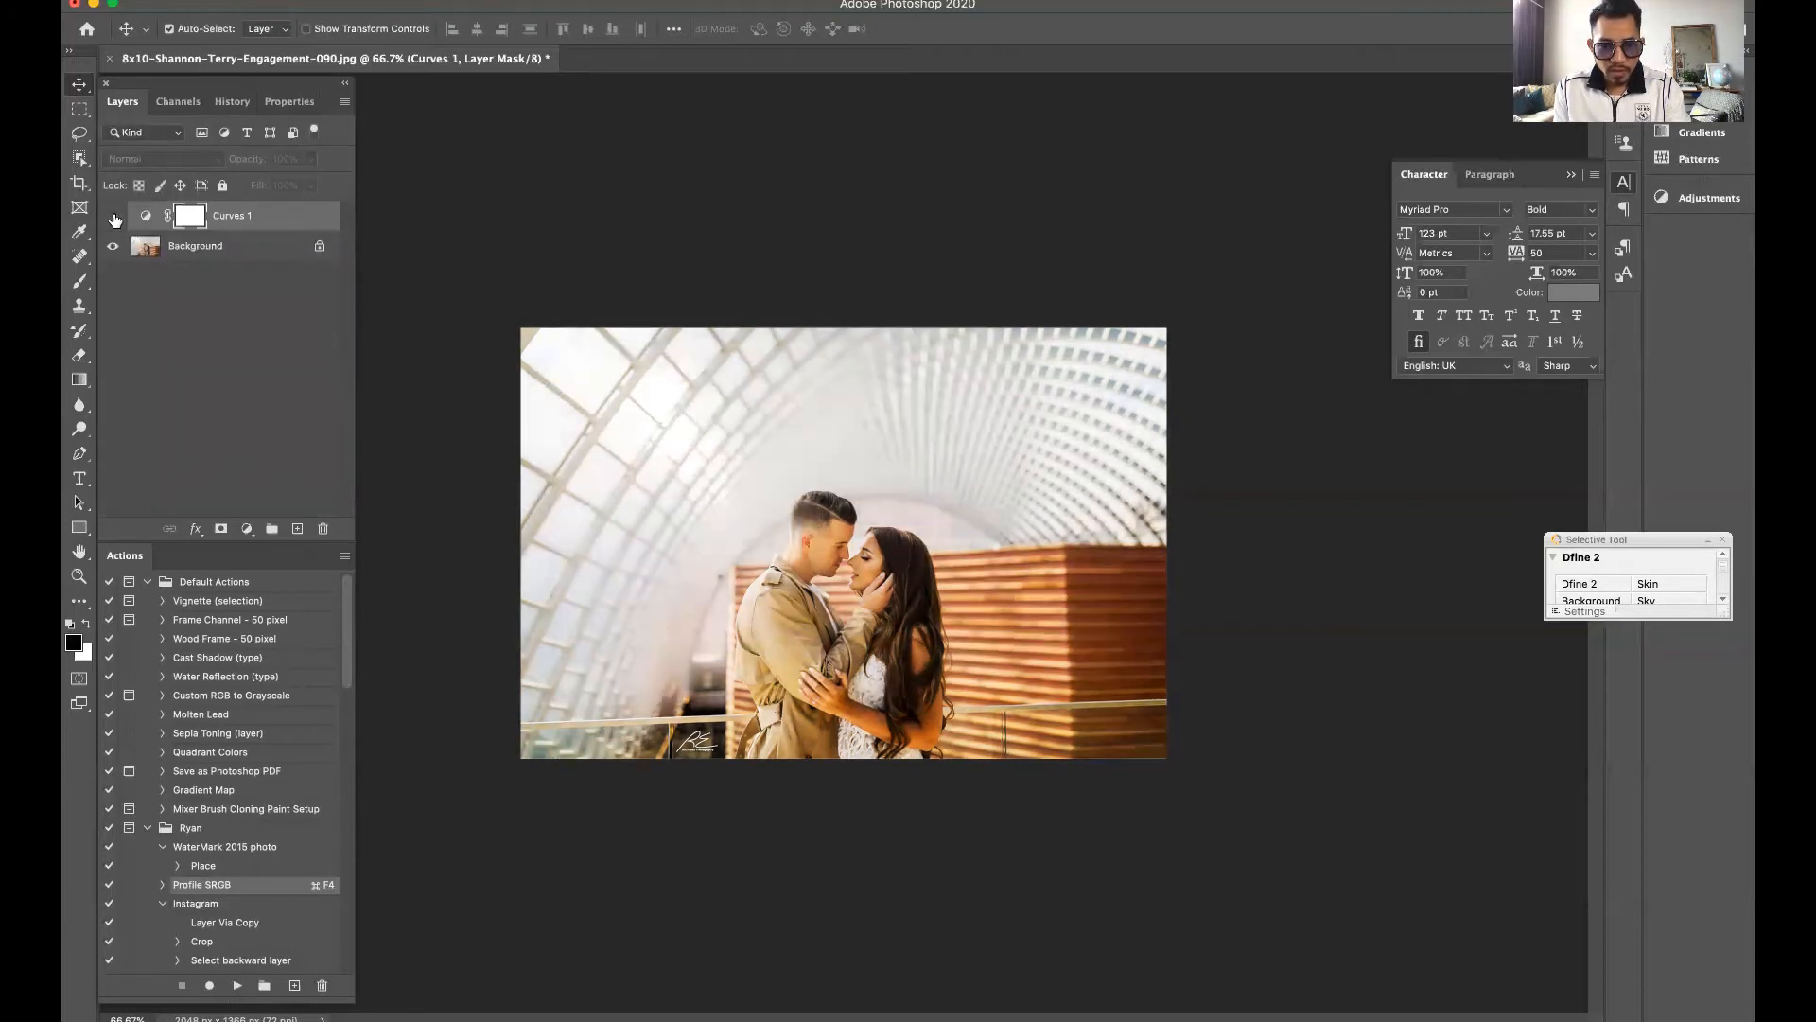
click(113, 217)
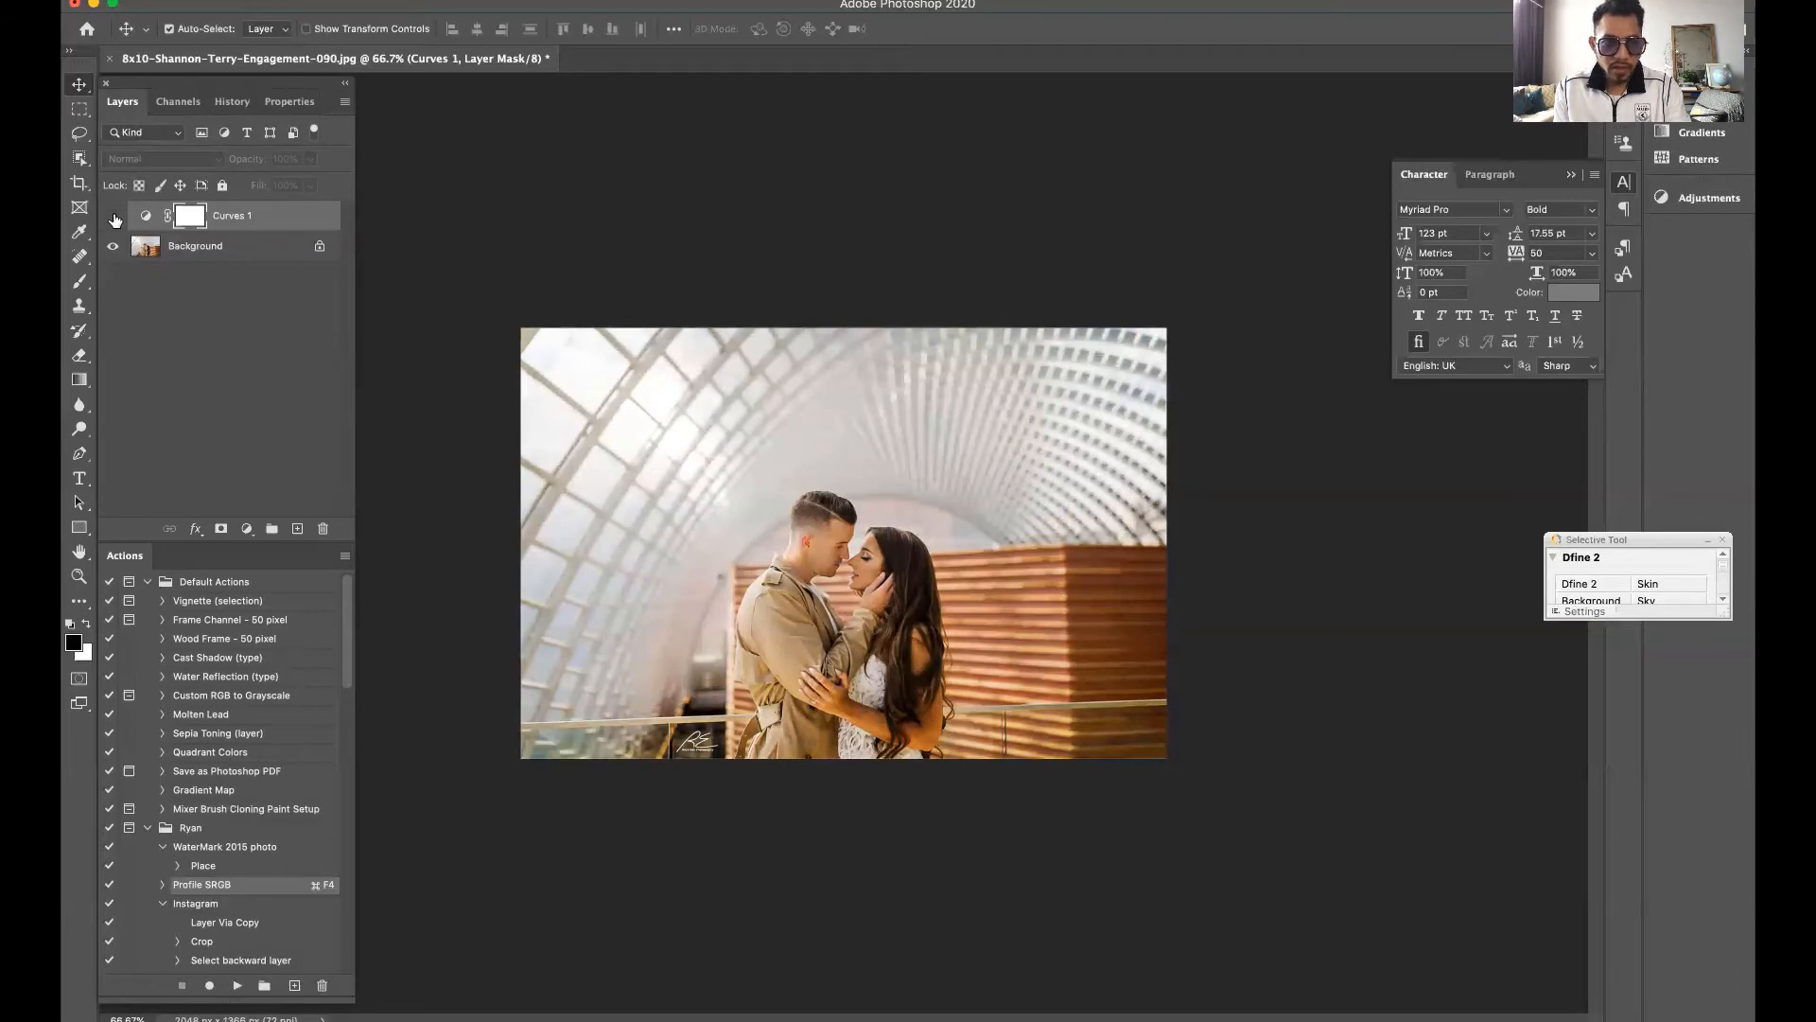
click(114, 217)
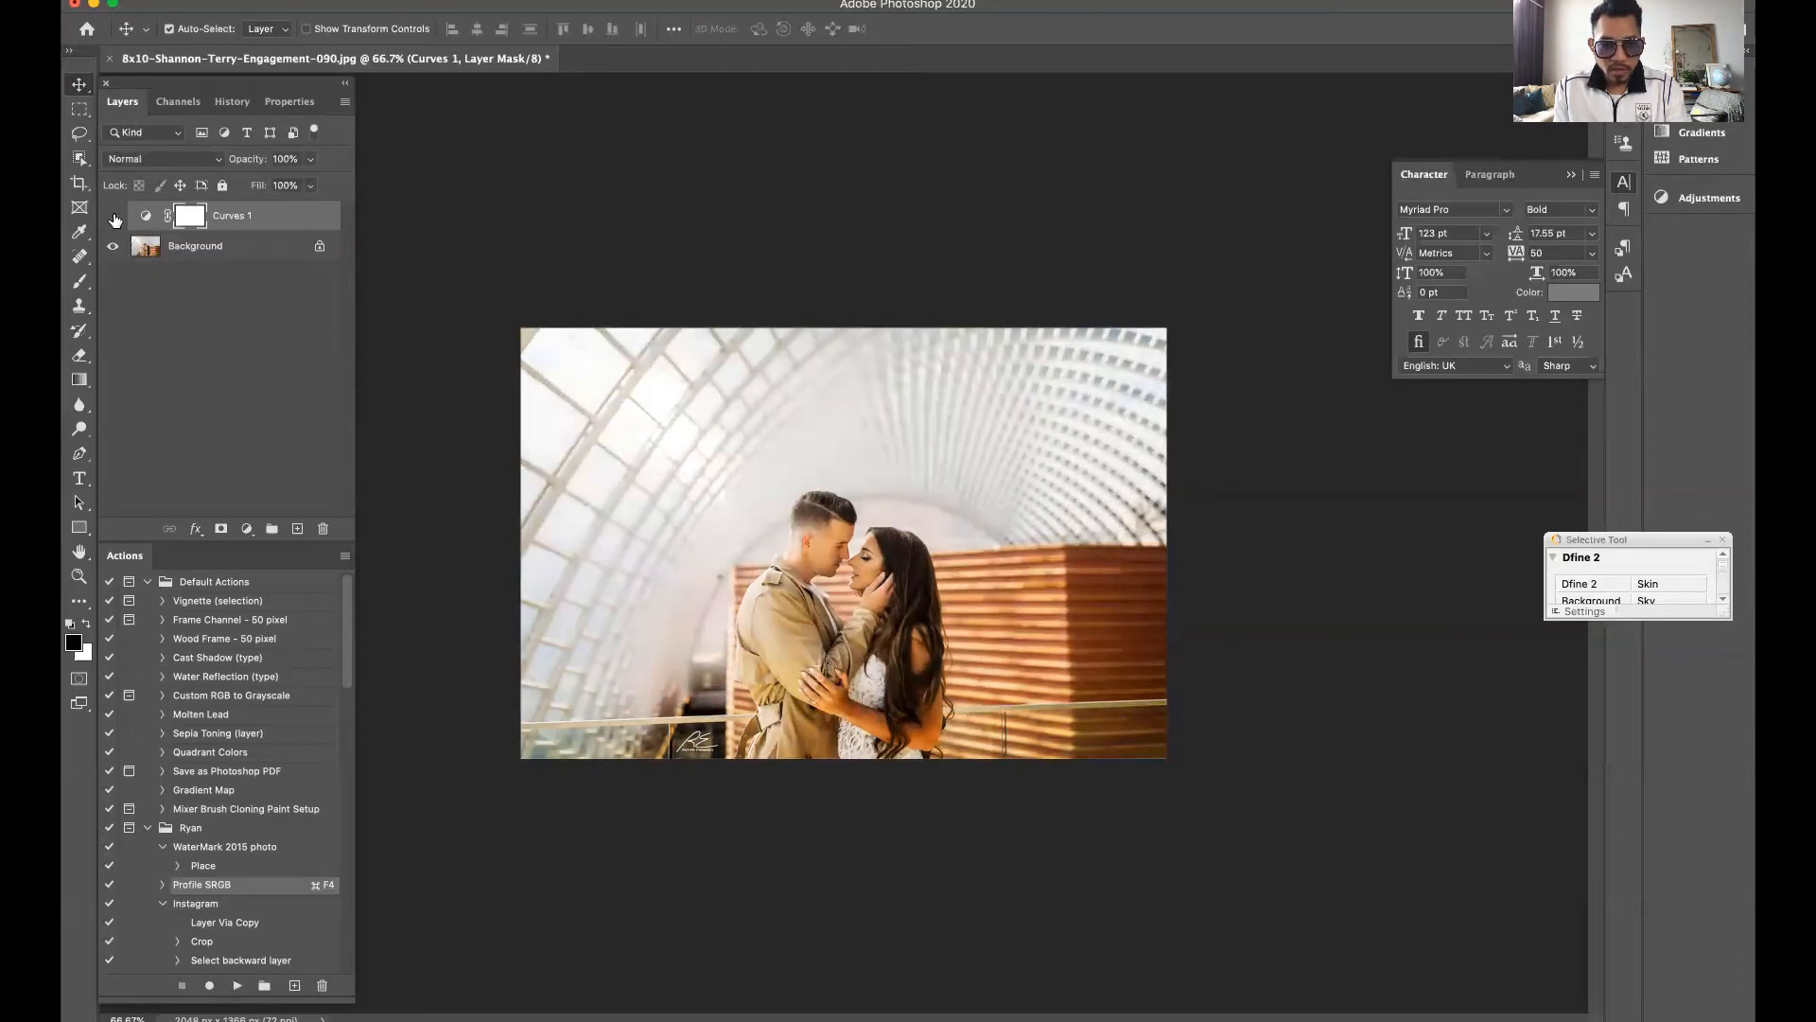
click(114, 218)
click(114, 218)
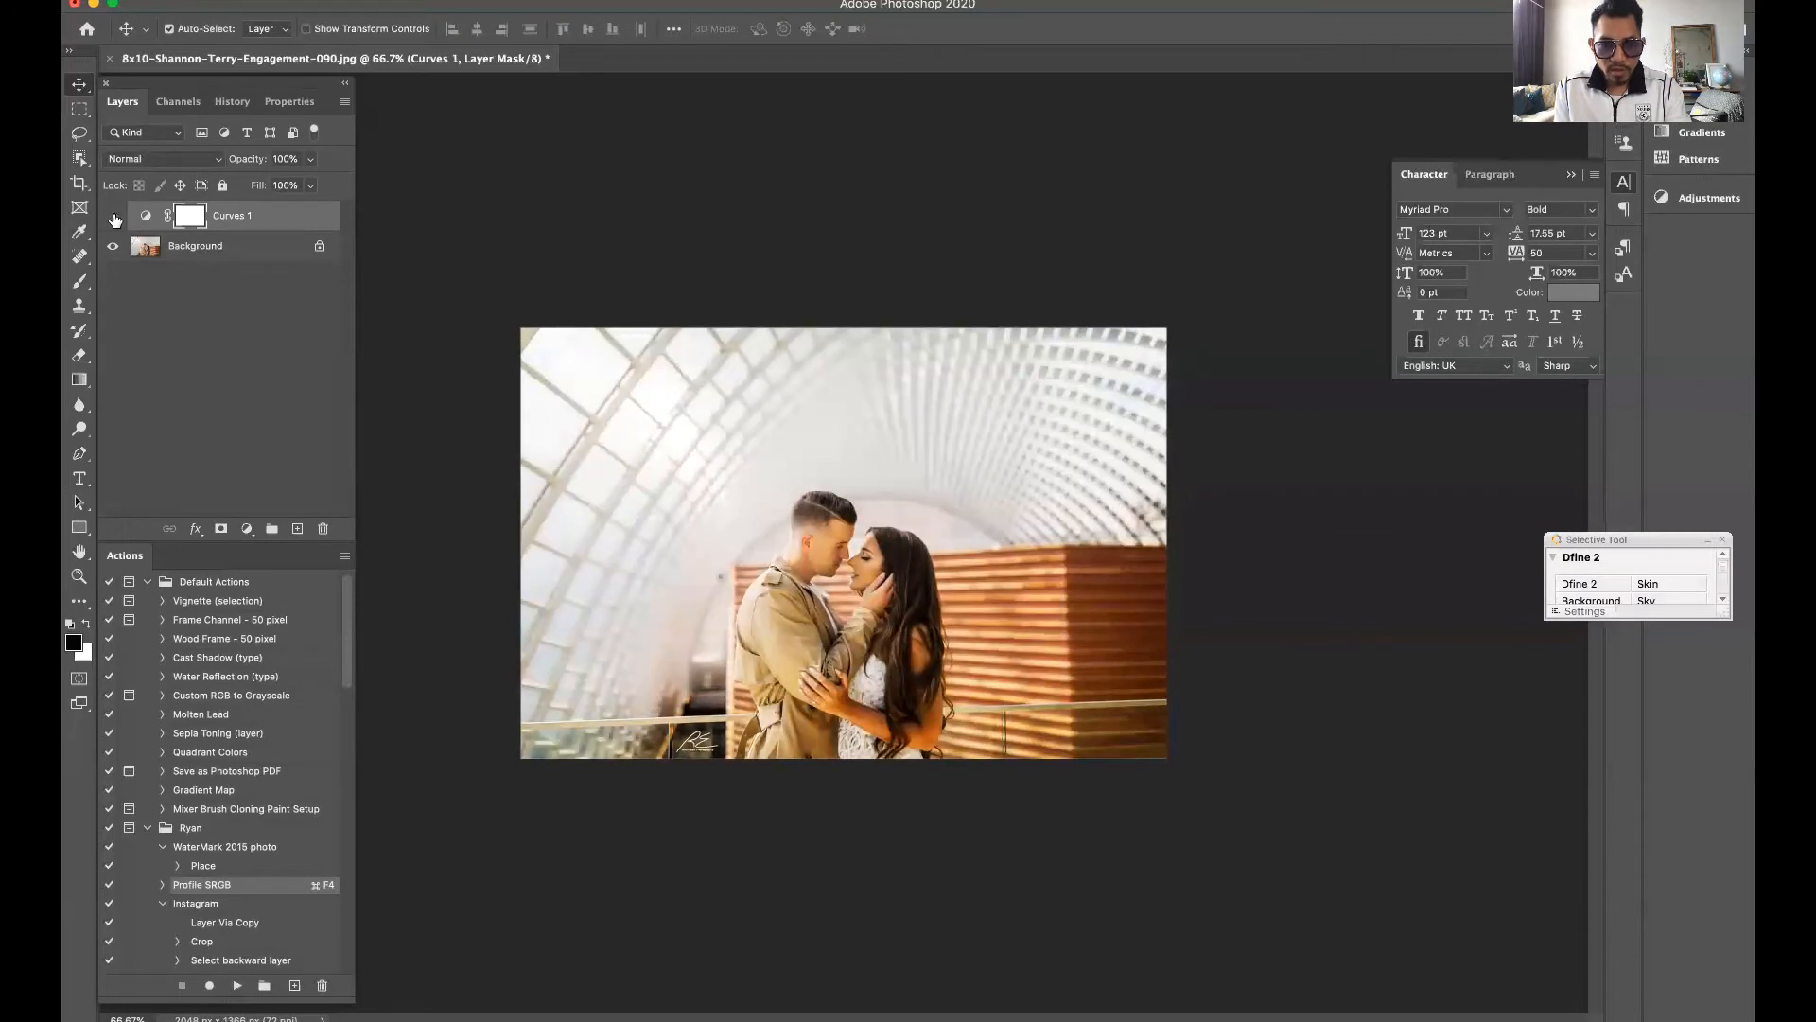
click(114, 218)
click(113, 218)
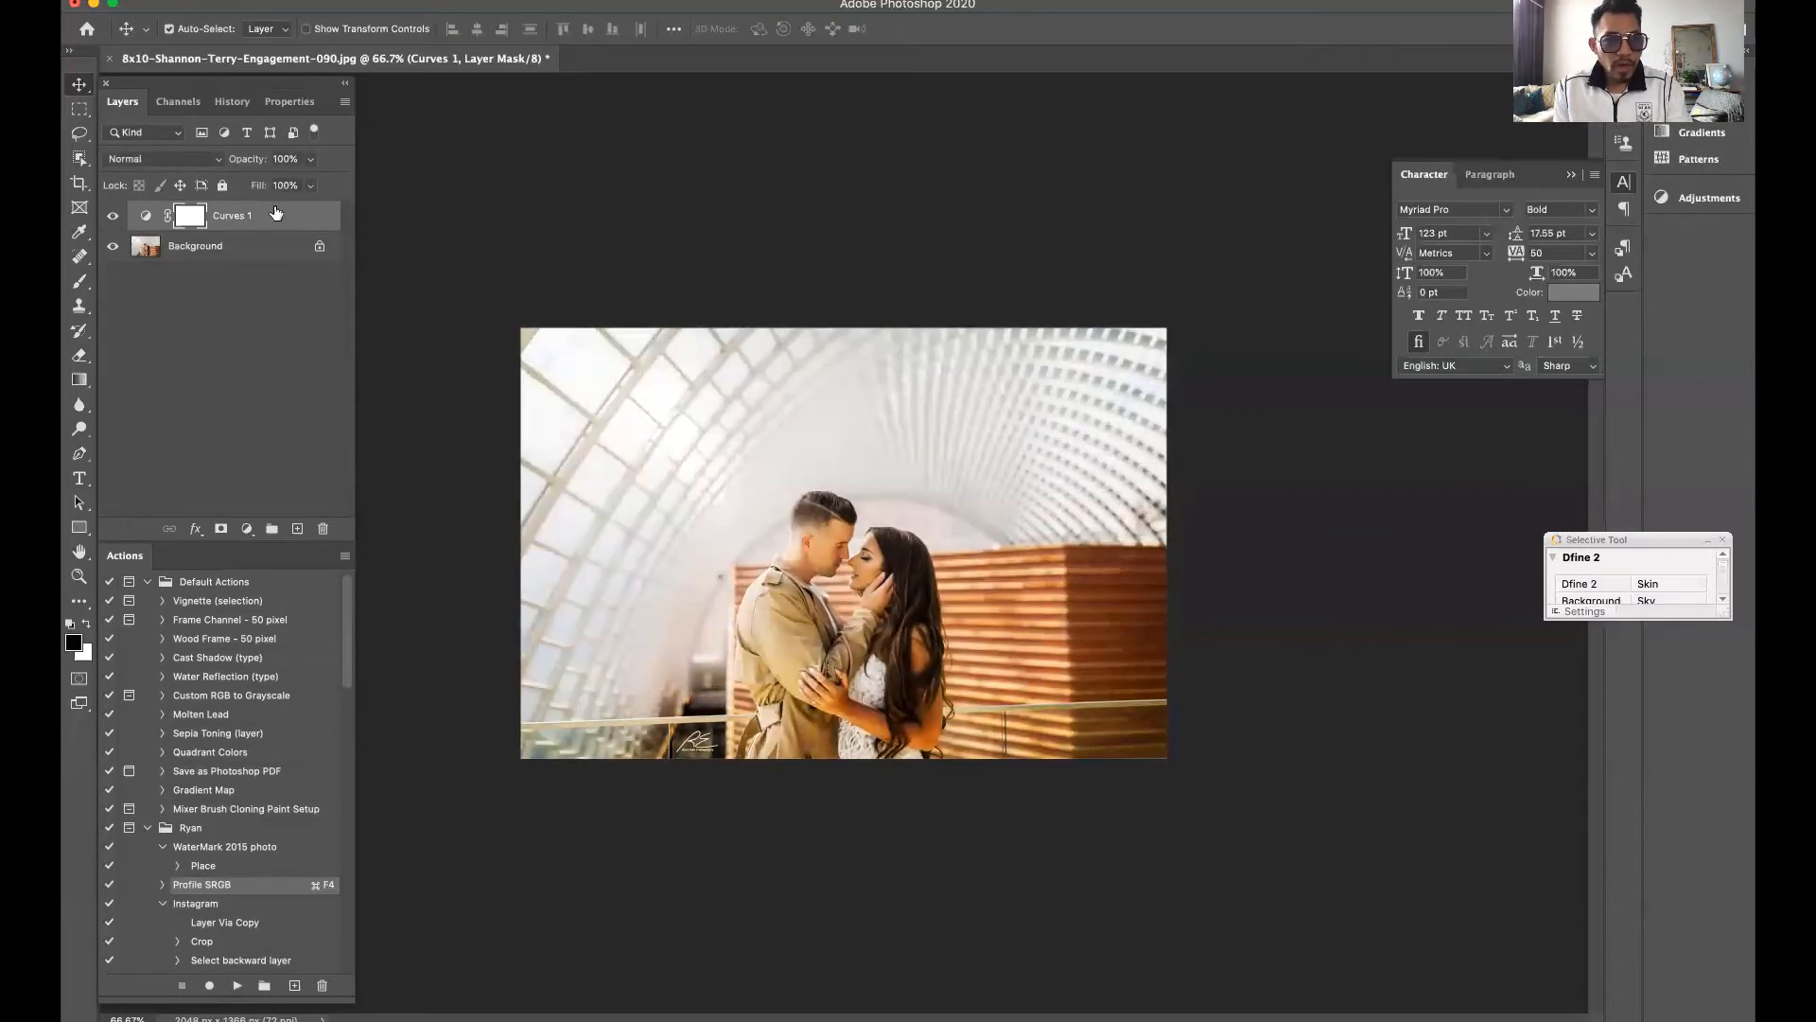
Try the Curves layer at 30% opacity, compare it with the layer hidden, and restore the opacity to 100%
mouse_move(250, 168)
mouse_down()
mouse_move(198, 159)
mouse_move(245, 163)
mouse_up()
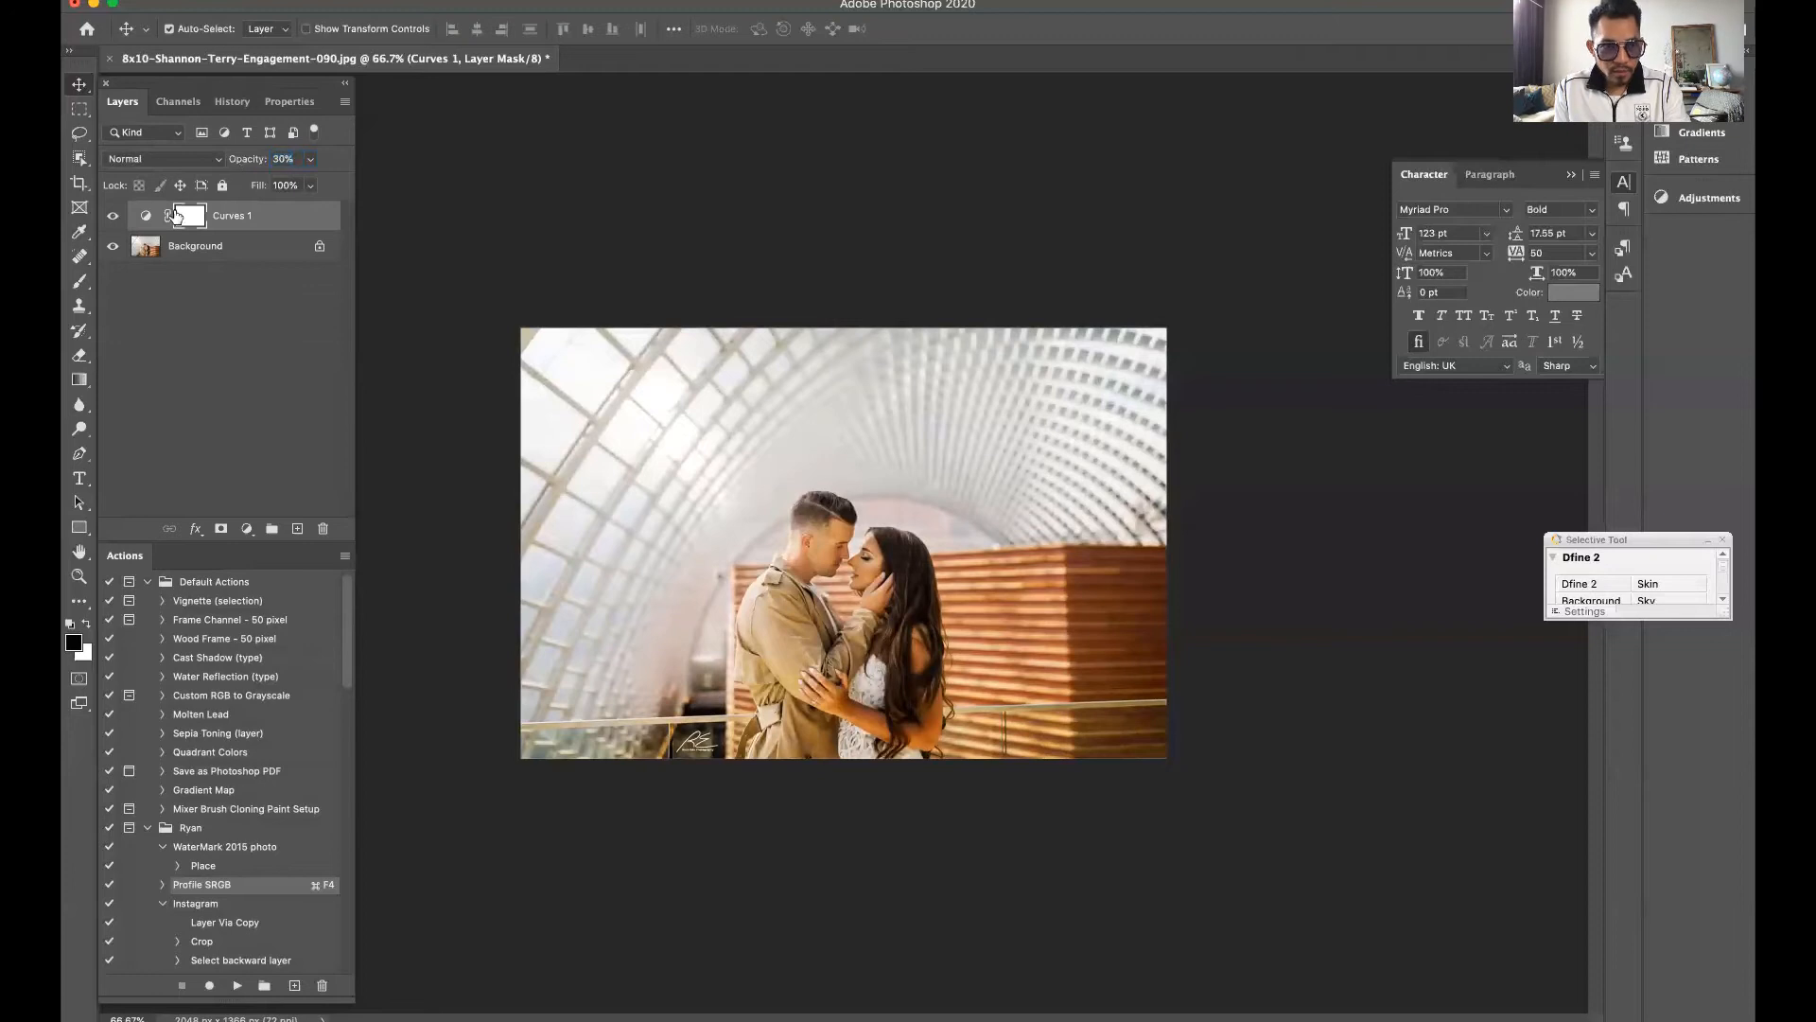
click(112, 215)
click(107, 216)
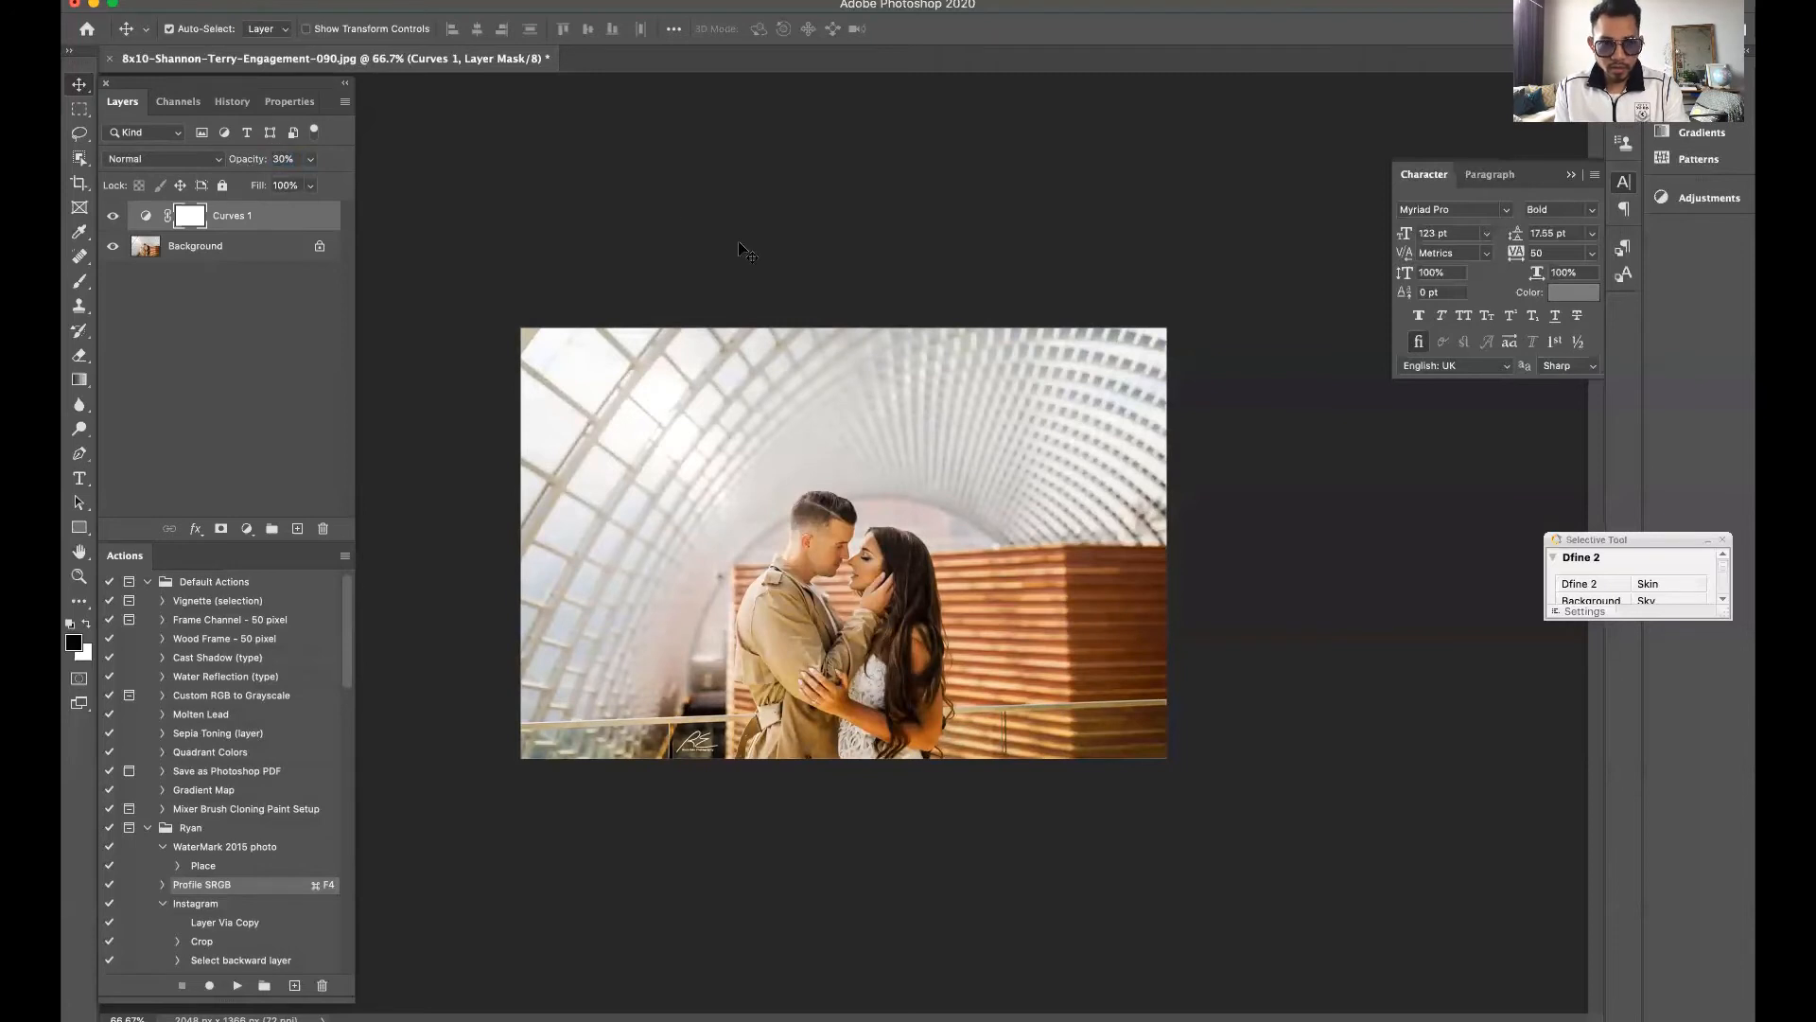
key(0)
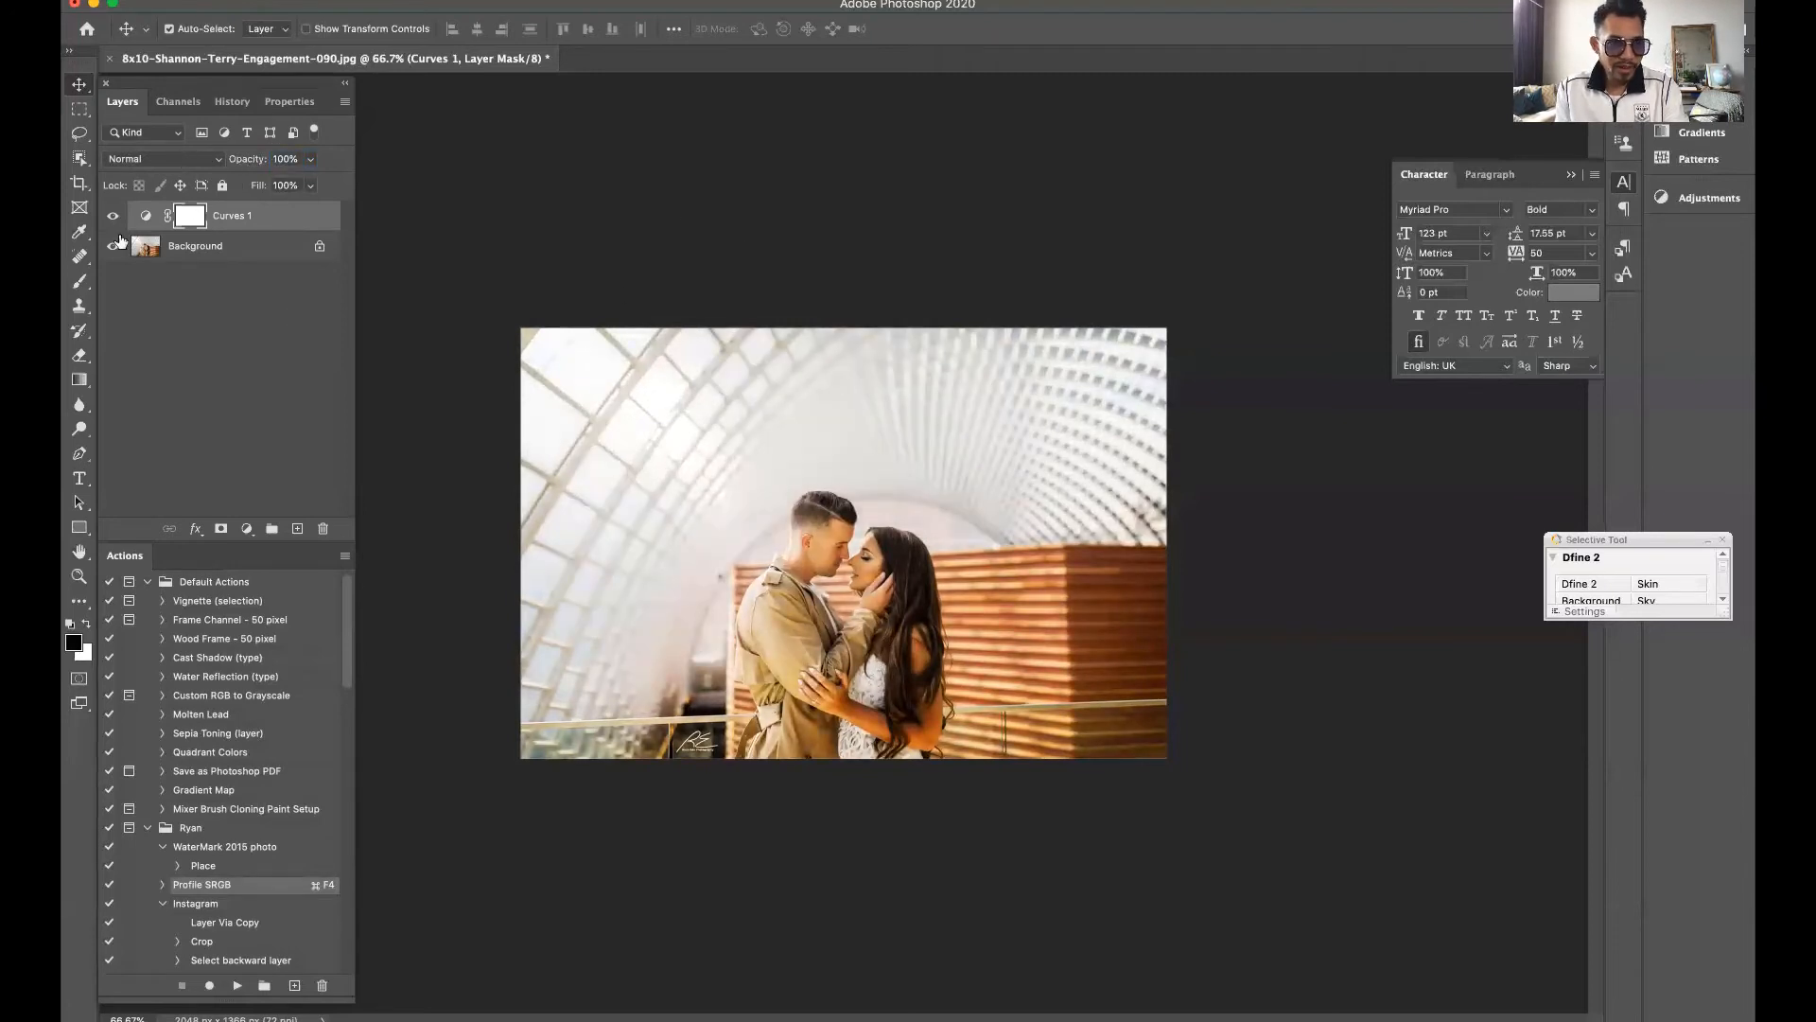
Reopen the Curves layer's settings and view the photo's color channels
double_click(146, 217)
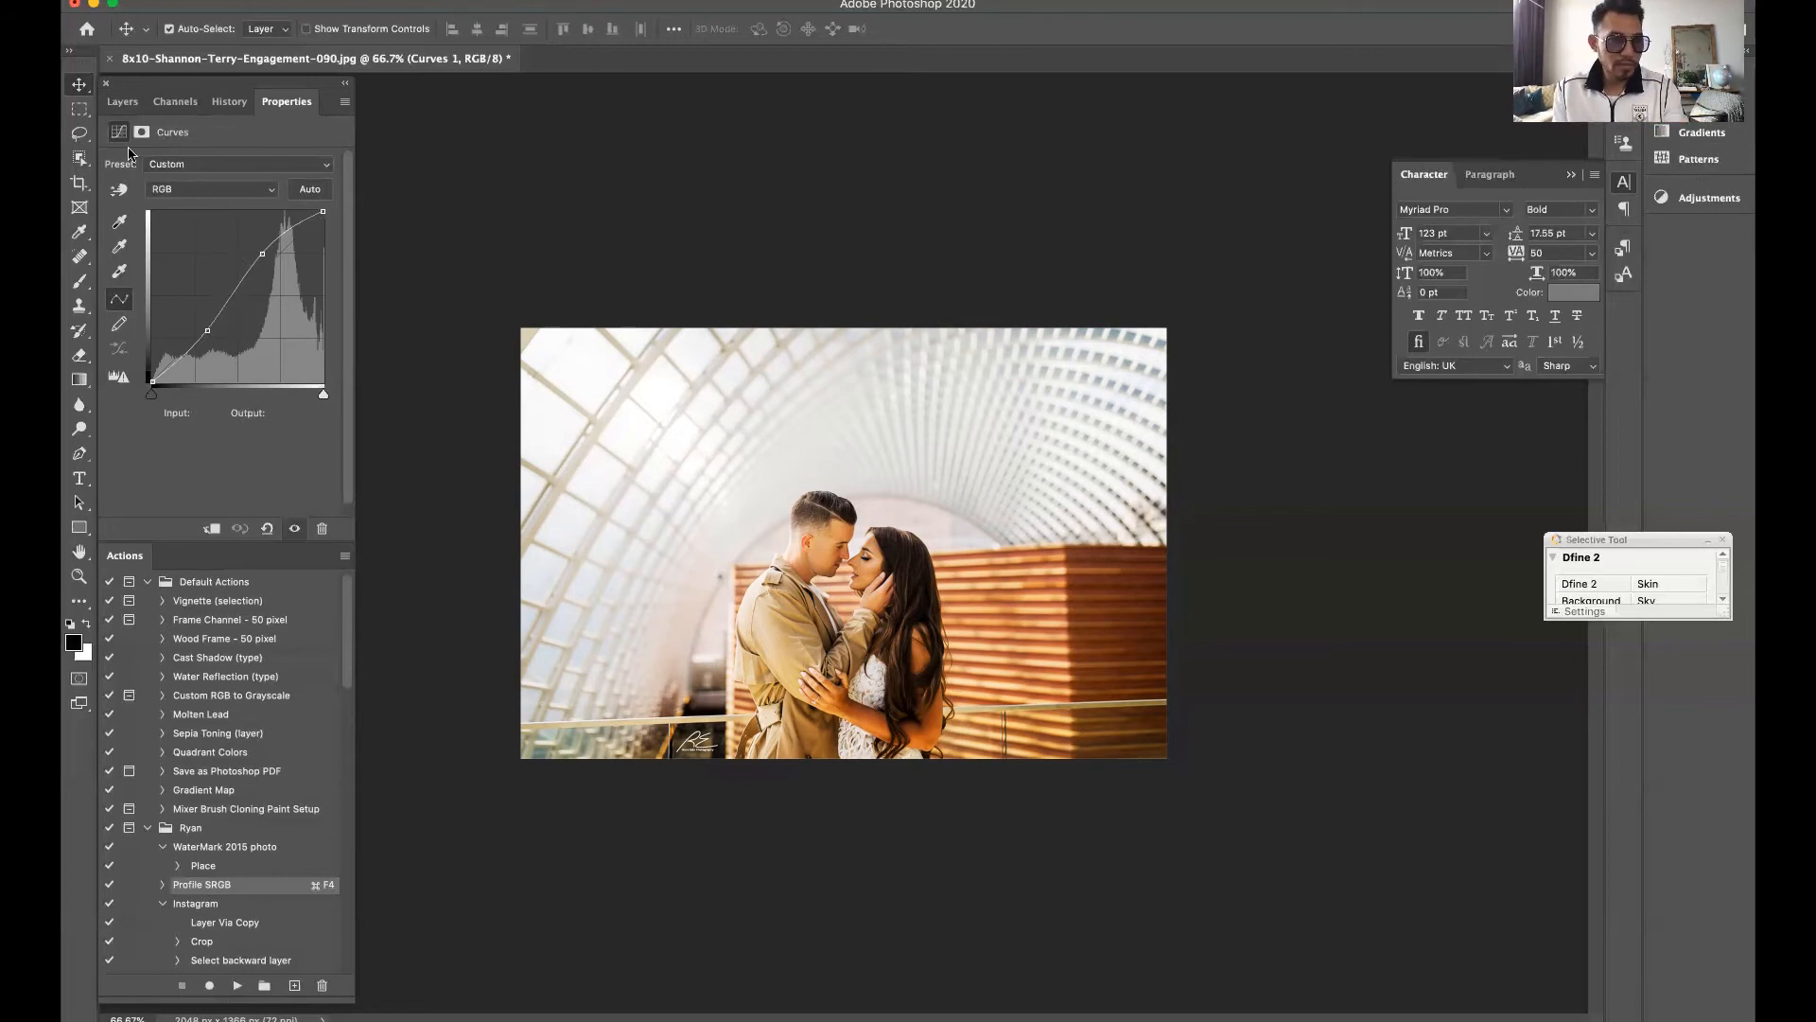
click(224, 108)
click(179, 106)
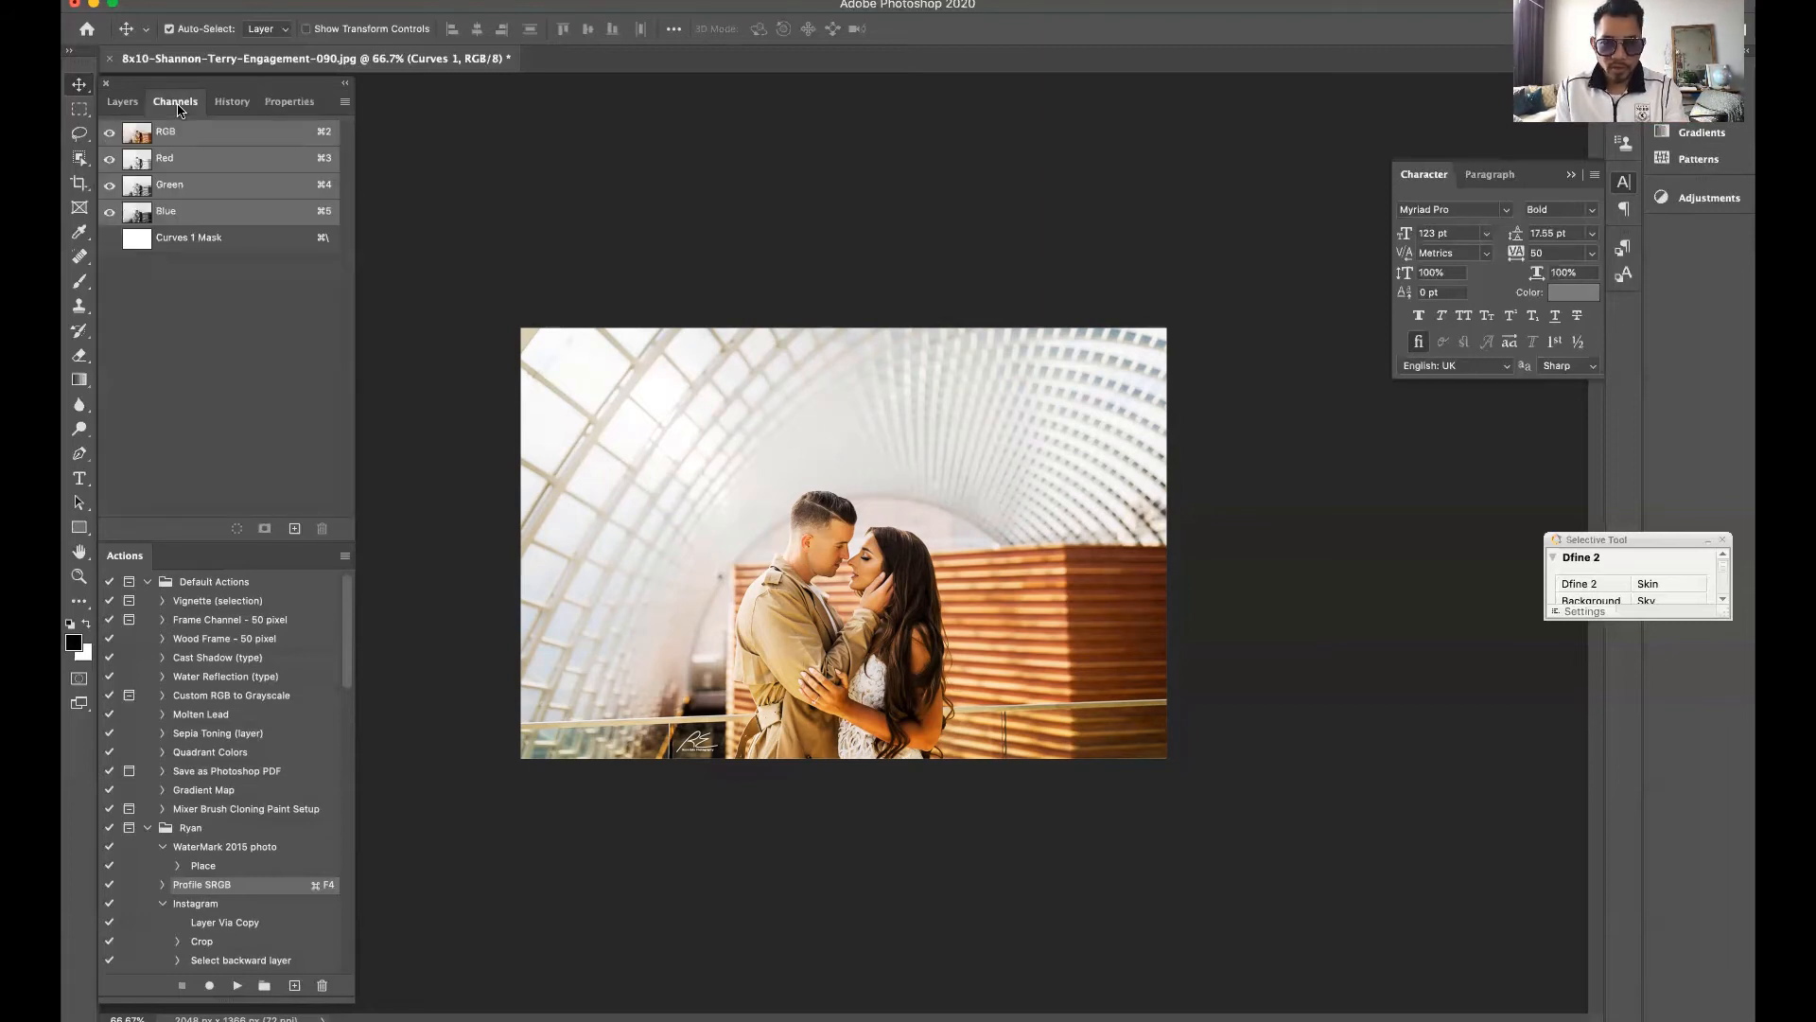
Compare the photo with the Curves layer hidden and shown, and review the layer's curve settings
click(115, 104)
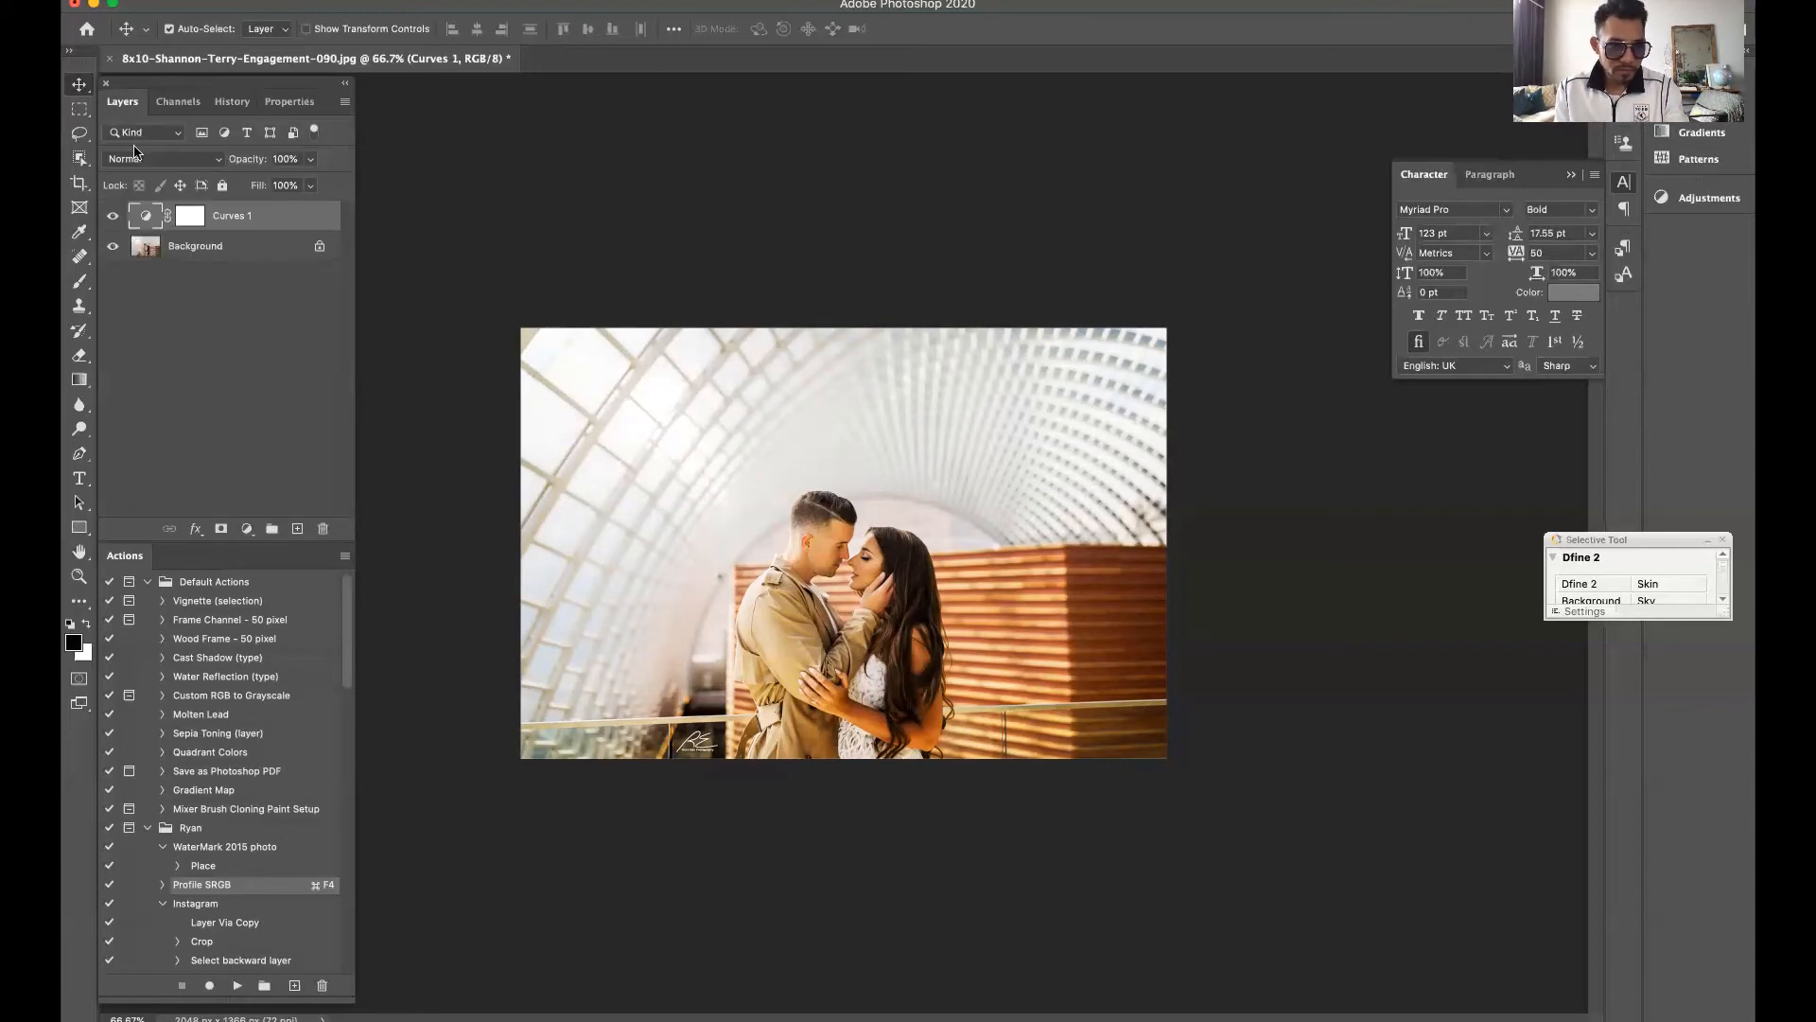
click(115, 218)
click(113, 216)
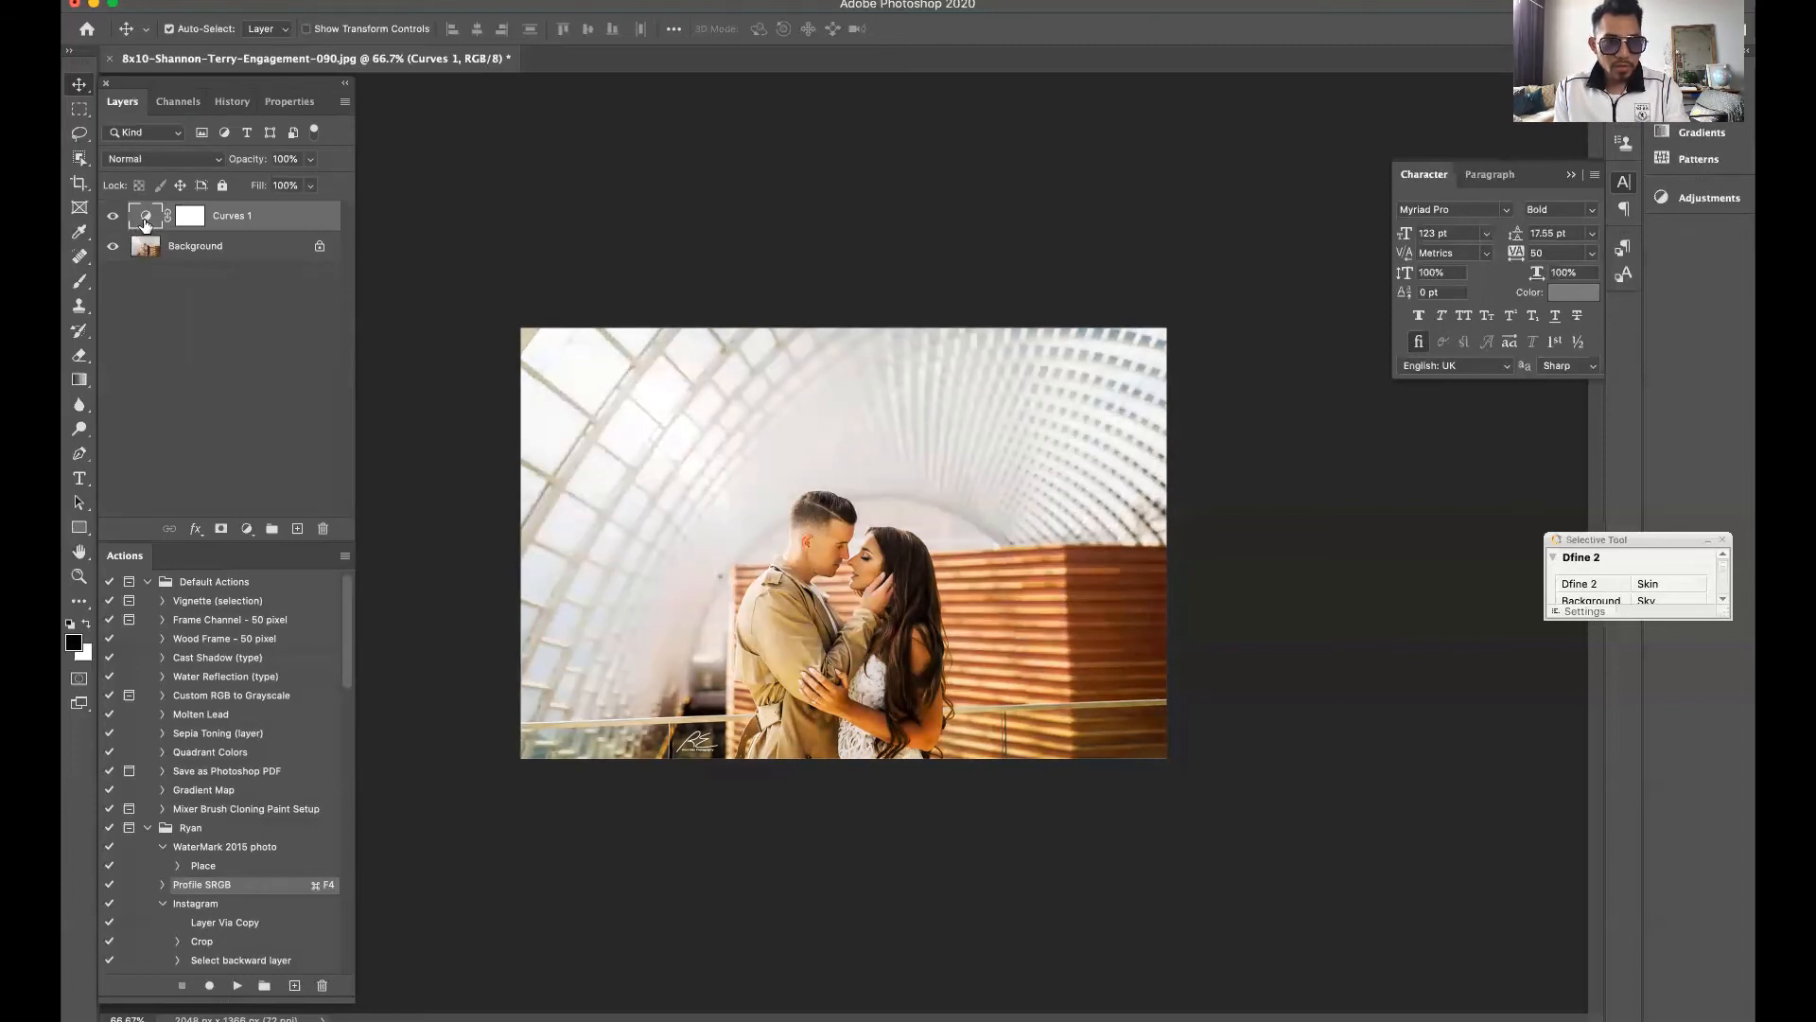
double_click(145, 219)
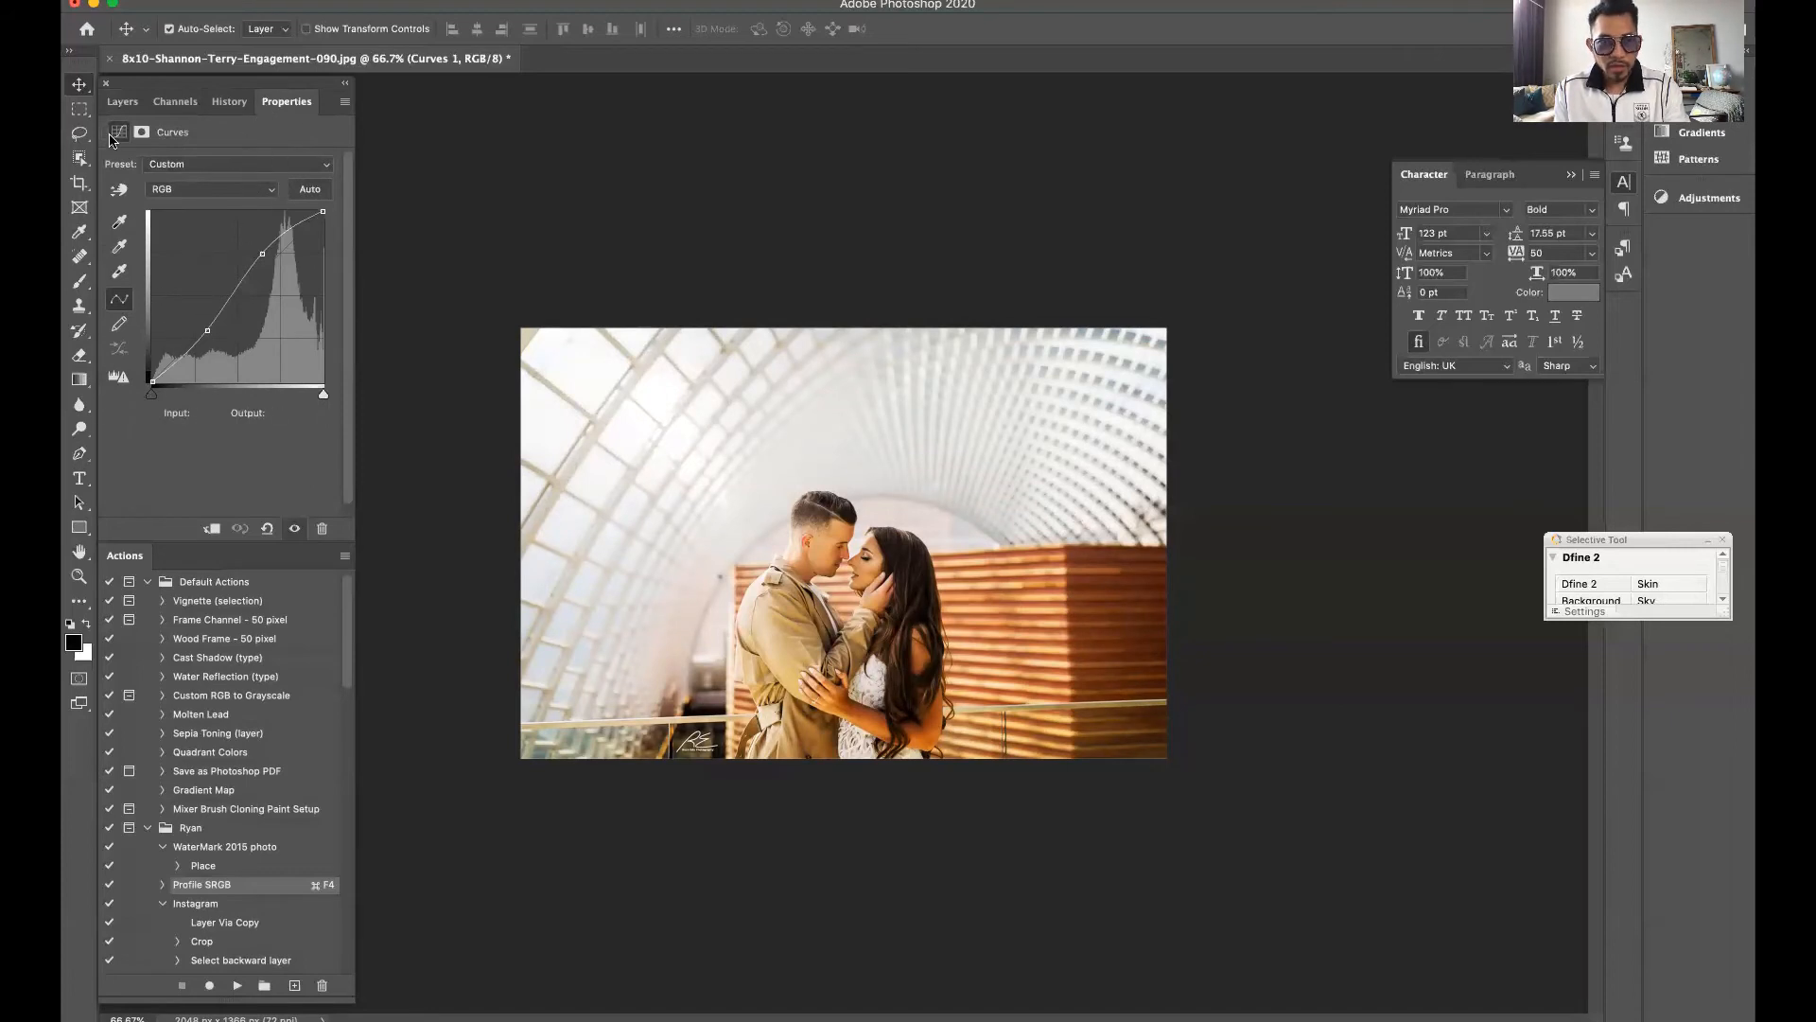
click(119, 102)
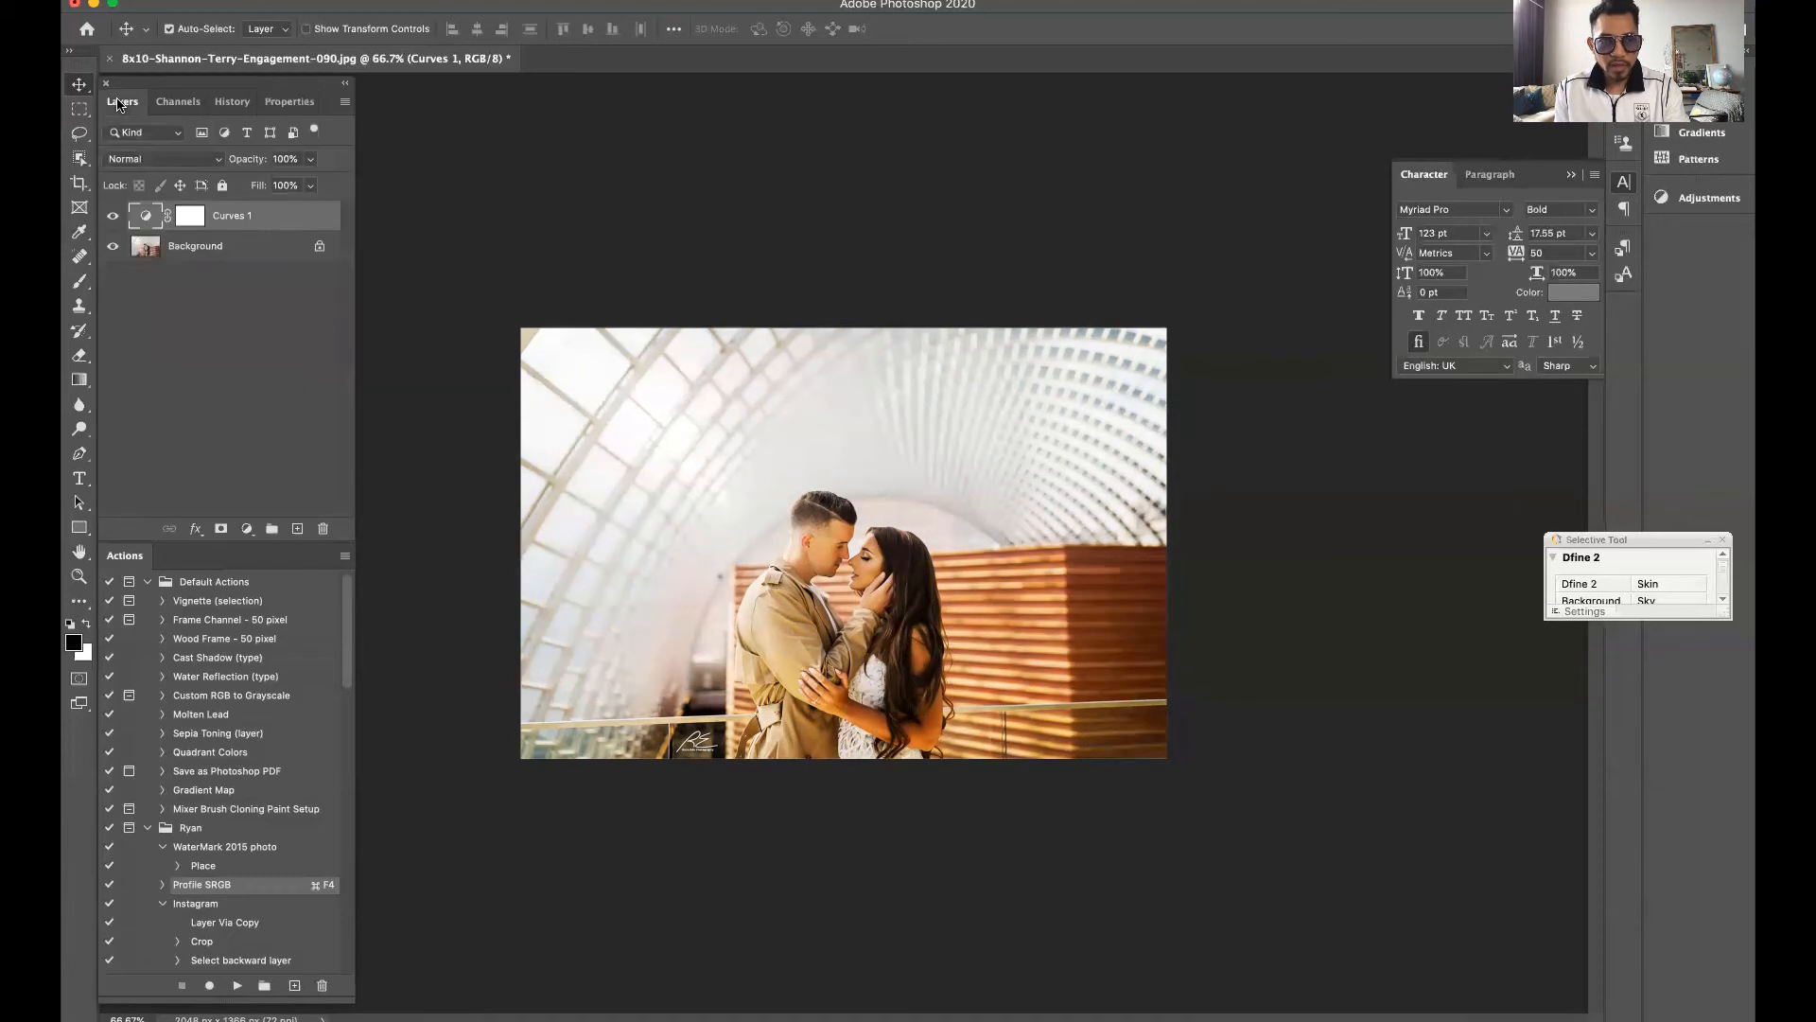
click(292, 102)
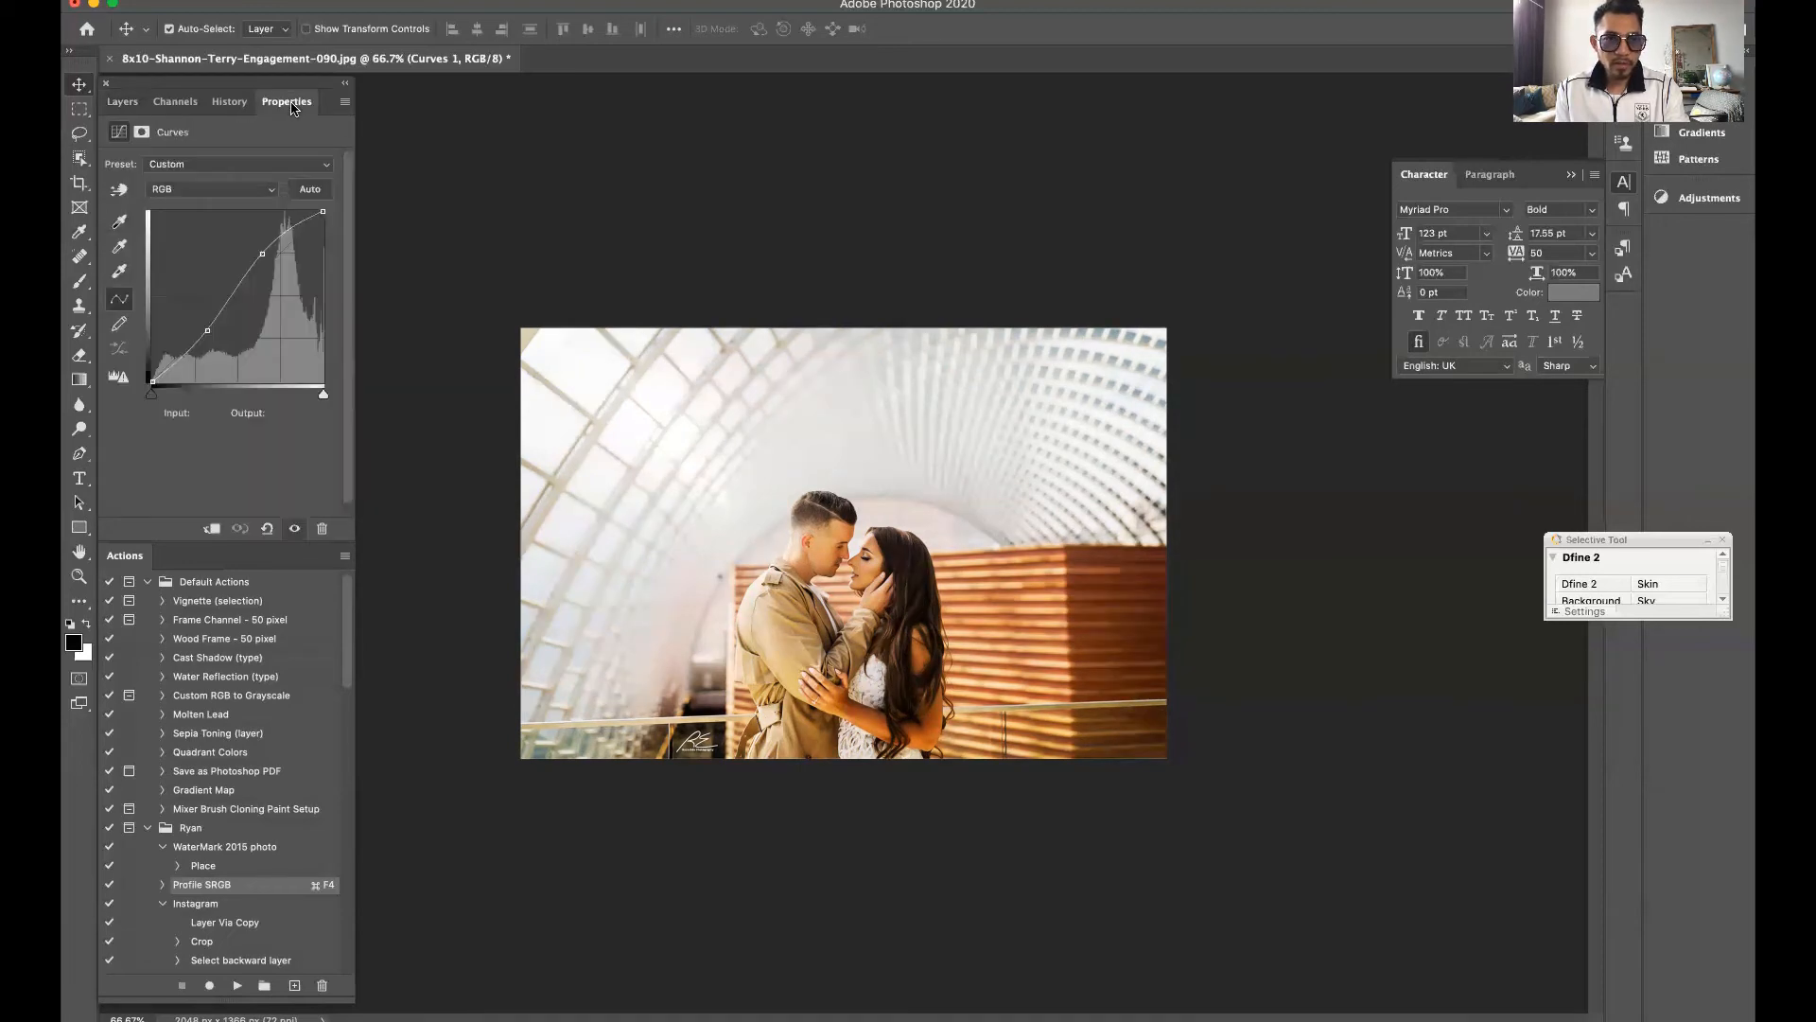
click(129, 111)
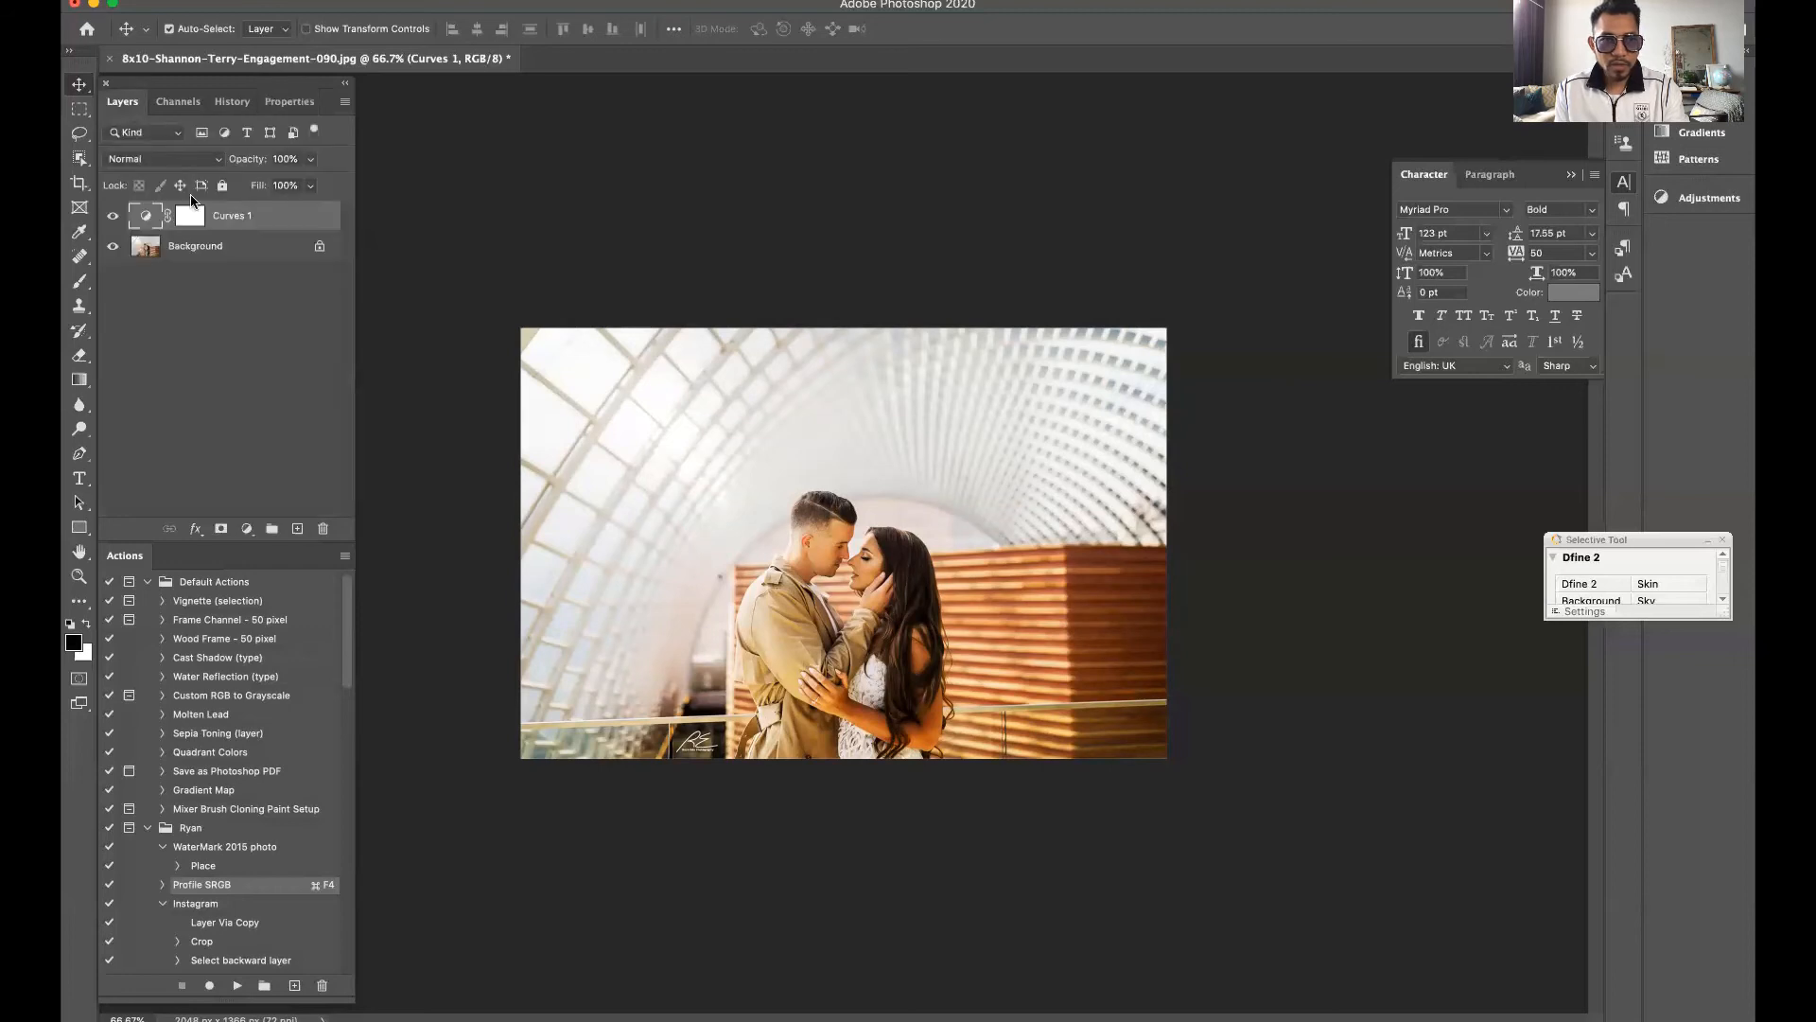
click(286, 102)
click(127, 102)
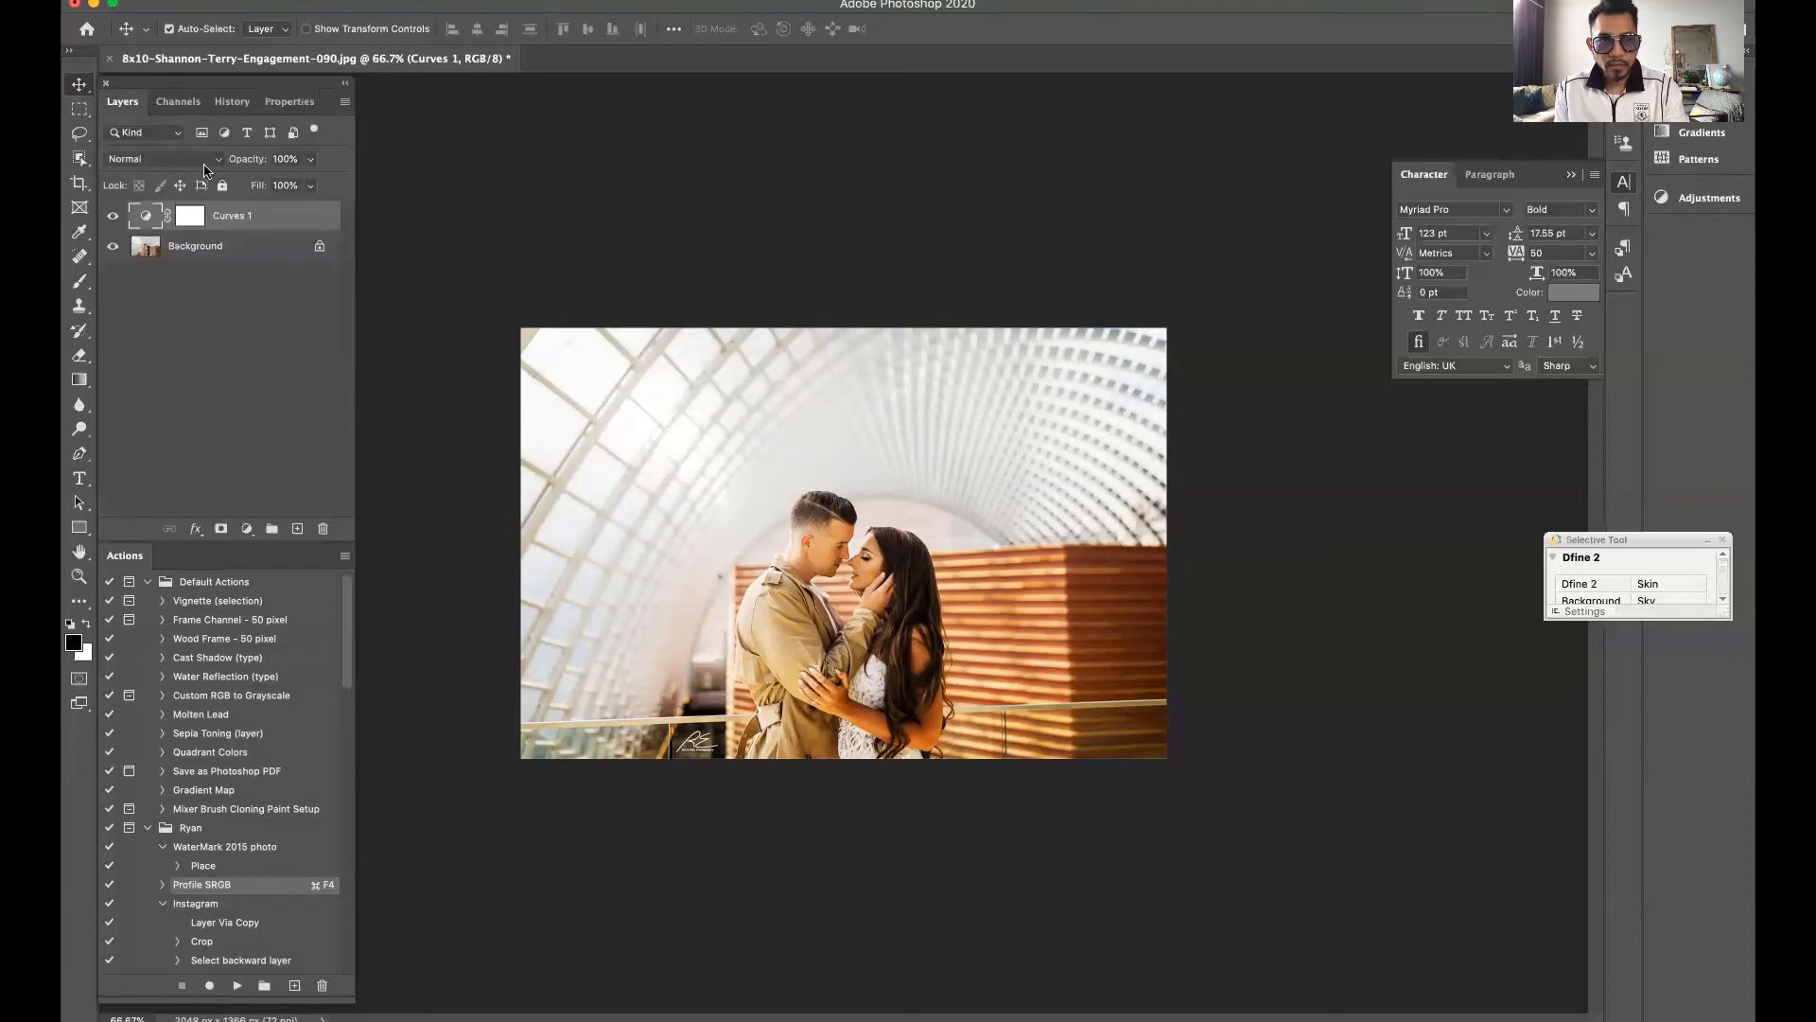
click(287, 102)
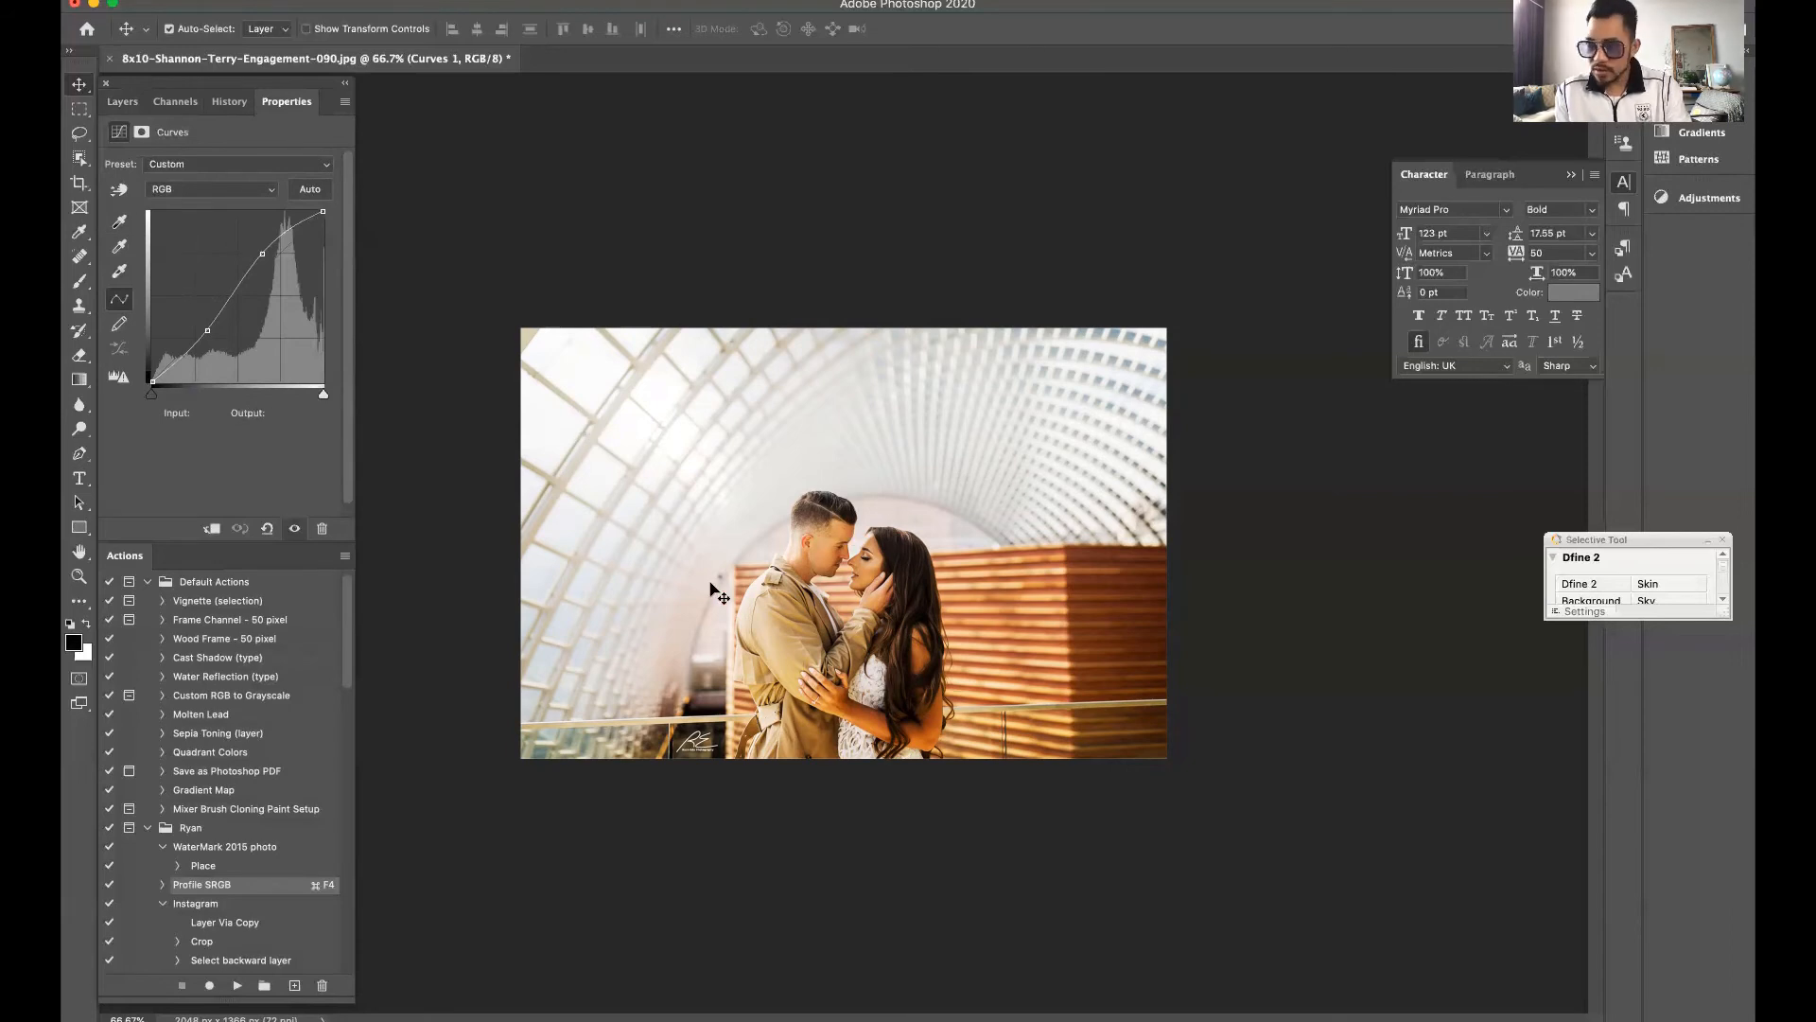
Delete the existing Curves adjustment layer and add a new Curves adjustment layer above the background
click(119, 191)
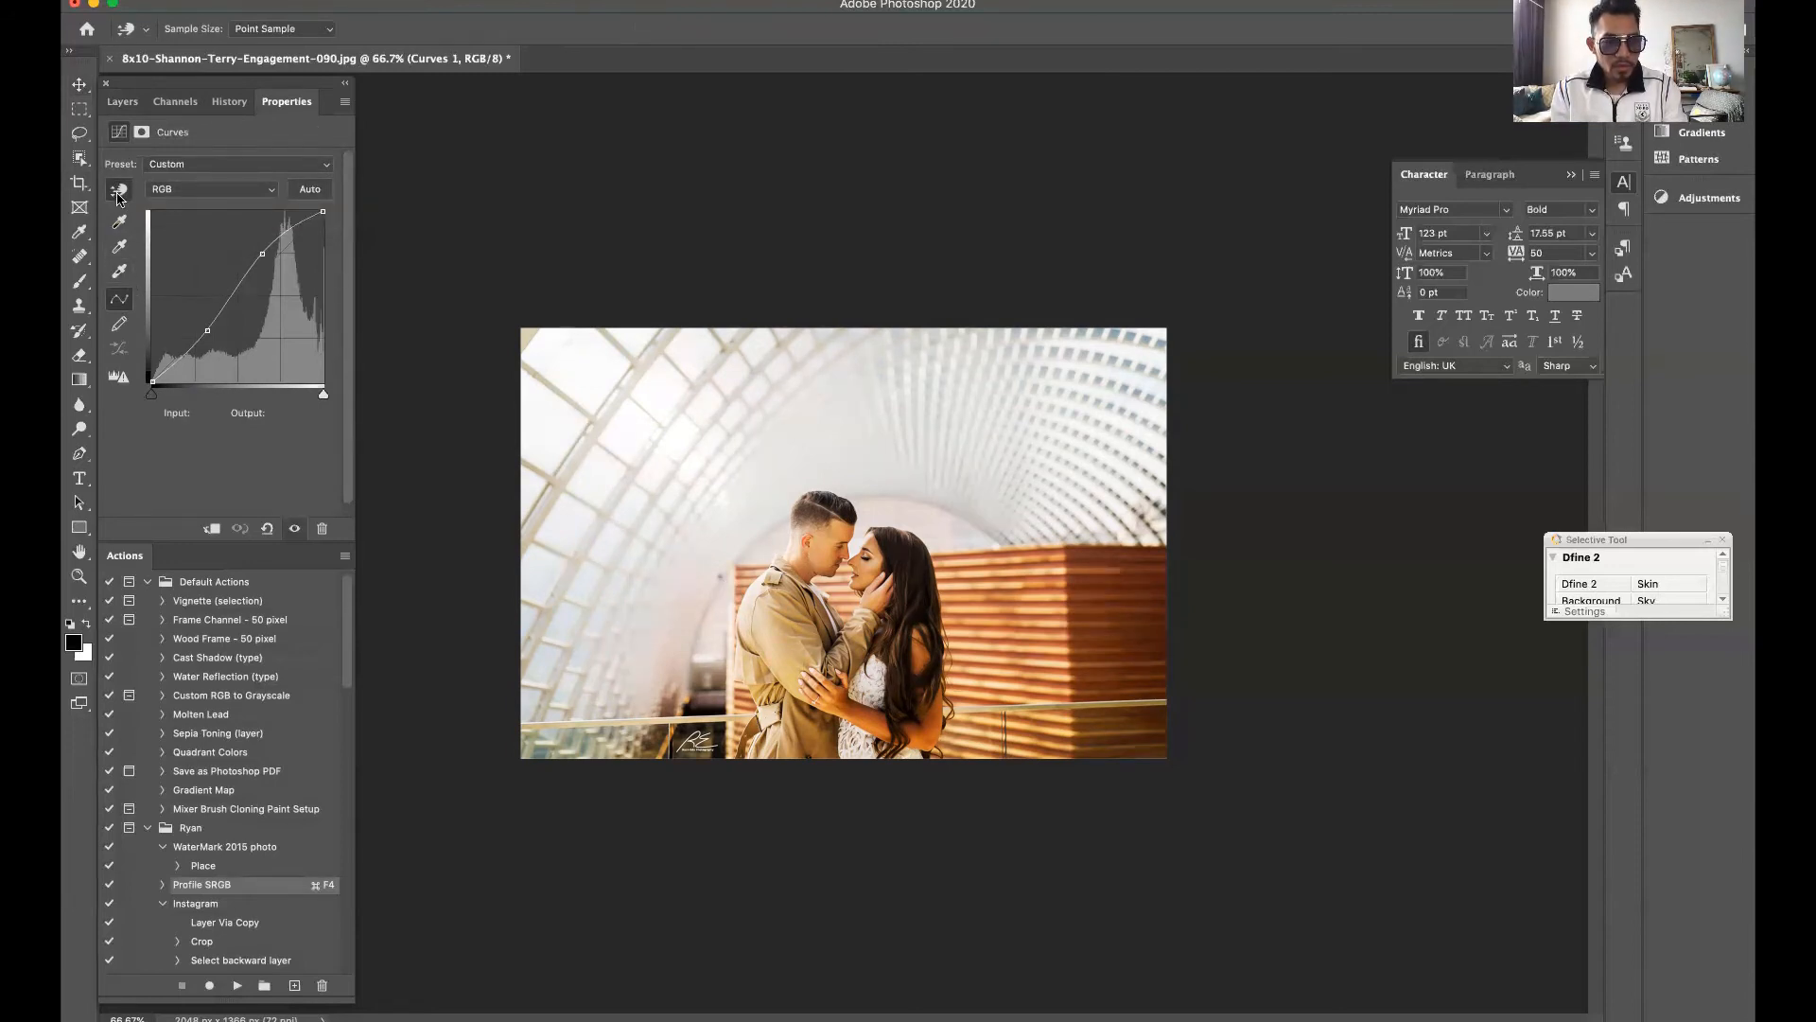
click(124, 104)
drag(248, 222, 321, 530)
click(248, 529)
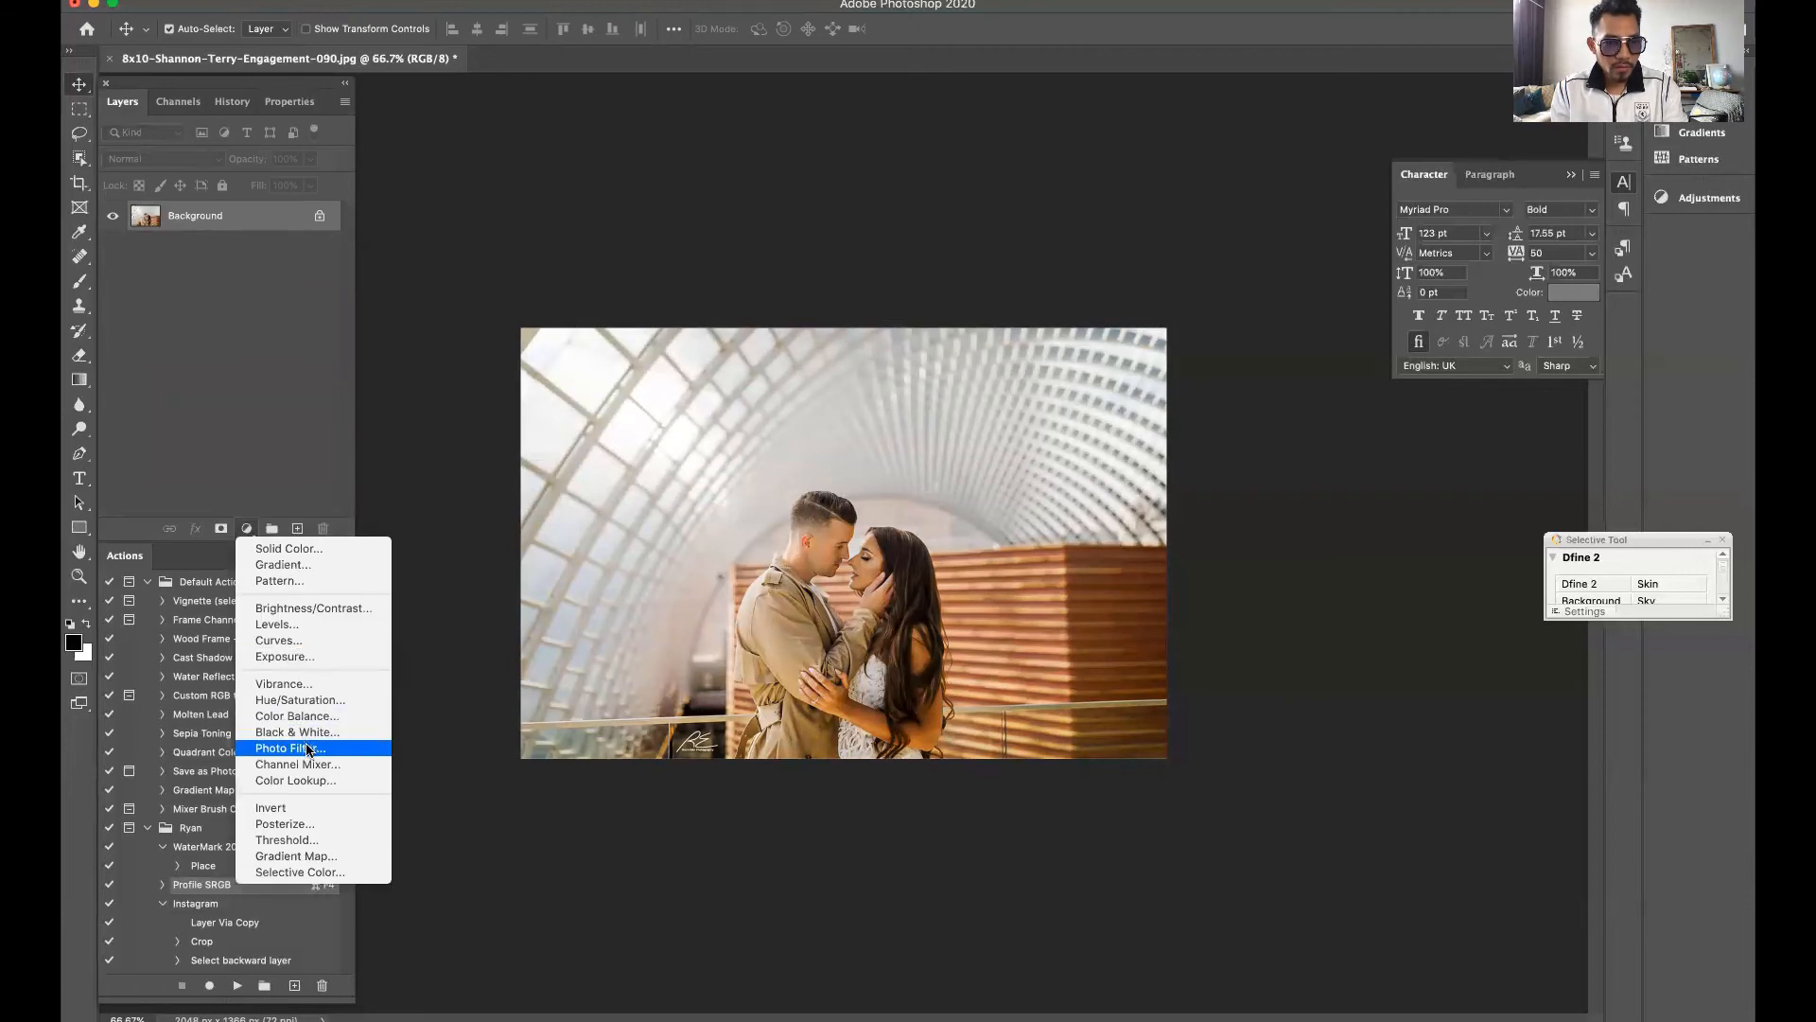
click(280, 640)
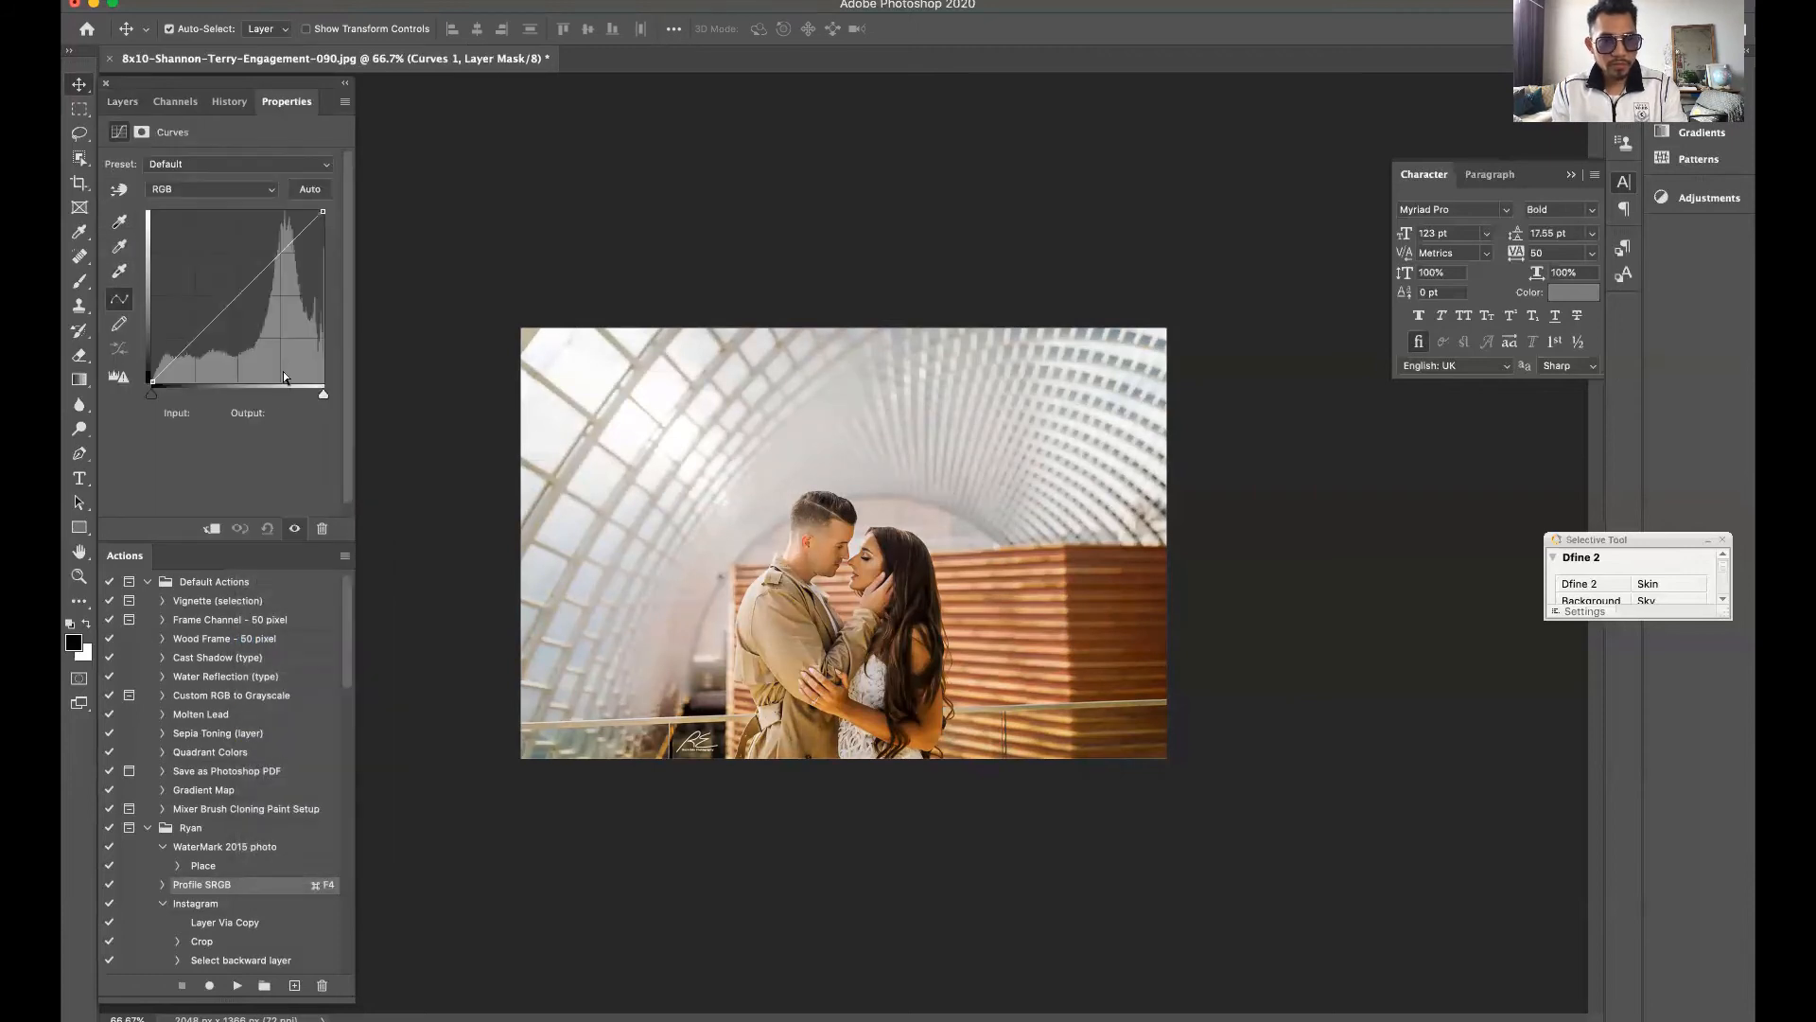
Darken the photo with the Curves on-image adjustment tool on the wooden wall, using a curve point at input 66, output 54
click(119, 191)
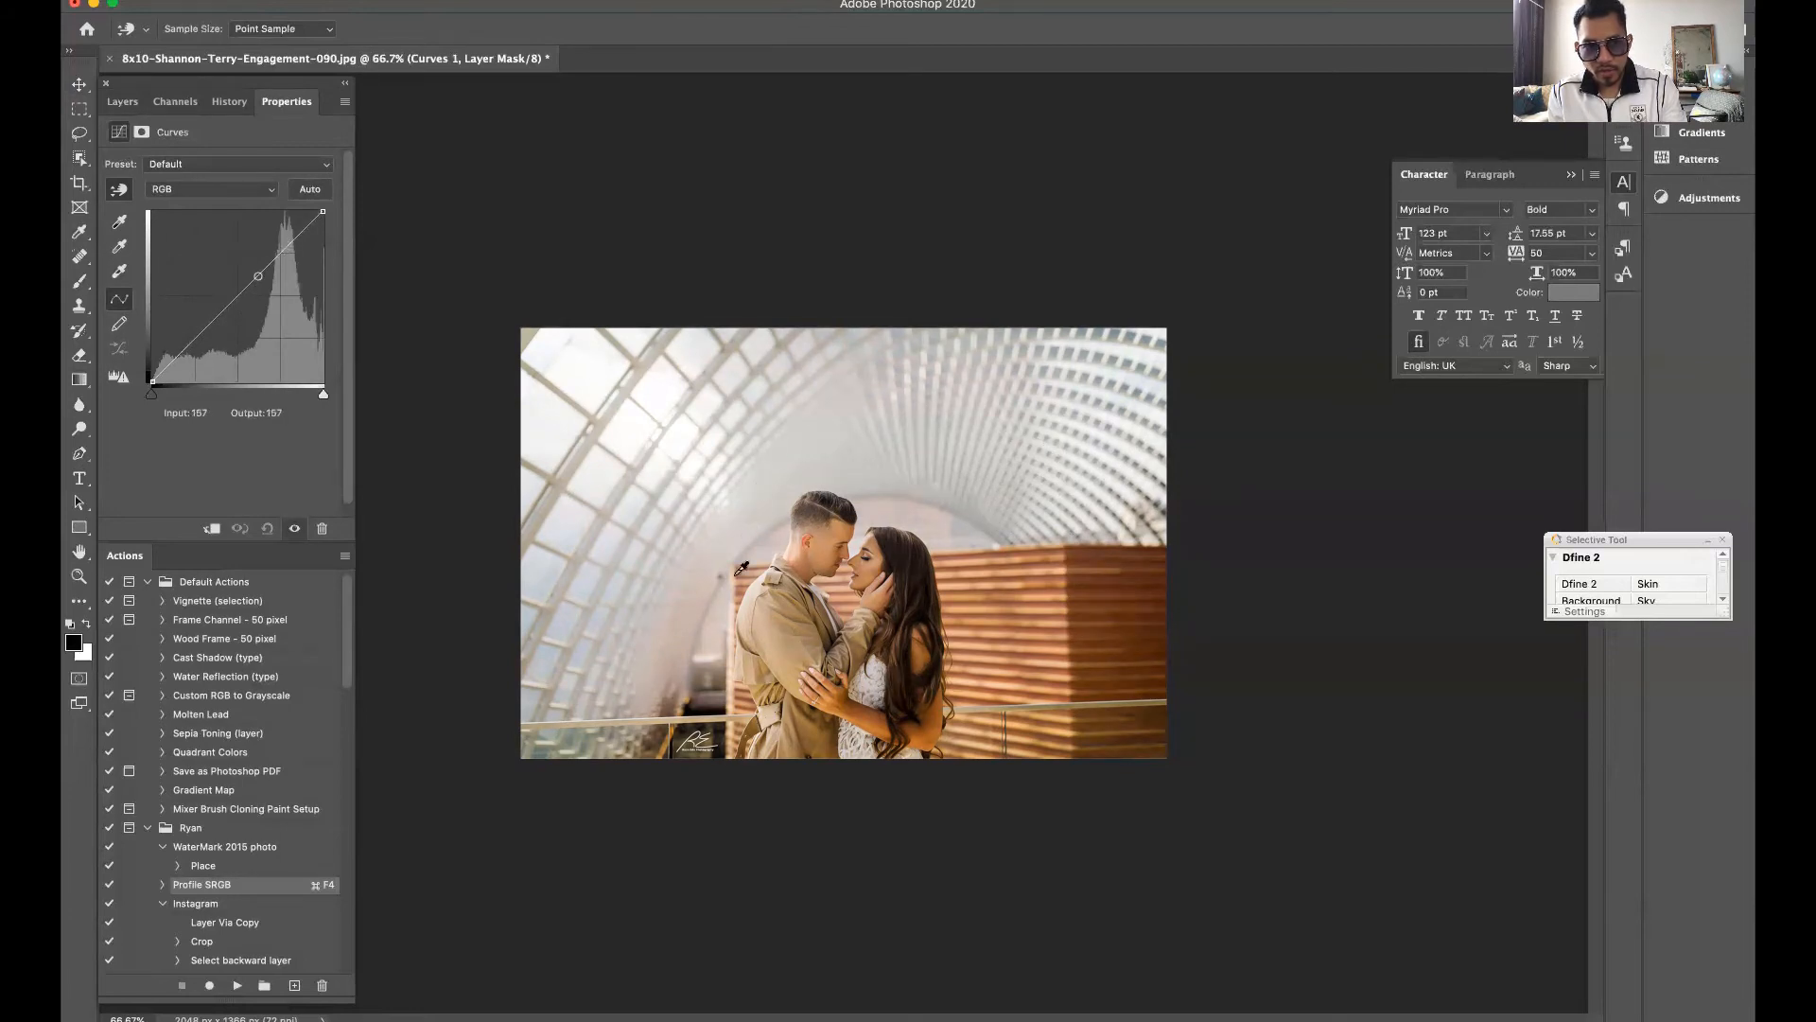
click(1122, 621)
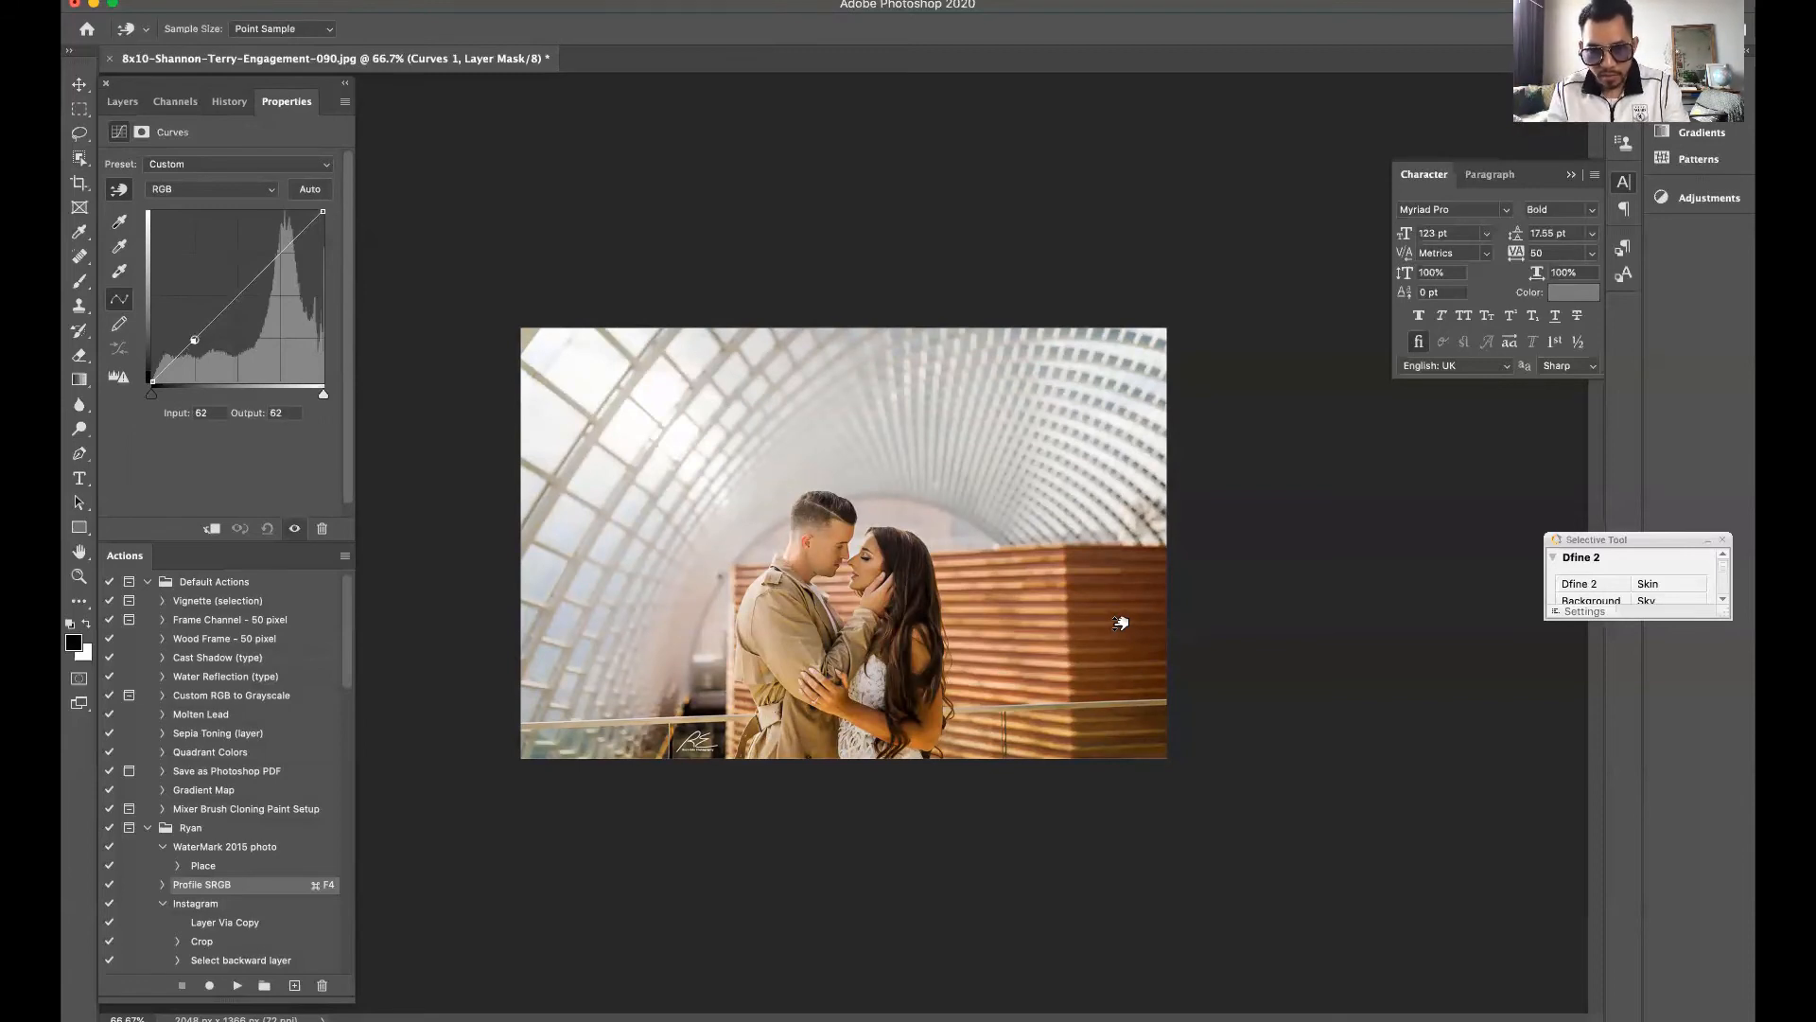
drag(1120, 623, 1117, 607)
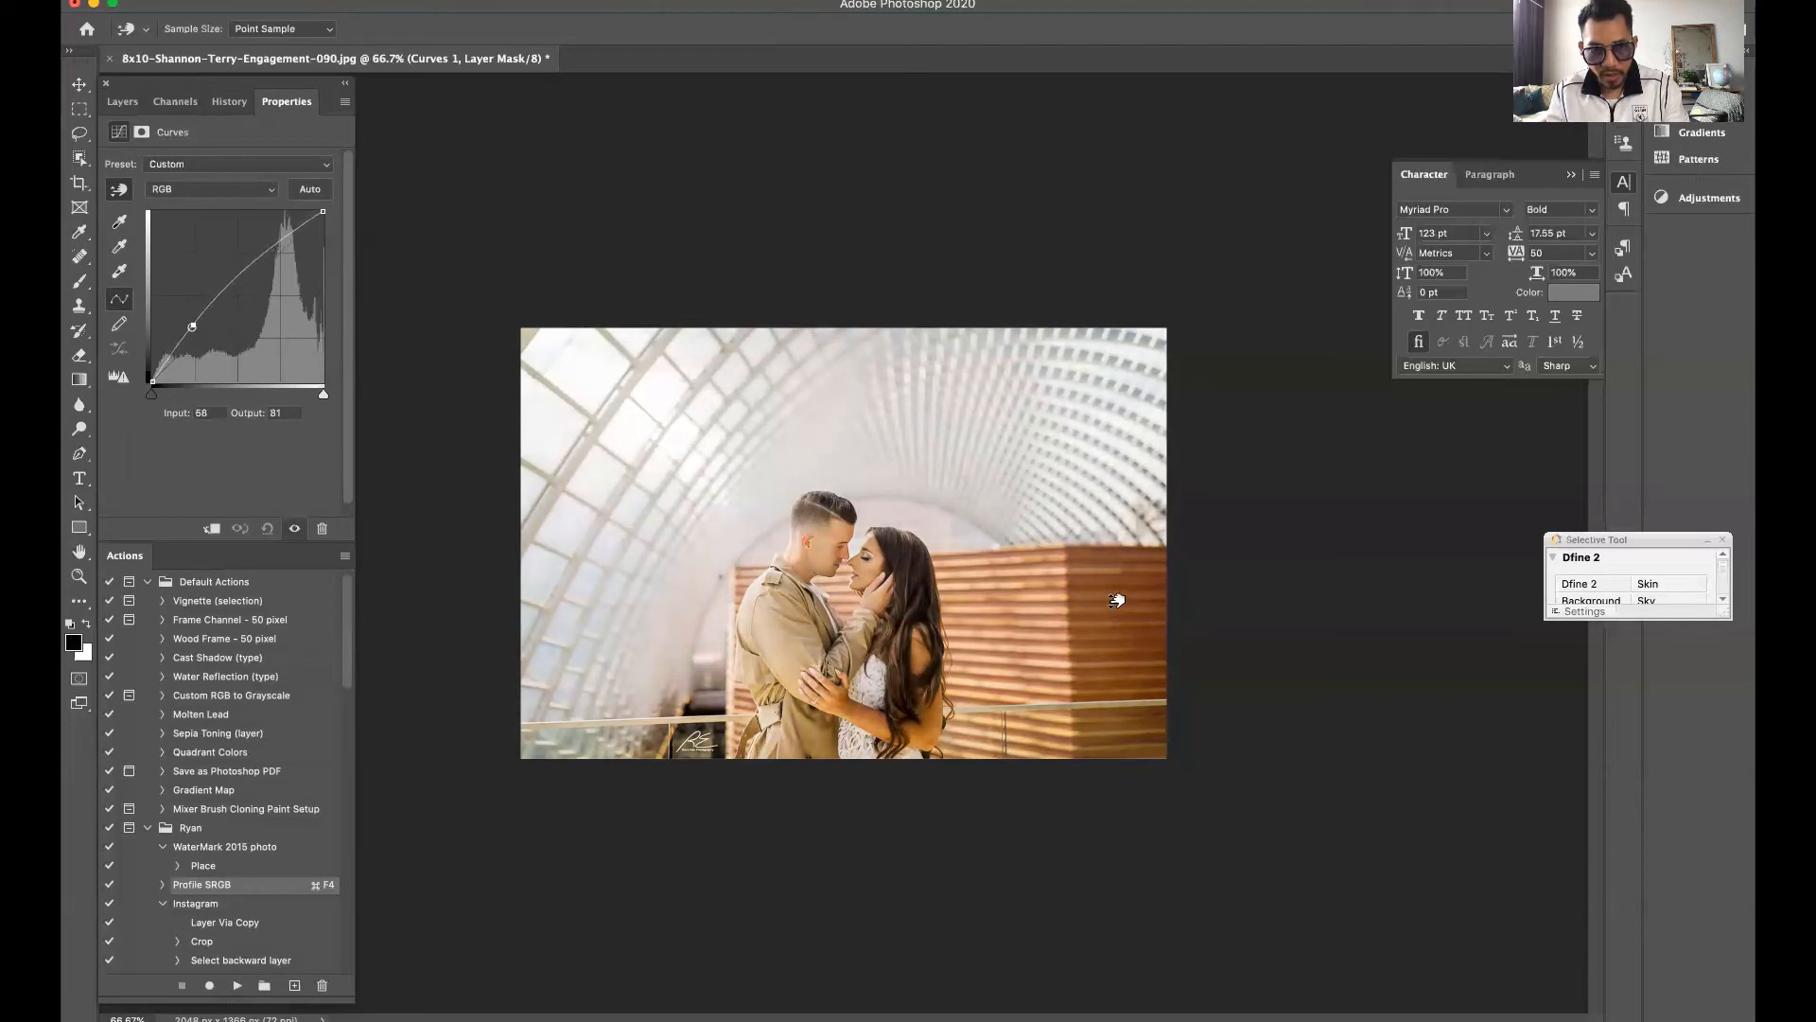
mouse_move(1116, 604)
mouse_down()
mouse_move(1133, 651)
mouse_move(1102, 610)
mouse_up()
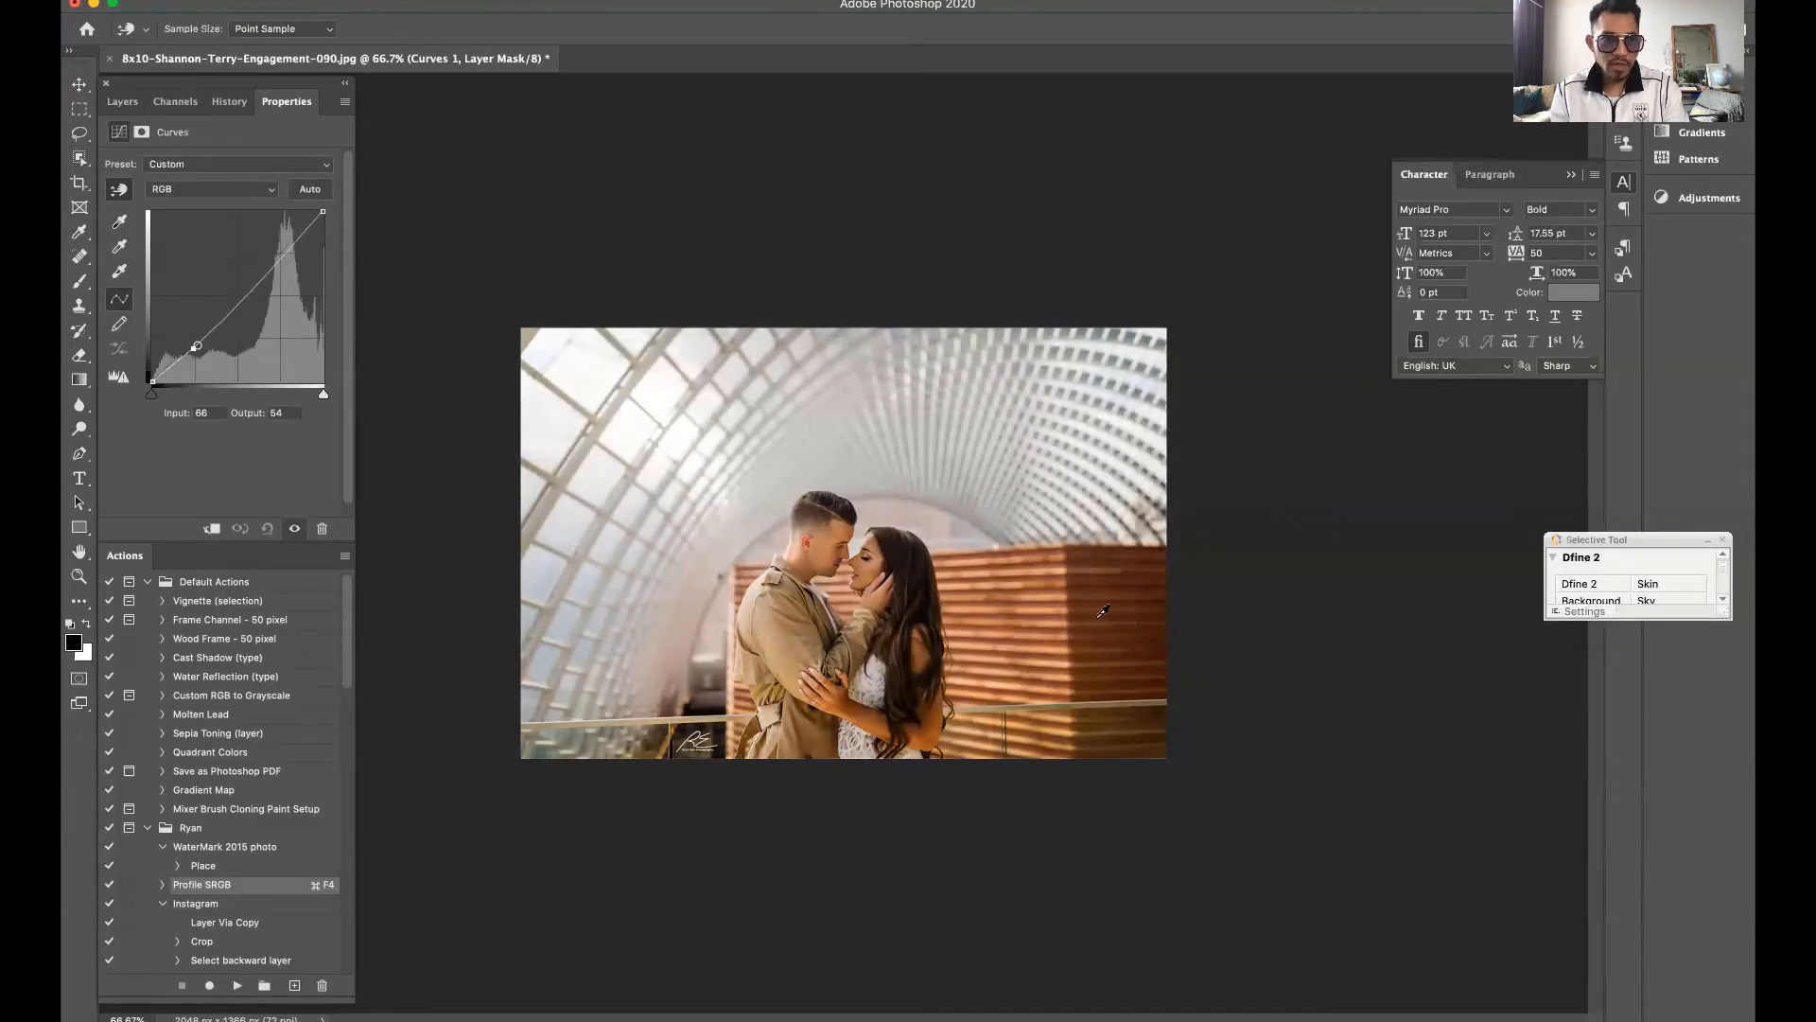
Choose the Brush tool for painting on the Curves layer mask and raise its flow to 99%
click(126, 104)
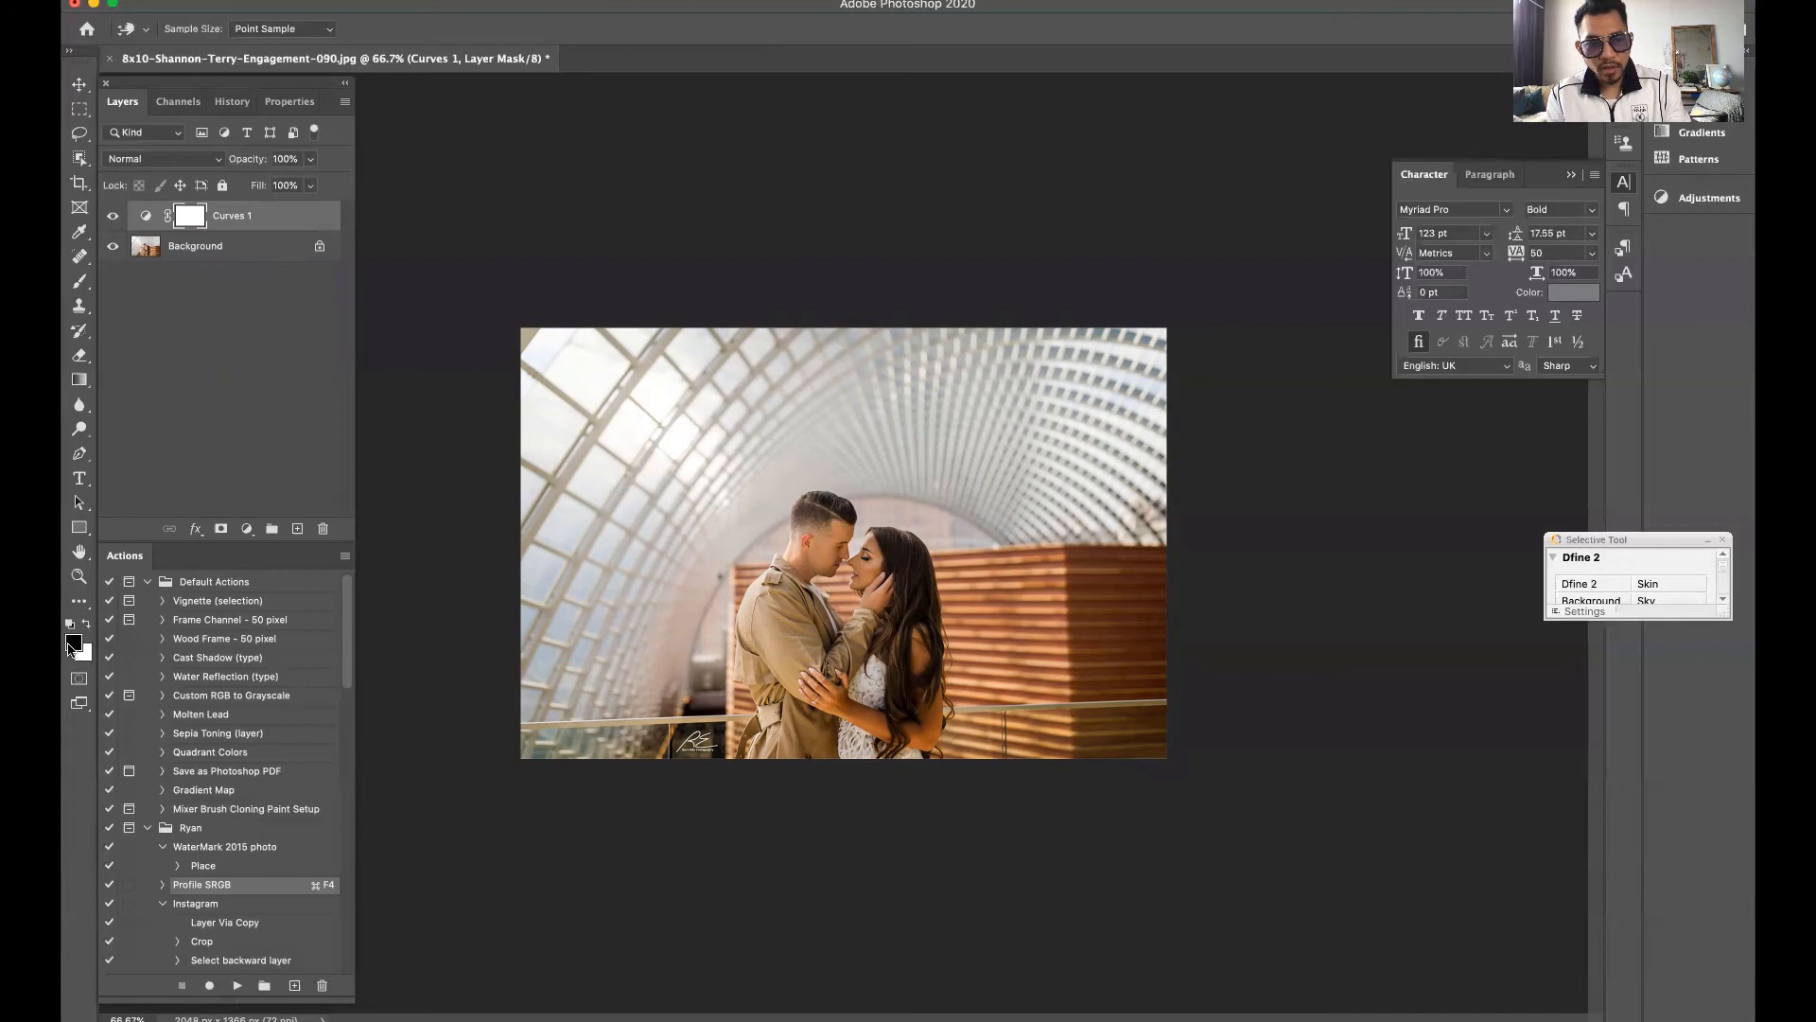
key(b)
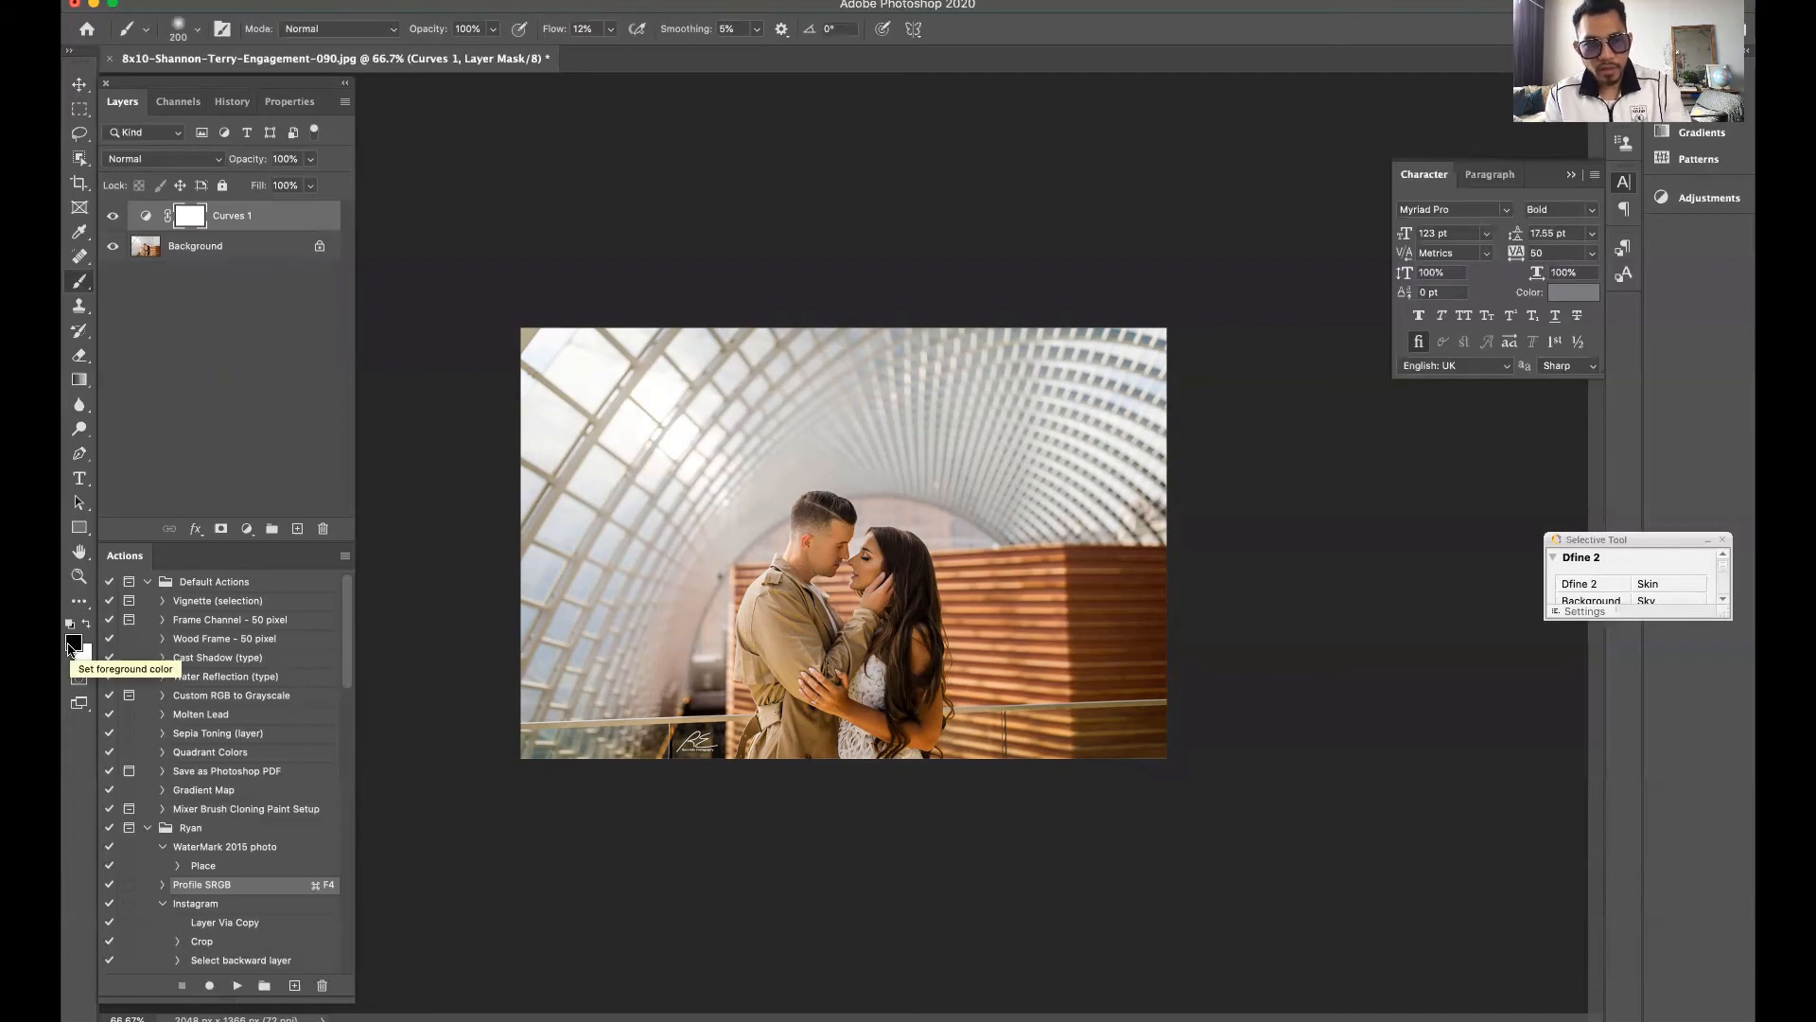
right_click(81, 288)
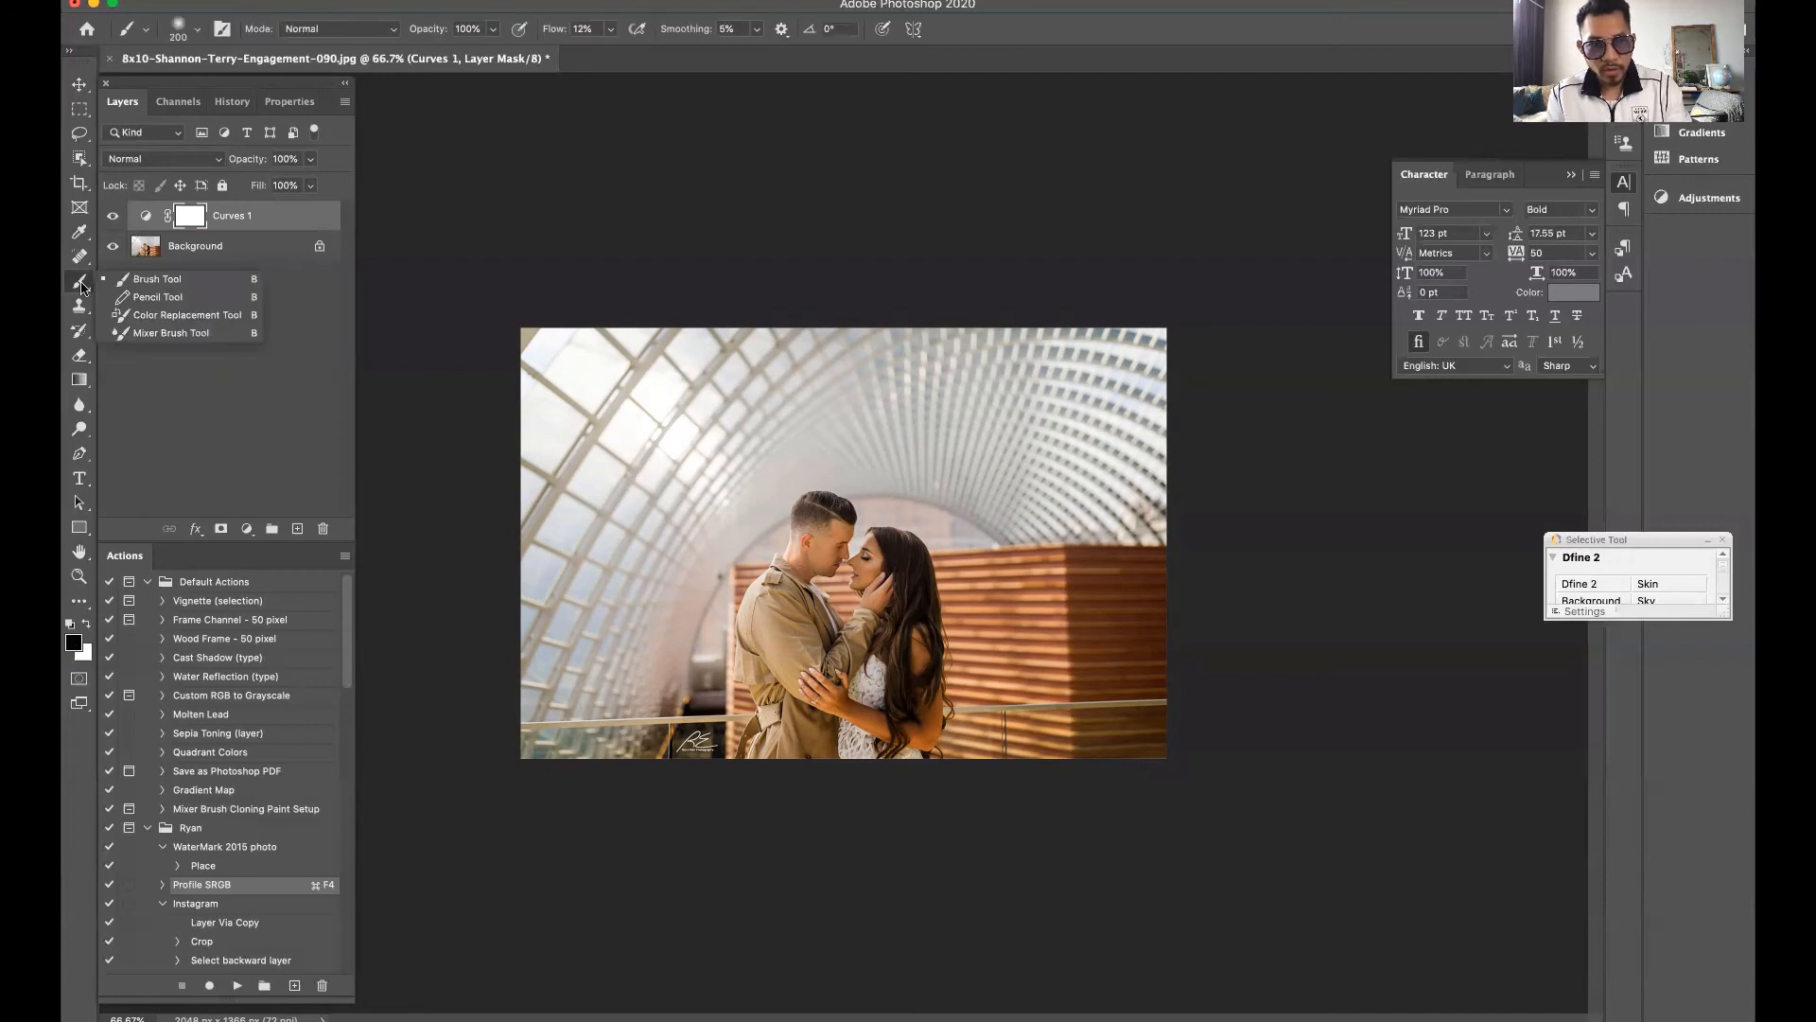
click(82, 287)
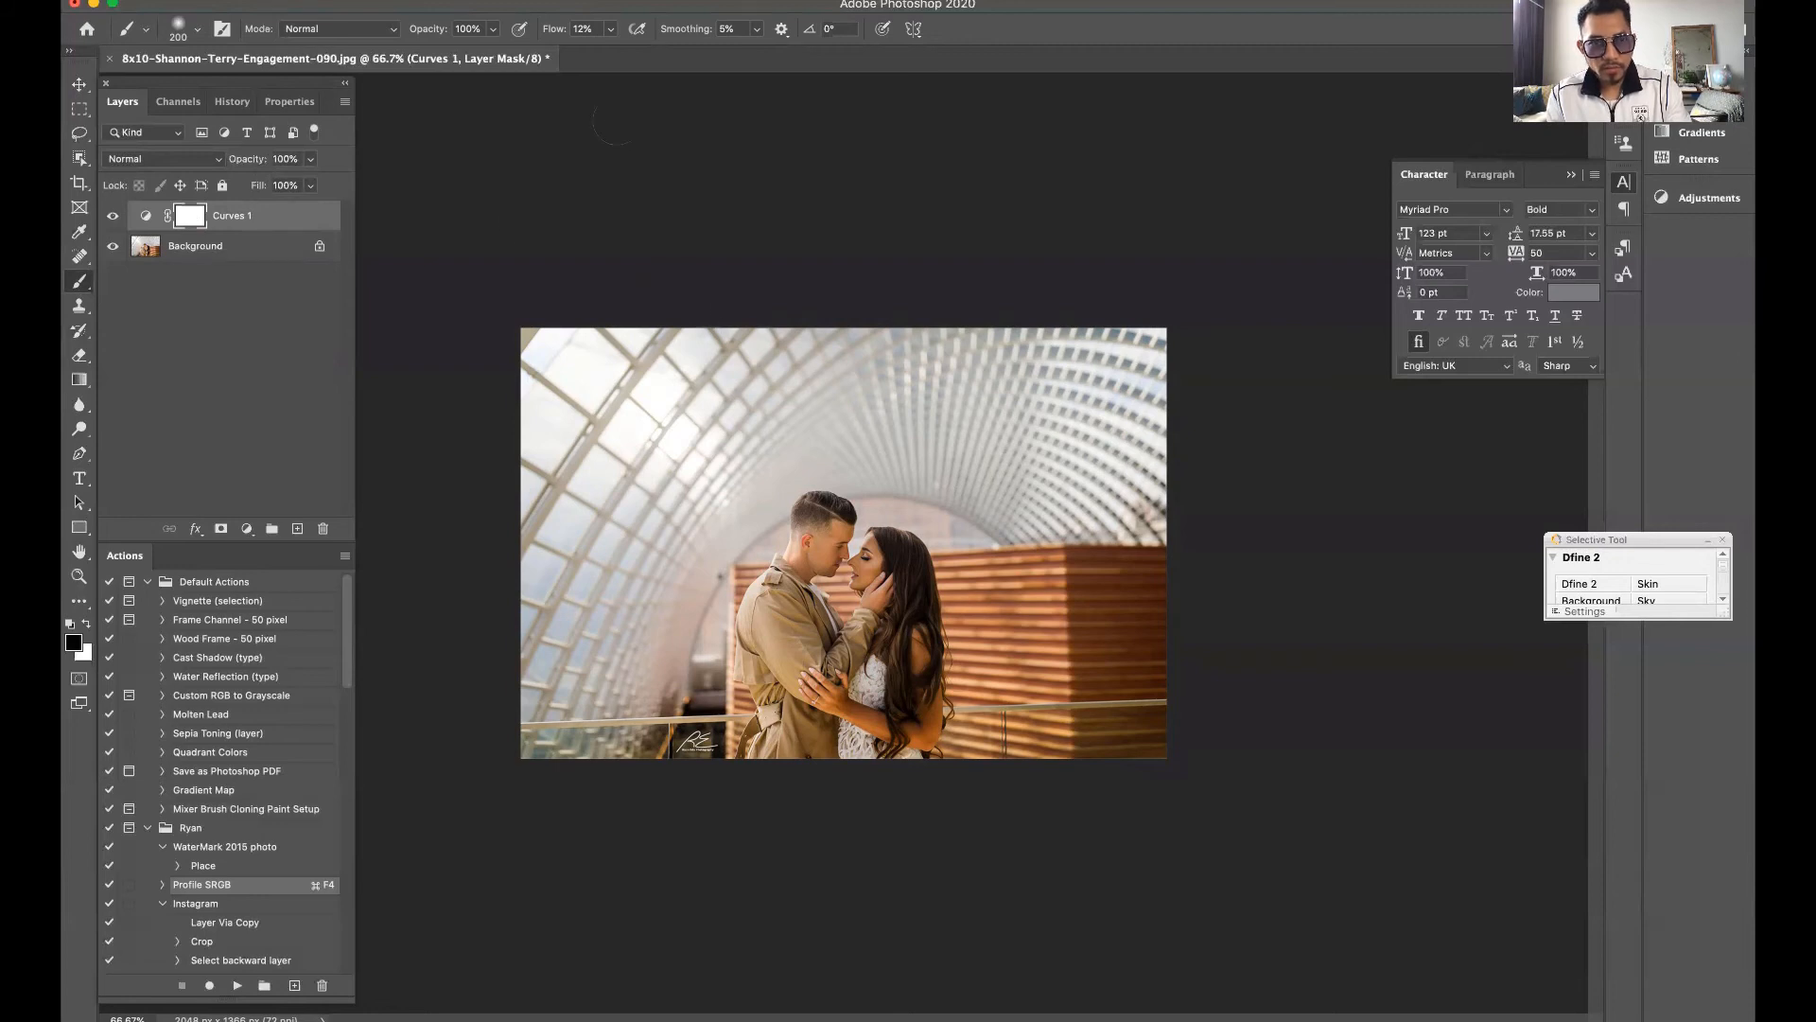
drag(557, 34, 672, 64)
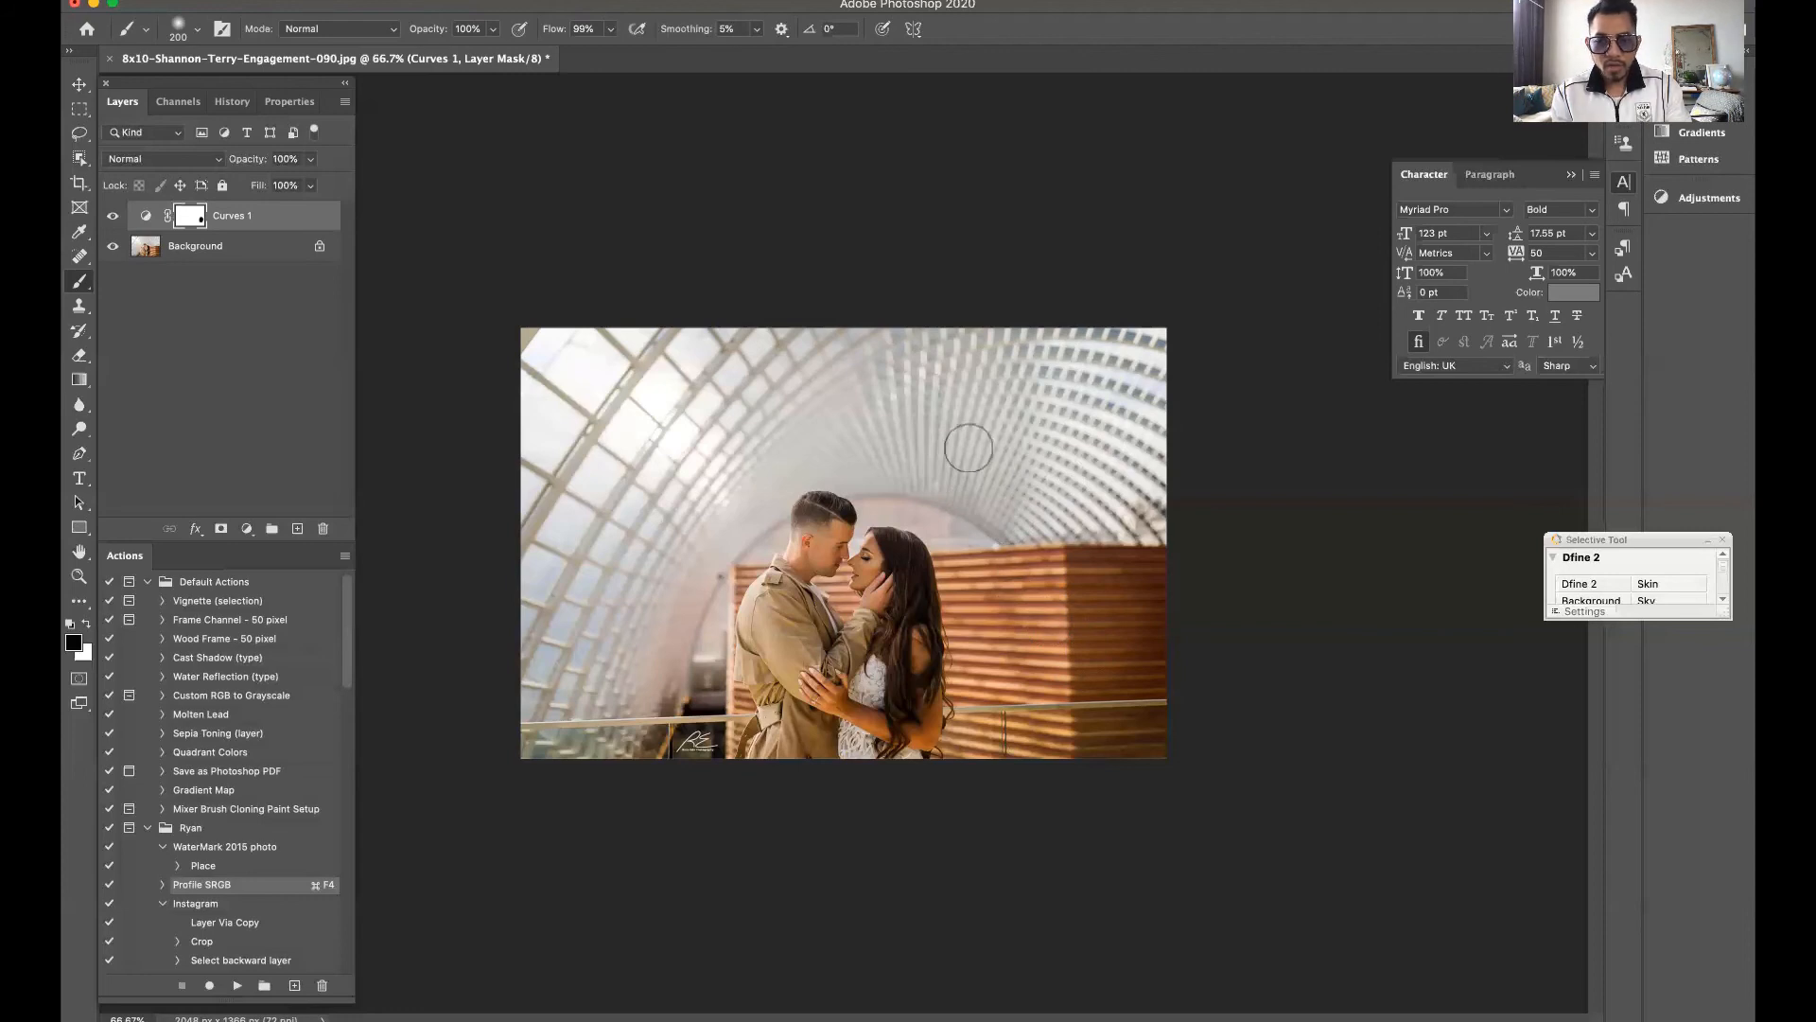
Enlarge the brush to 1200 px and reduce its flow to 13%
key(bracketright)
key(bracketright)
key(bracketright)
key(bracketright)
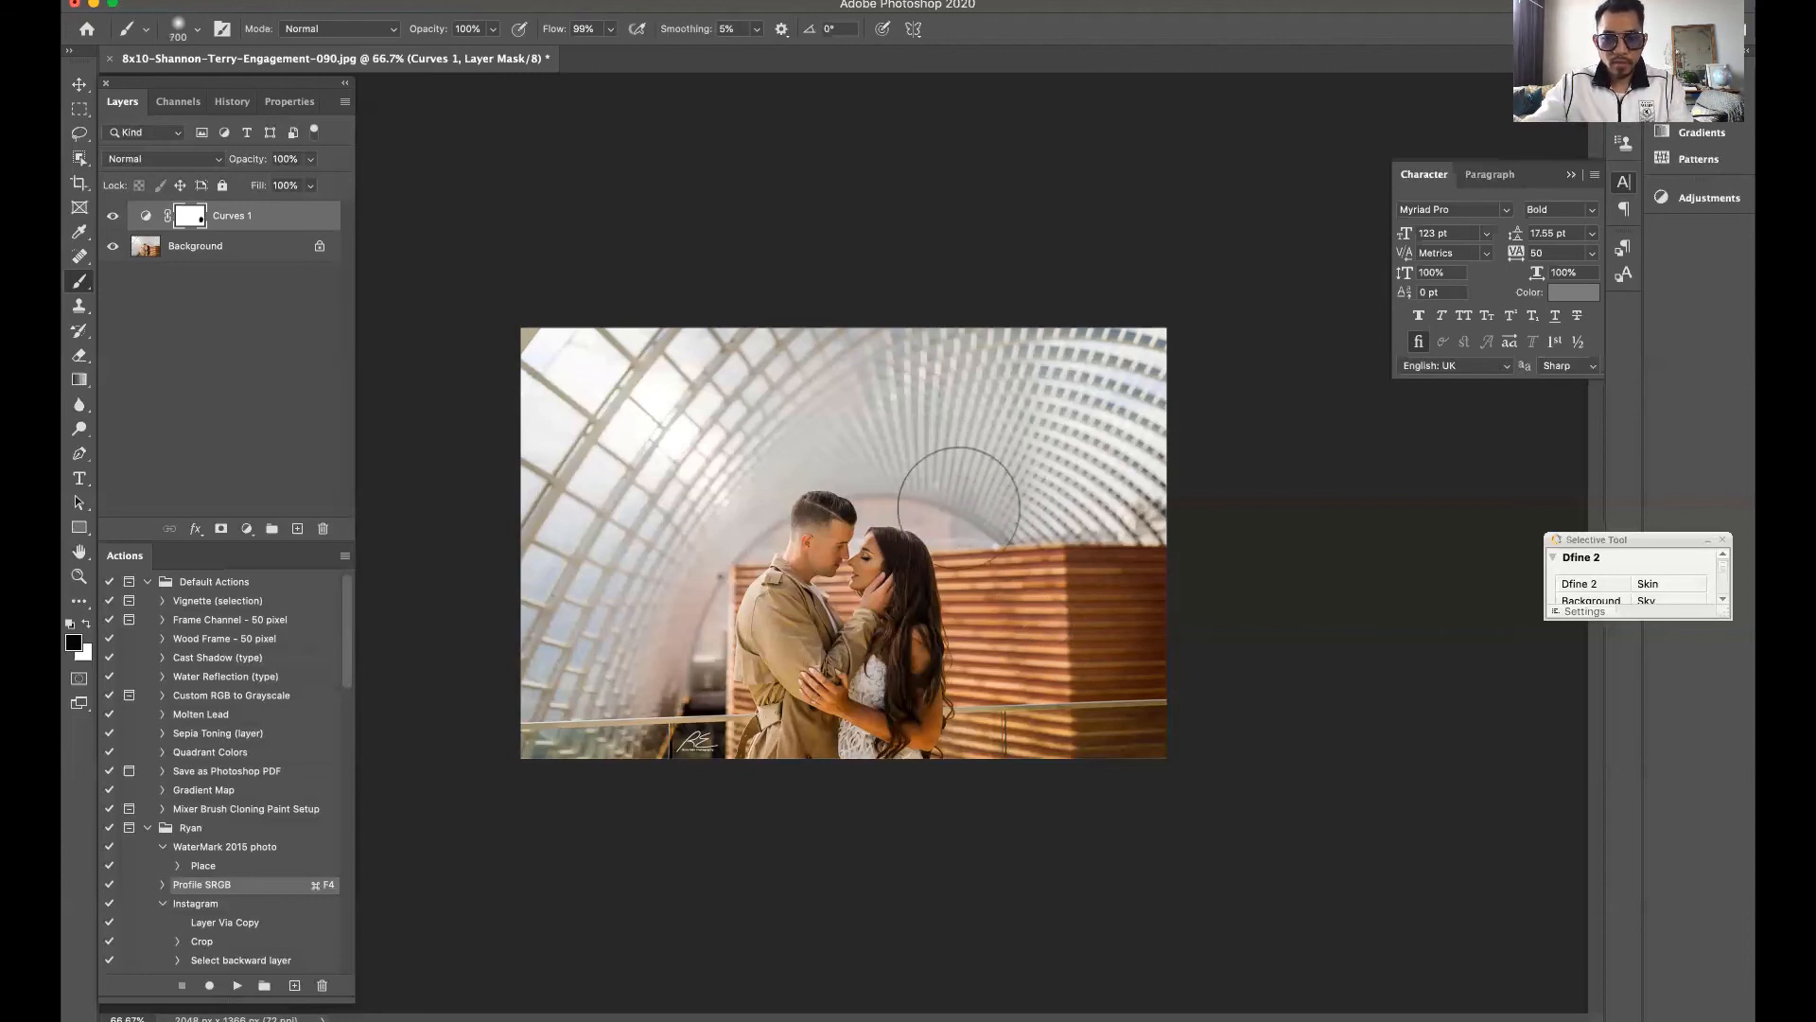
key(bracketright)
key(bracketright)
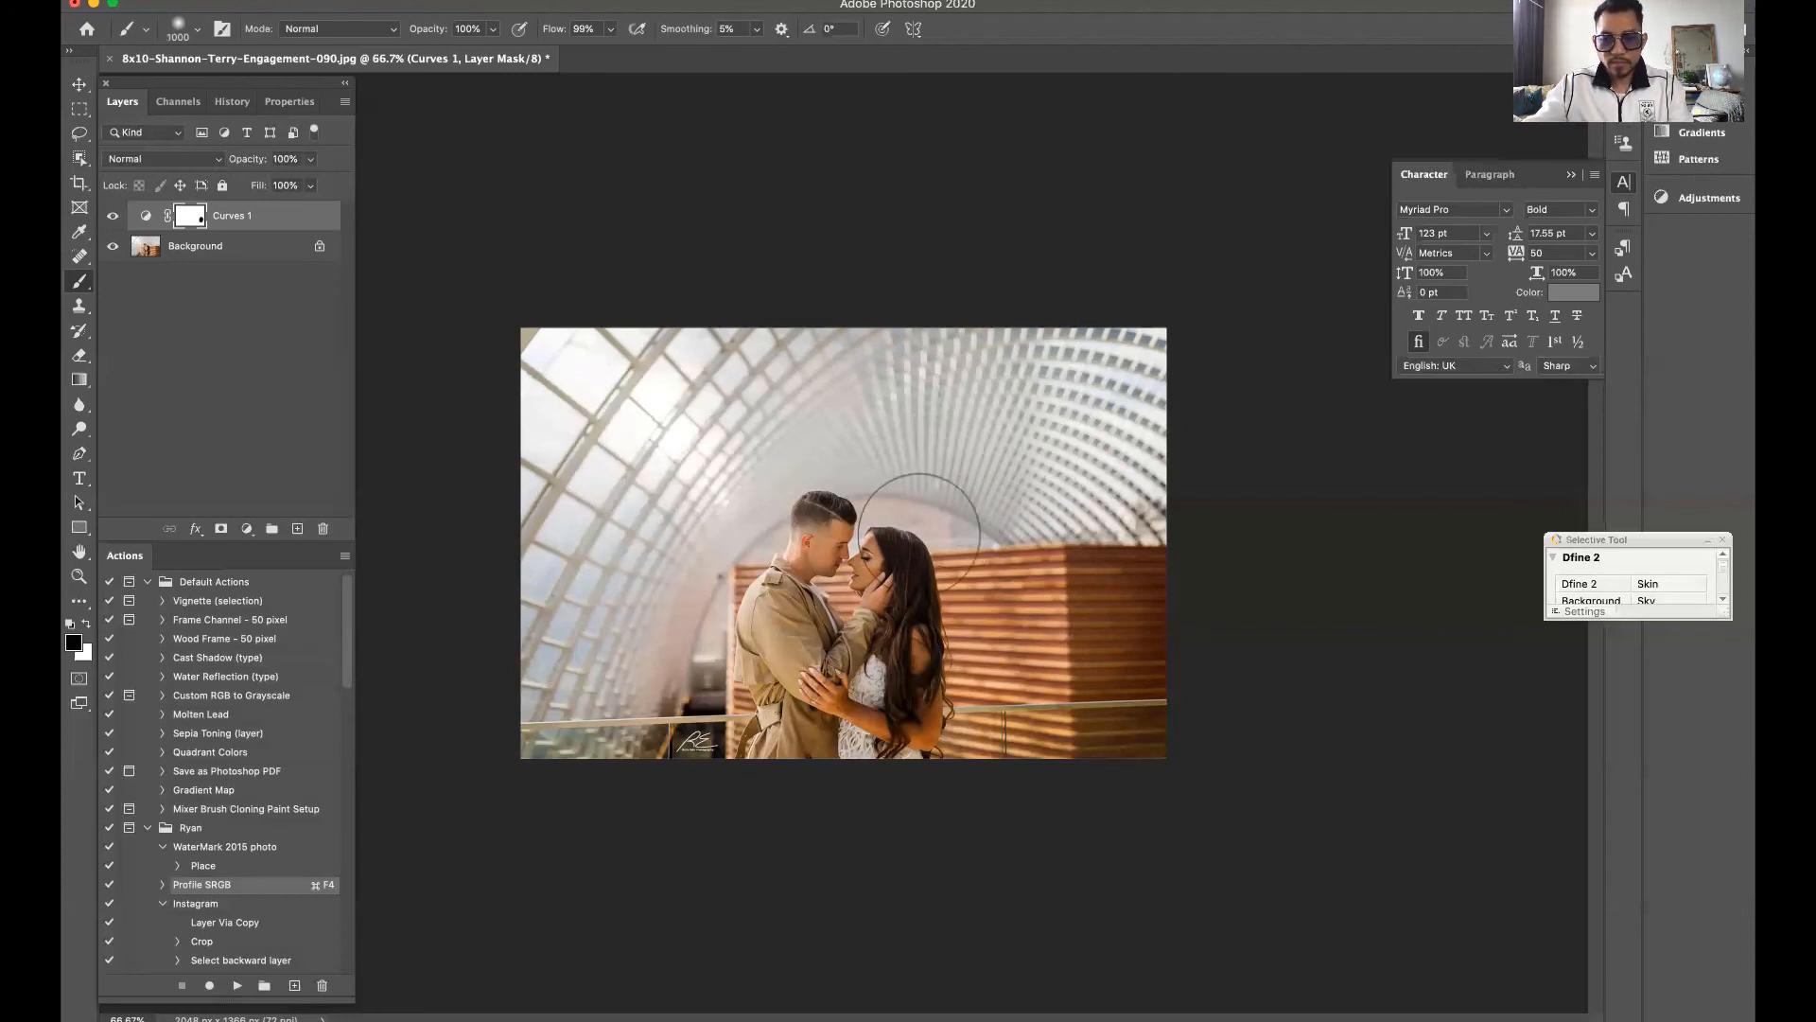
key(bracketright)
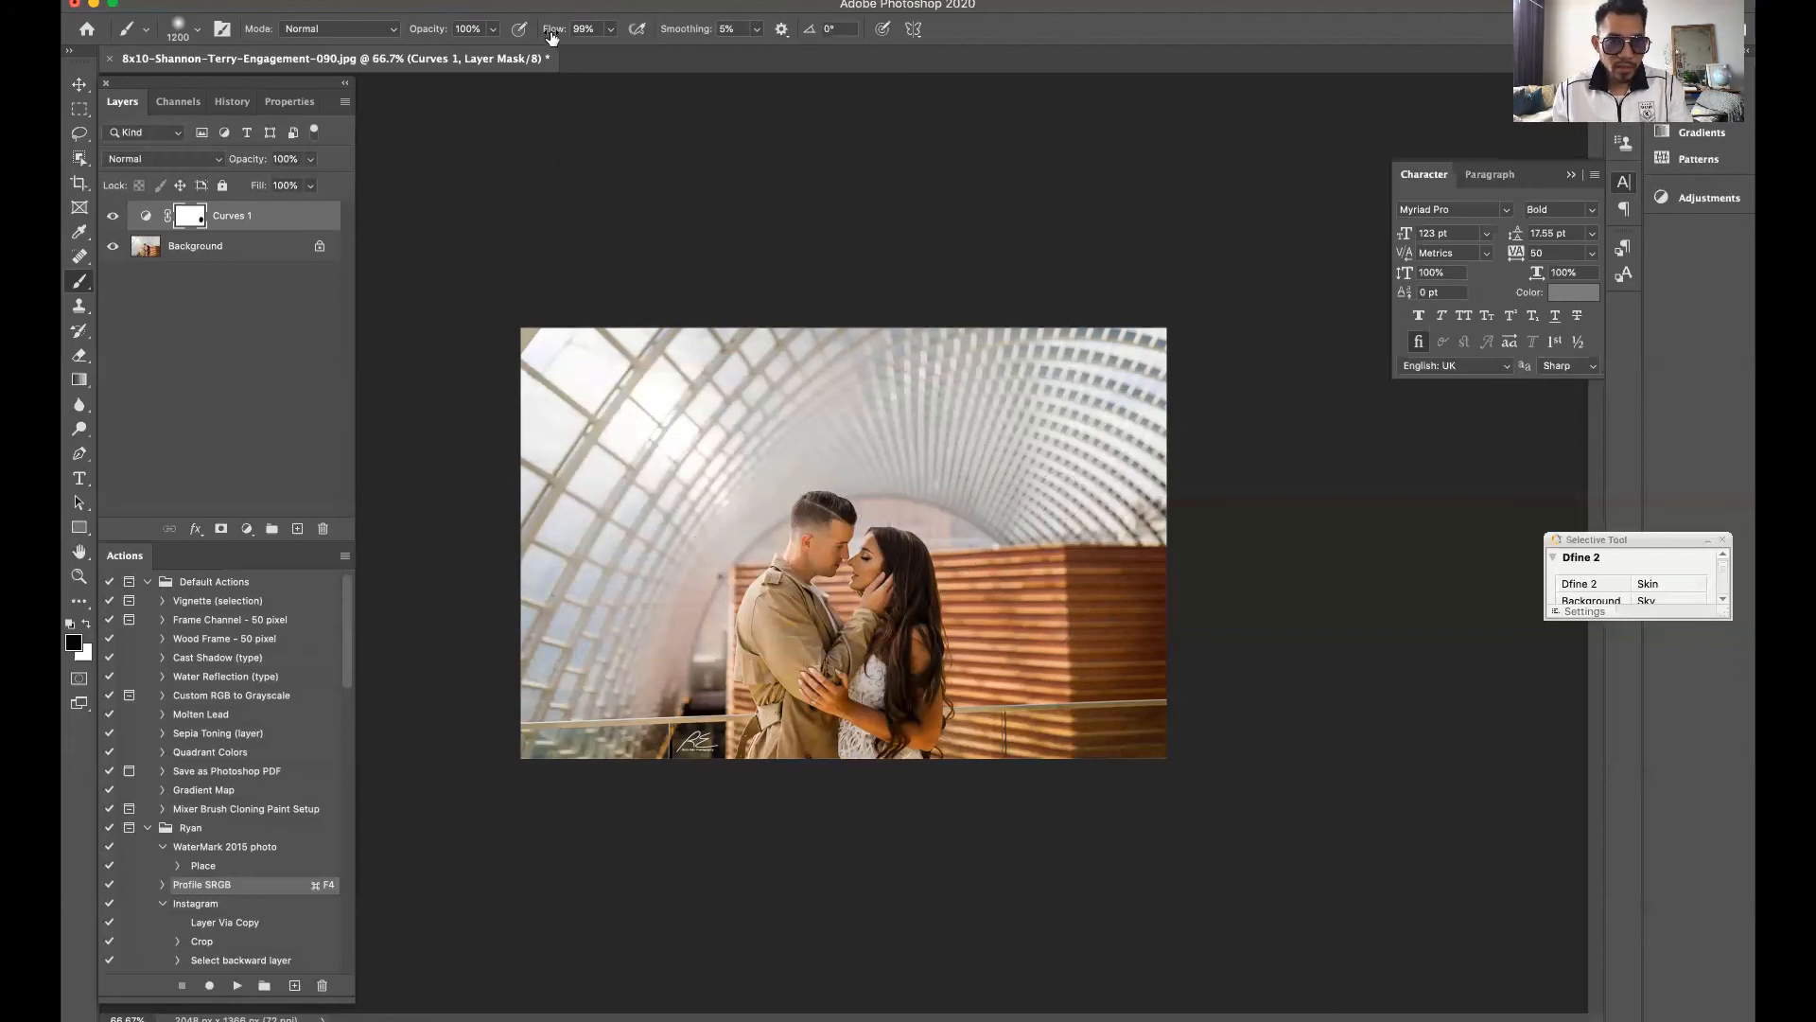
mouse_move(551, 38)
mouse_down()
mouse_move(490, 36)
mouse_move(564, 51)
mouse_move(492, 38)
mouse_move(547, 36)
mouse_up()
key(Return)
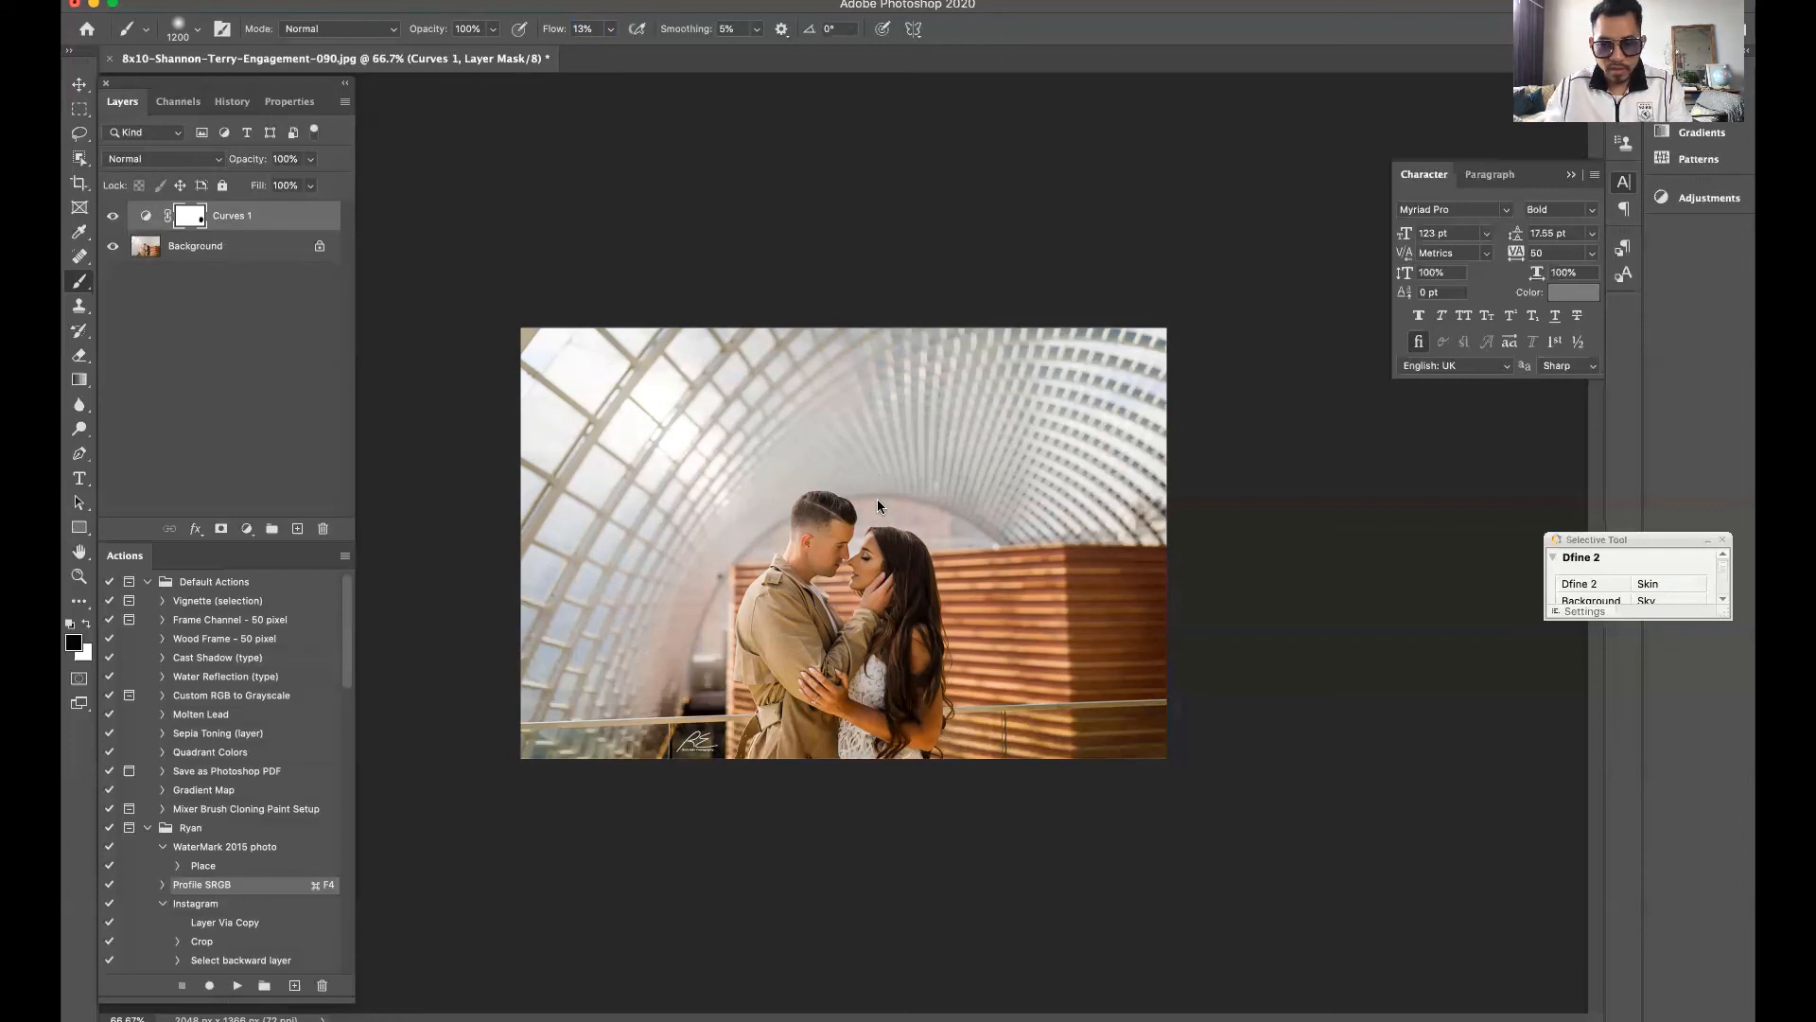
Paint black over the couple on the Curves layer mask with a smaller brush at 13% flow, and lower the flow to 6%
key(bracketleft)
key(bracketleft)
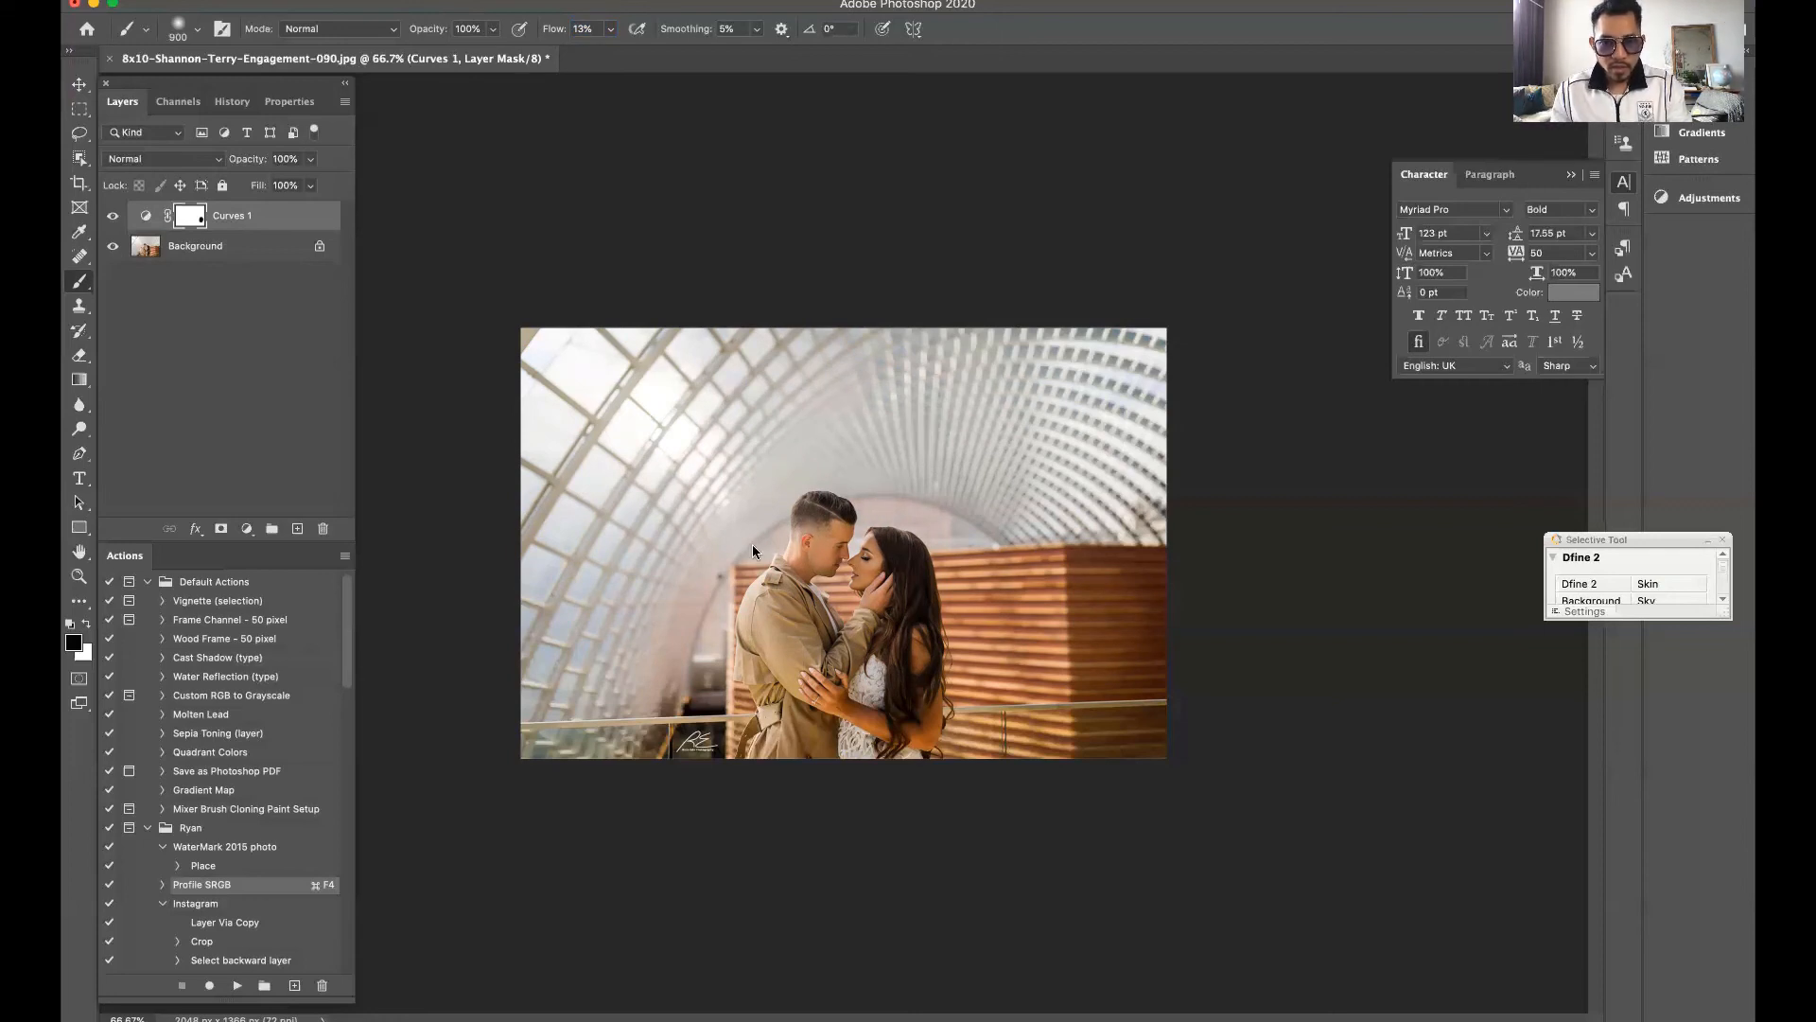
drag(844, 555, 853, 594)
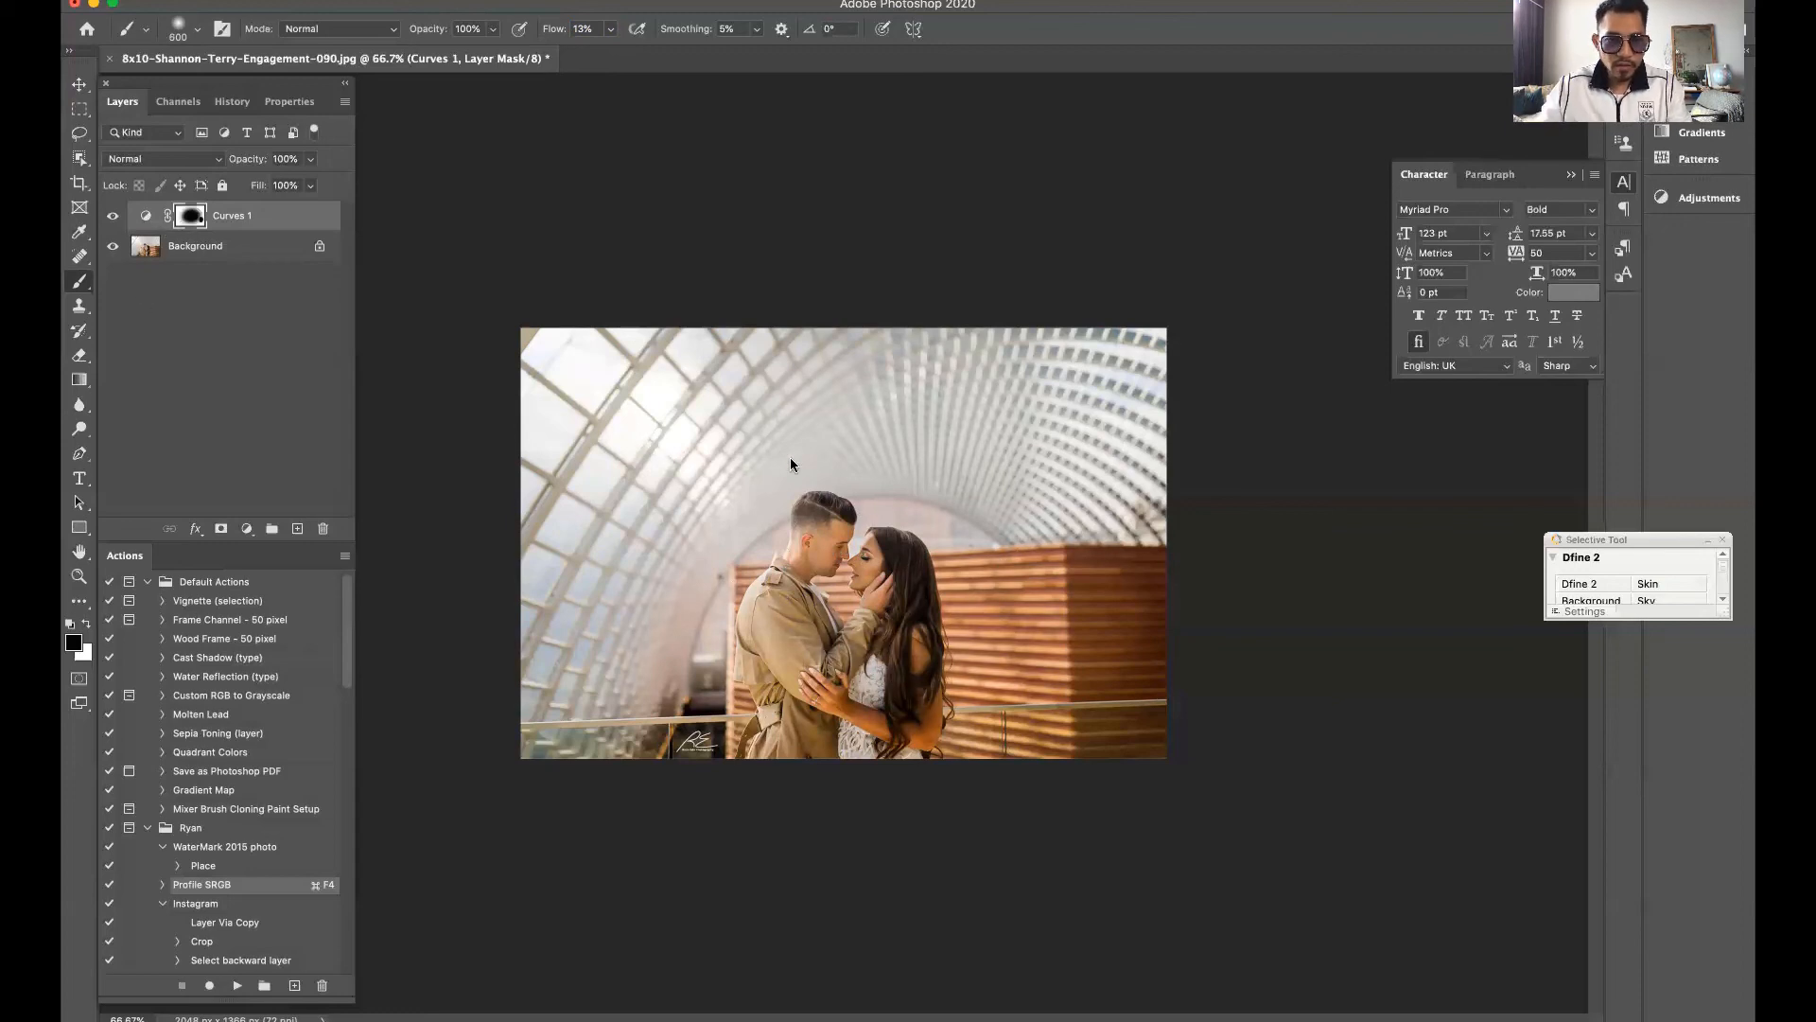
drag(559, 31, 554, 35)
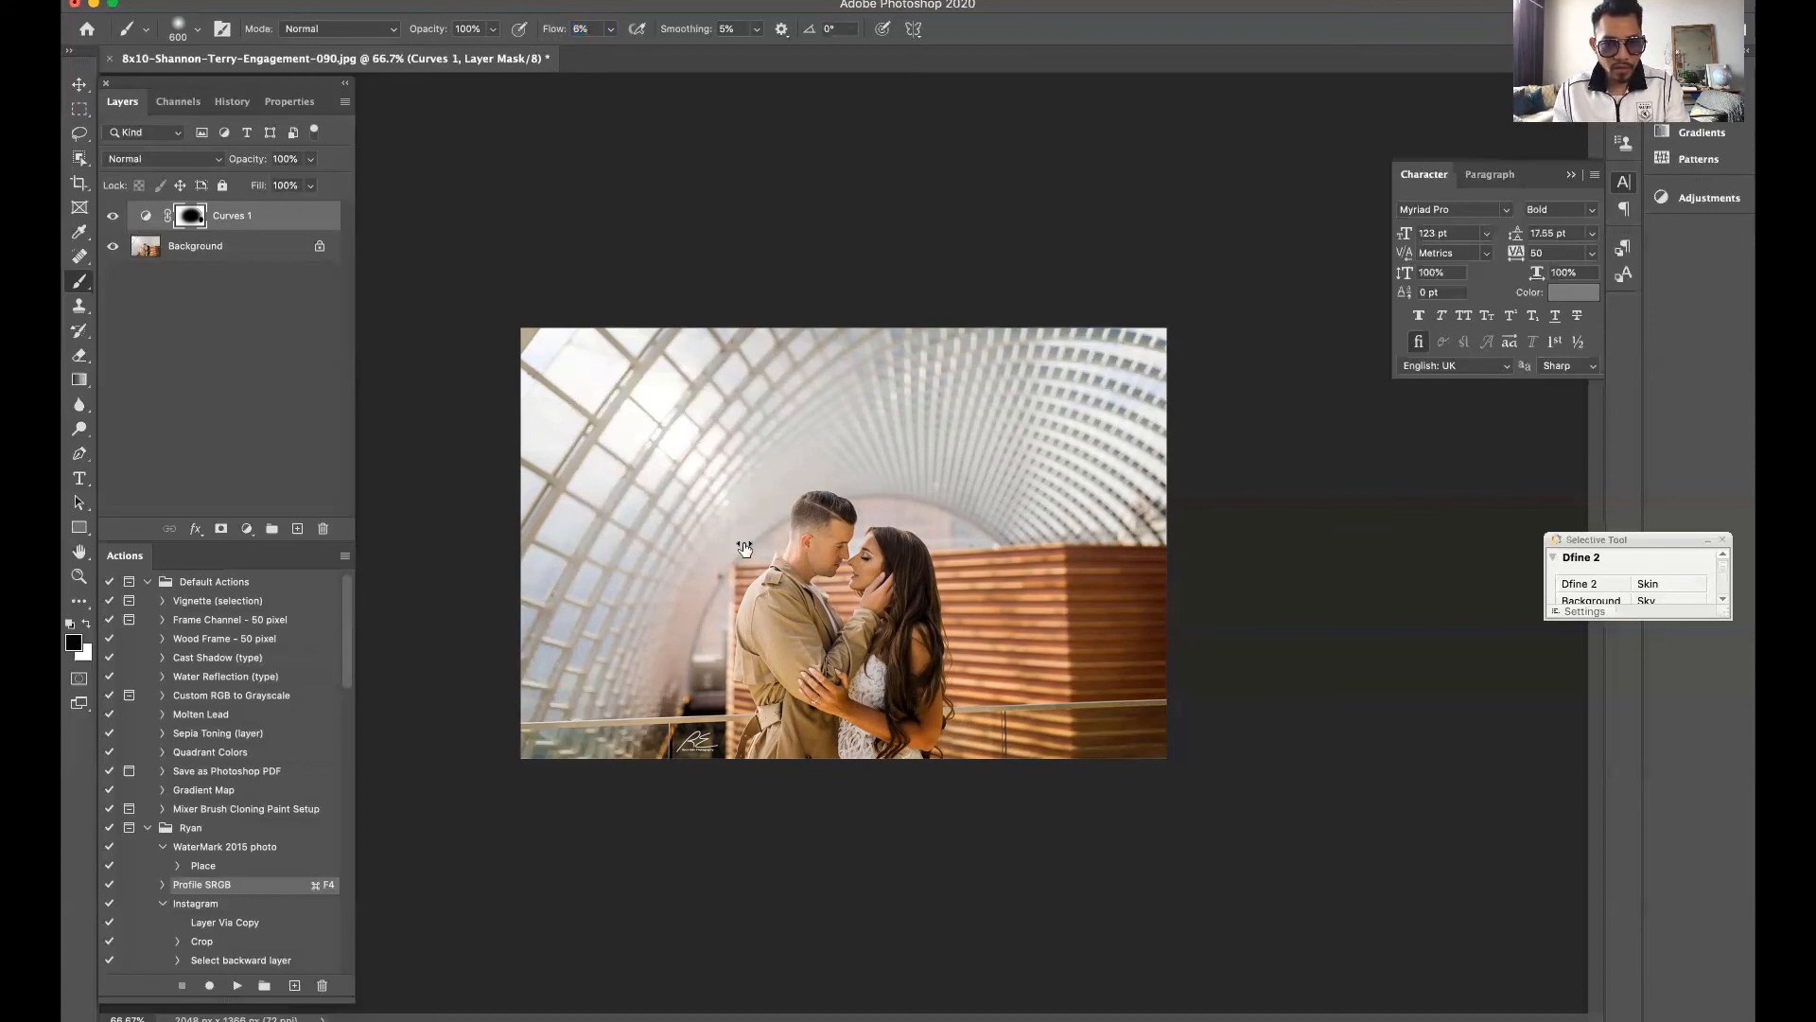
Toggle the masked Curves layer's visibility repeatedly to compare the photo with and without the darkened surroundings
click(114, 217)
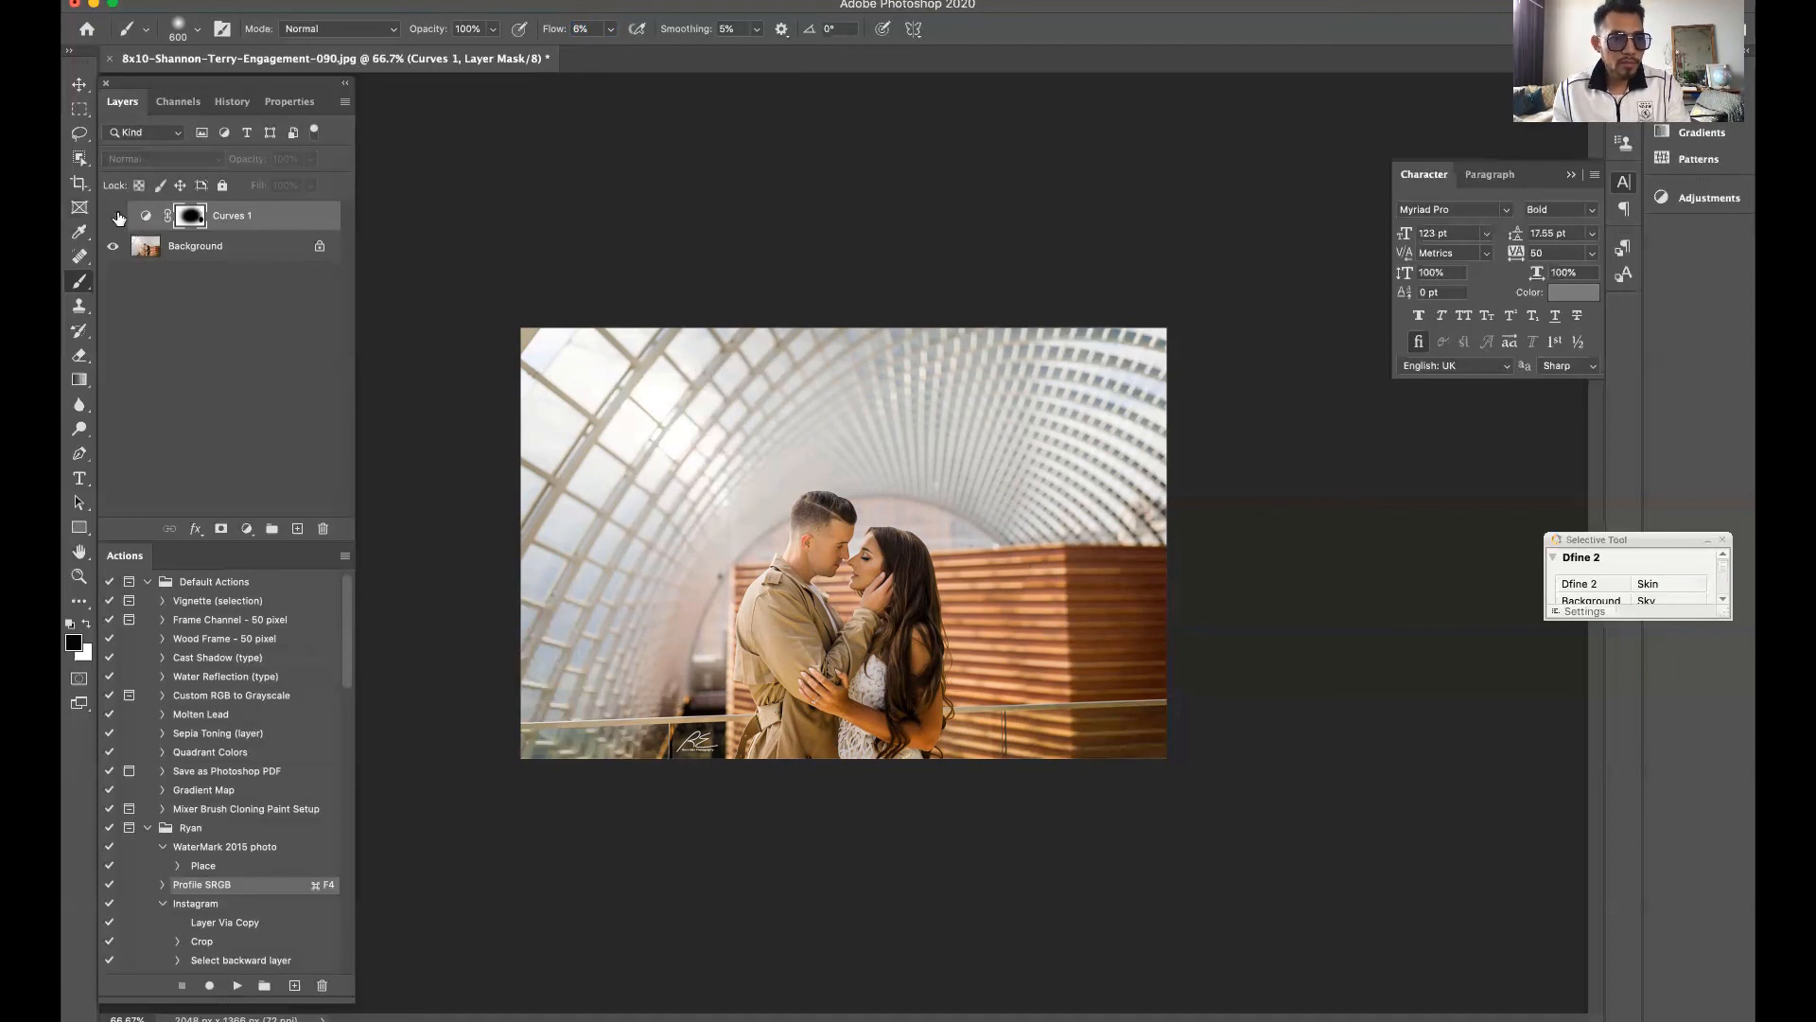
click(114, 216)
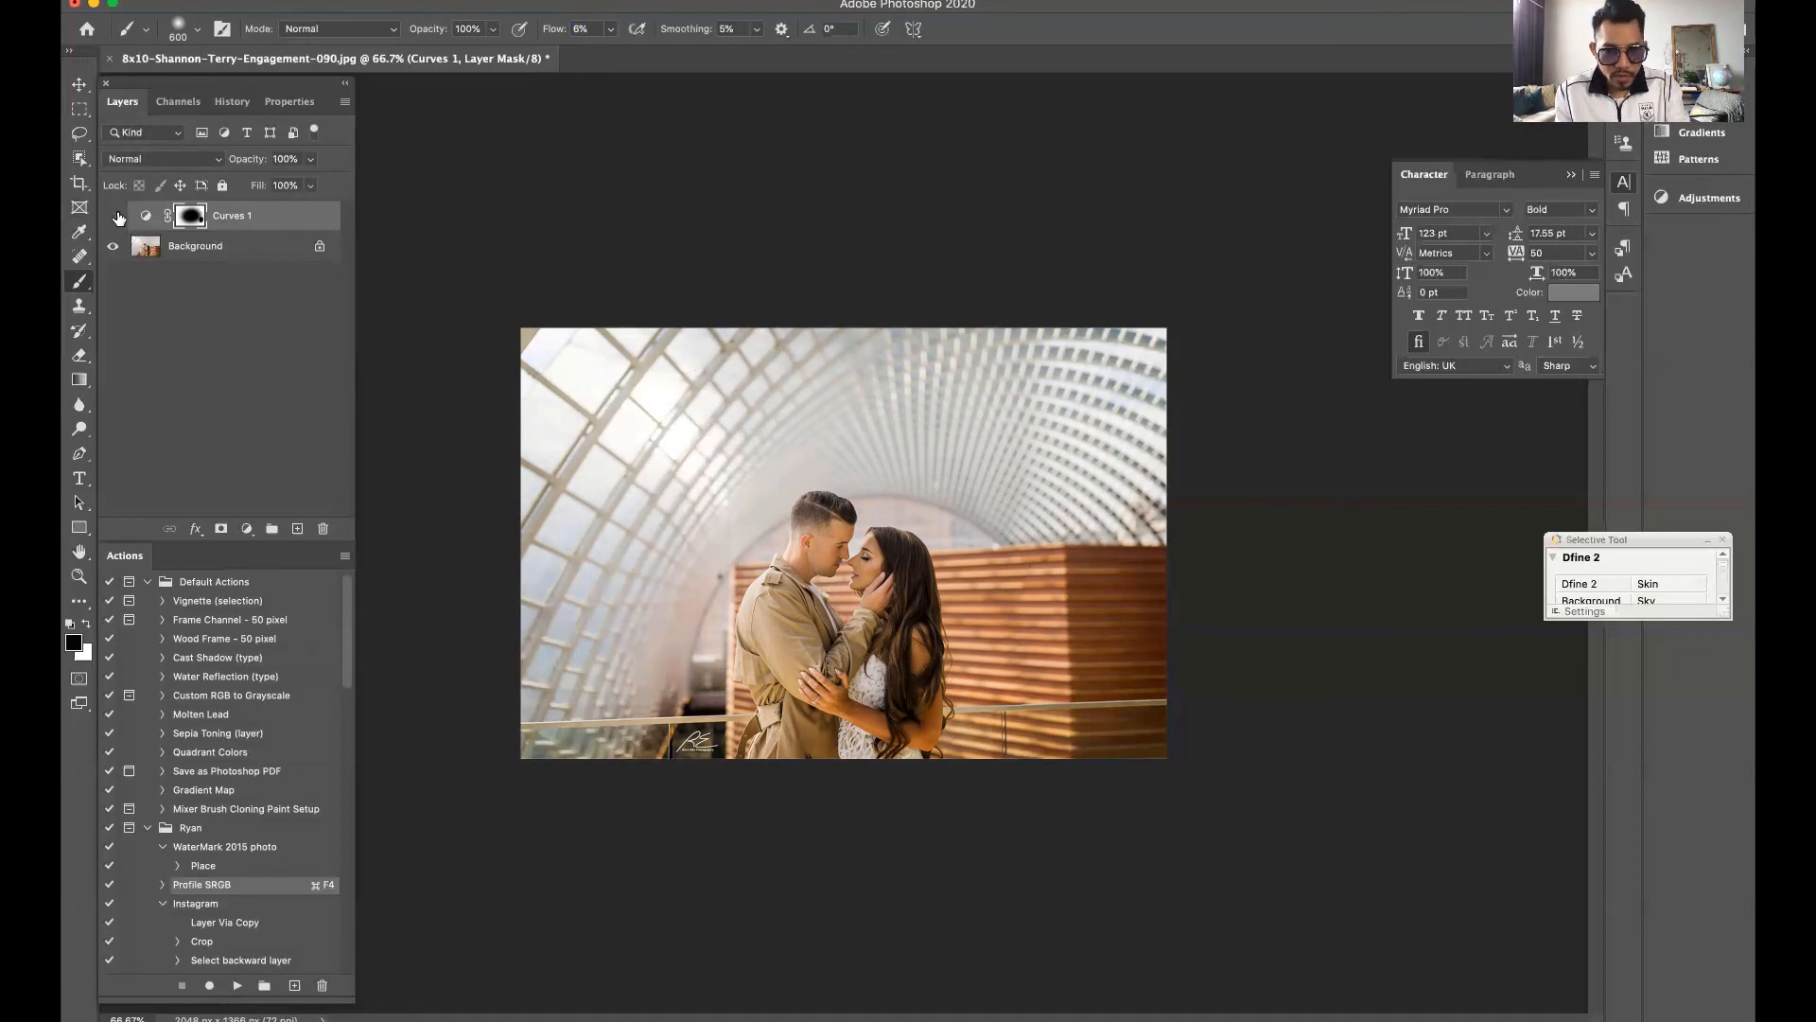
click(115, 216)
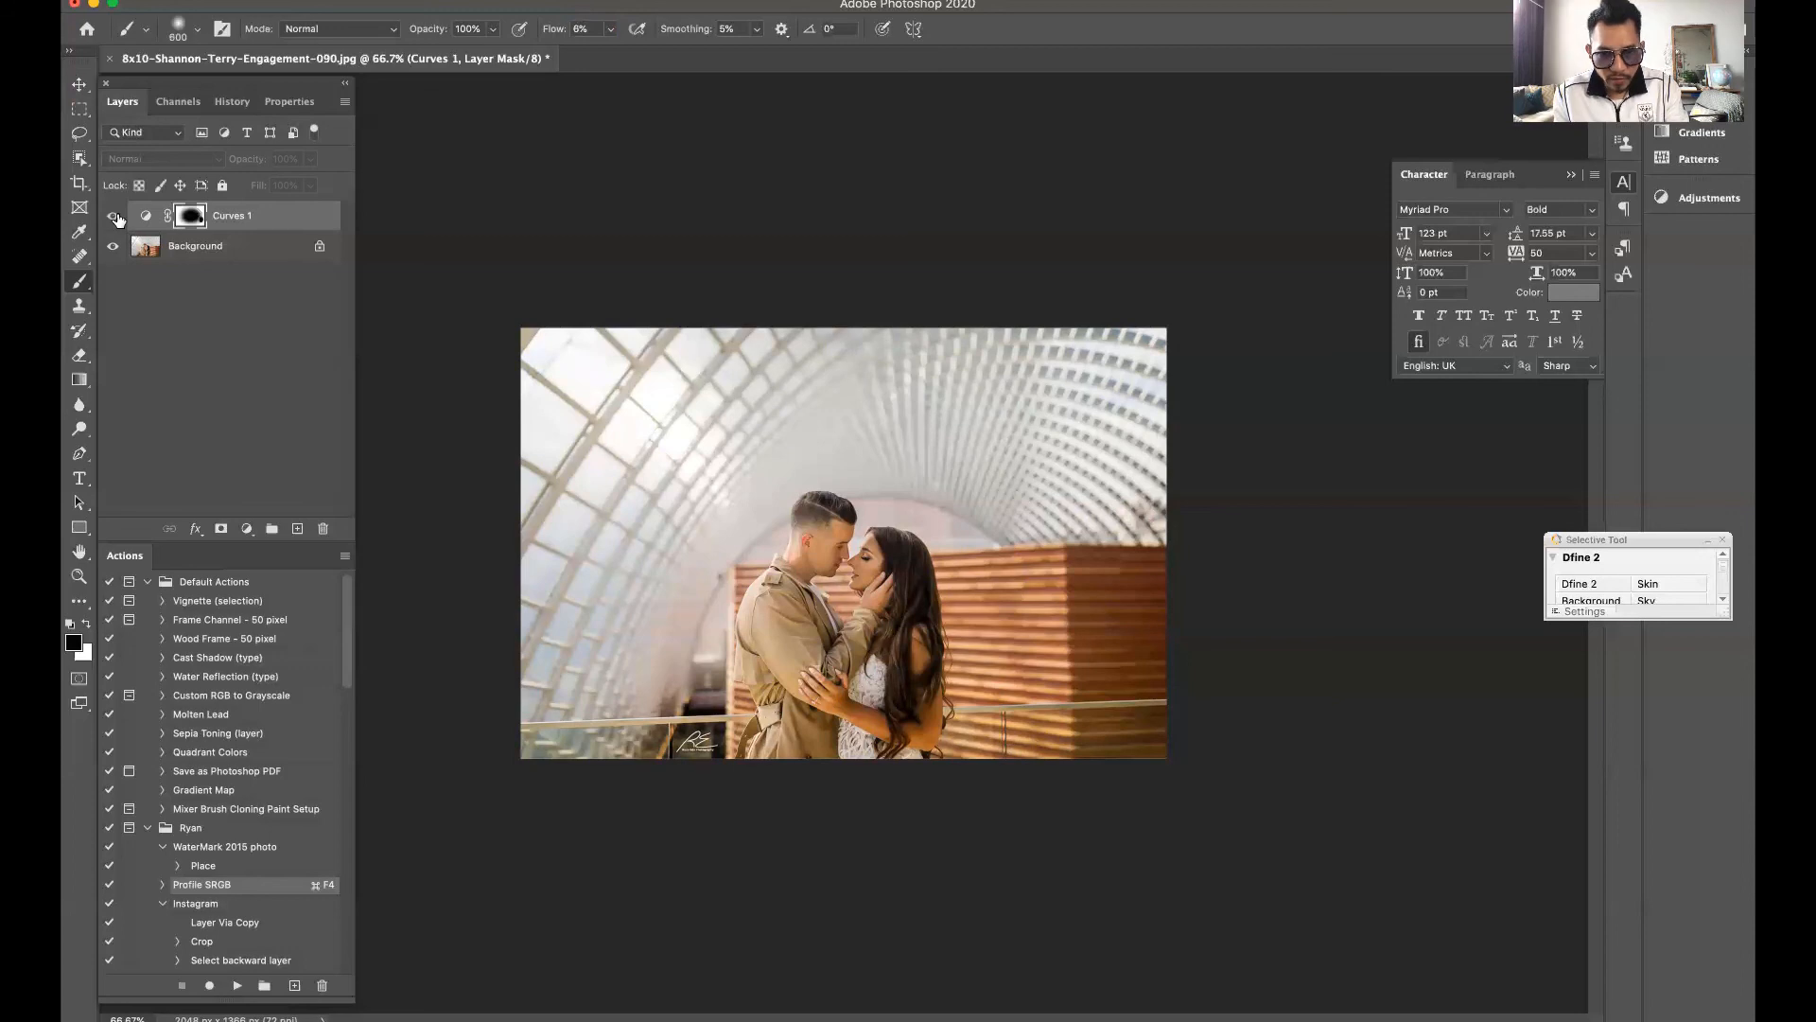
click(114, 217)
click(114, 217)
click(114, 217)
click(115, 217)
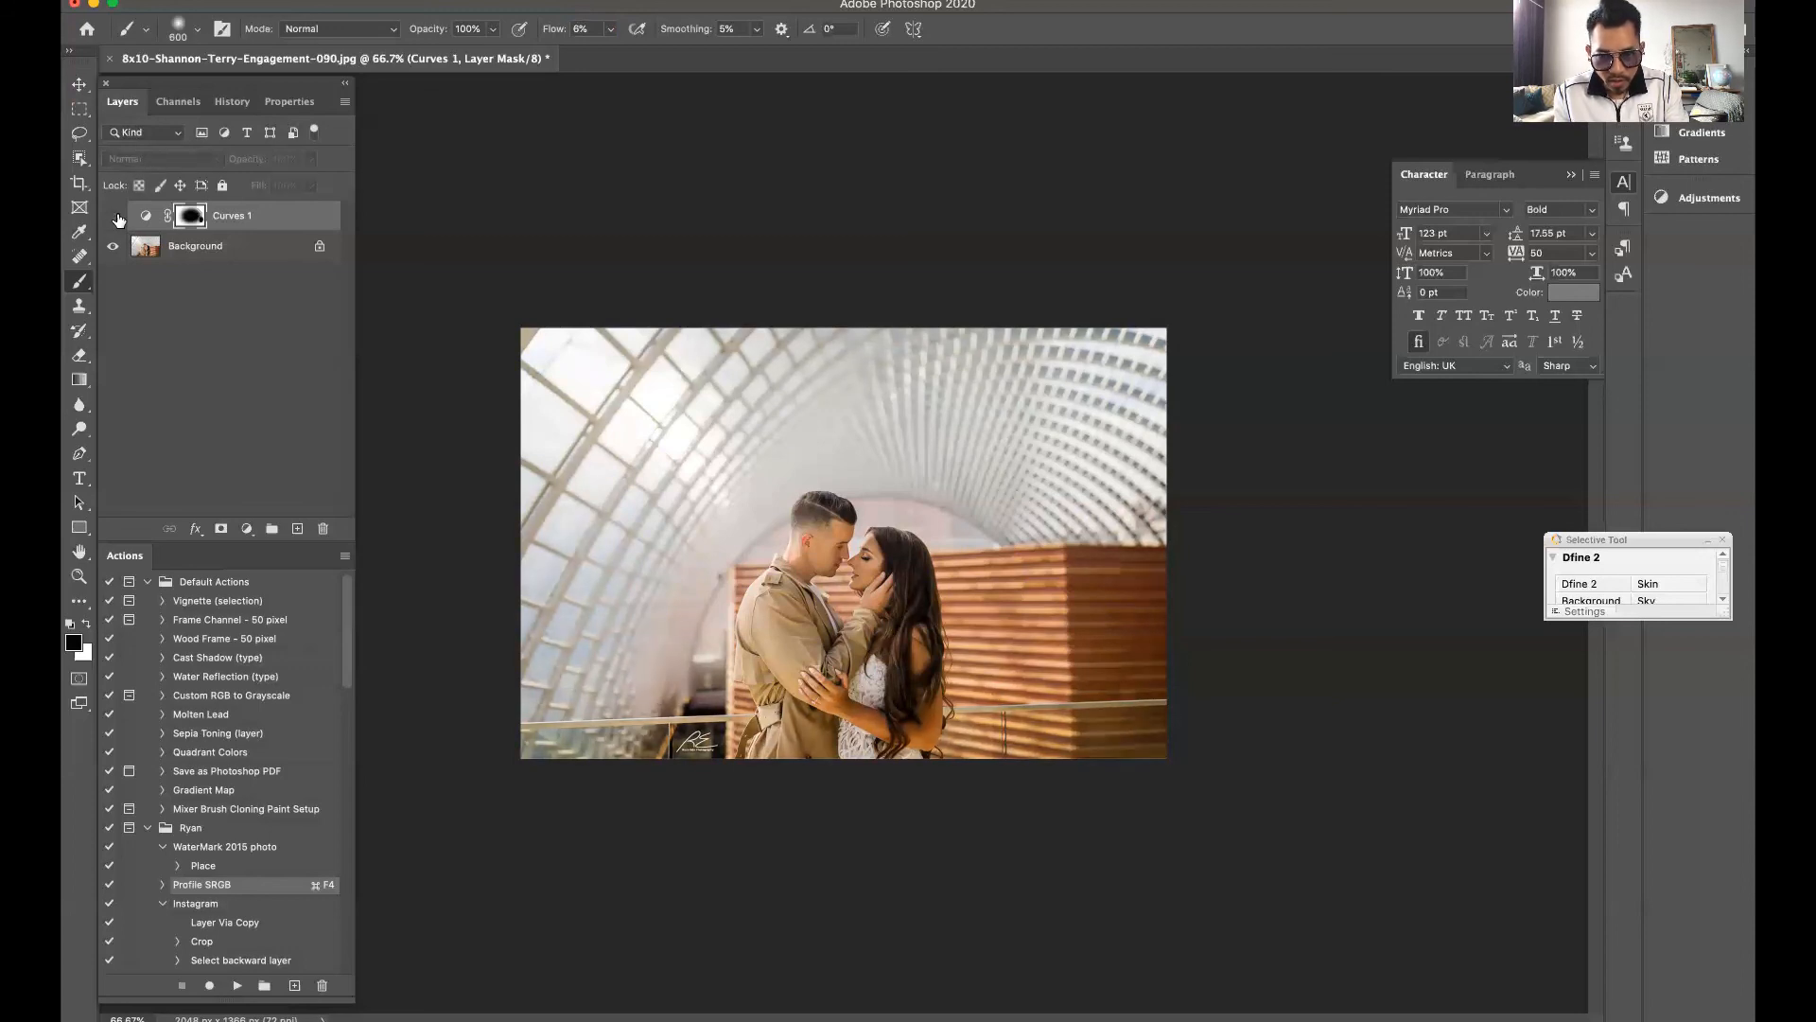
click(115, 216)
click(114, 217)
click(115, 216)
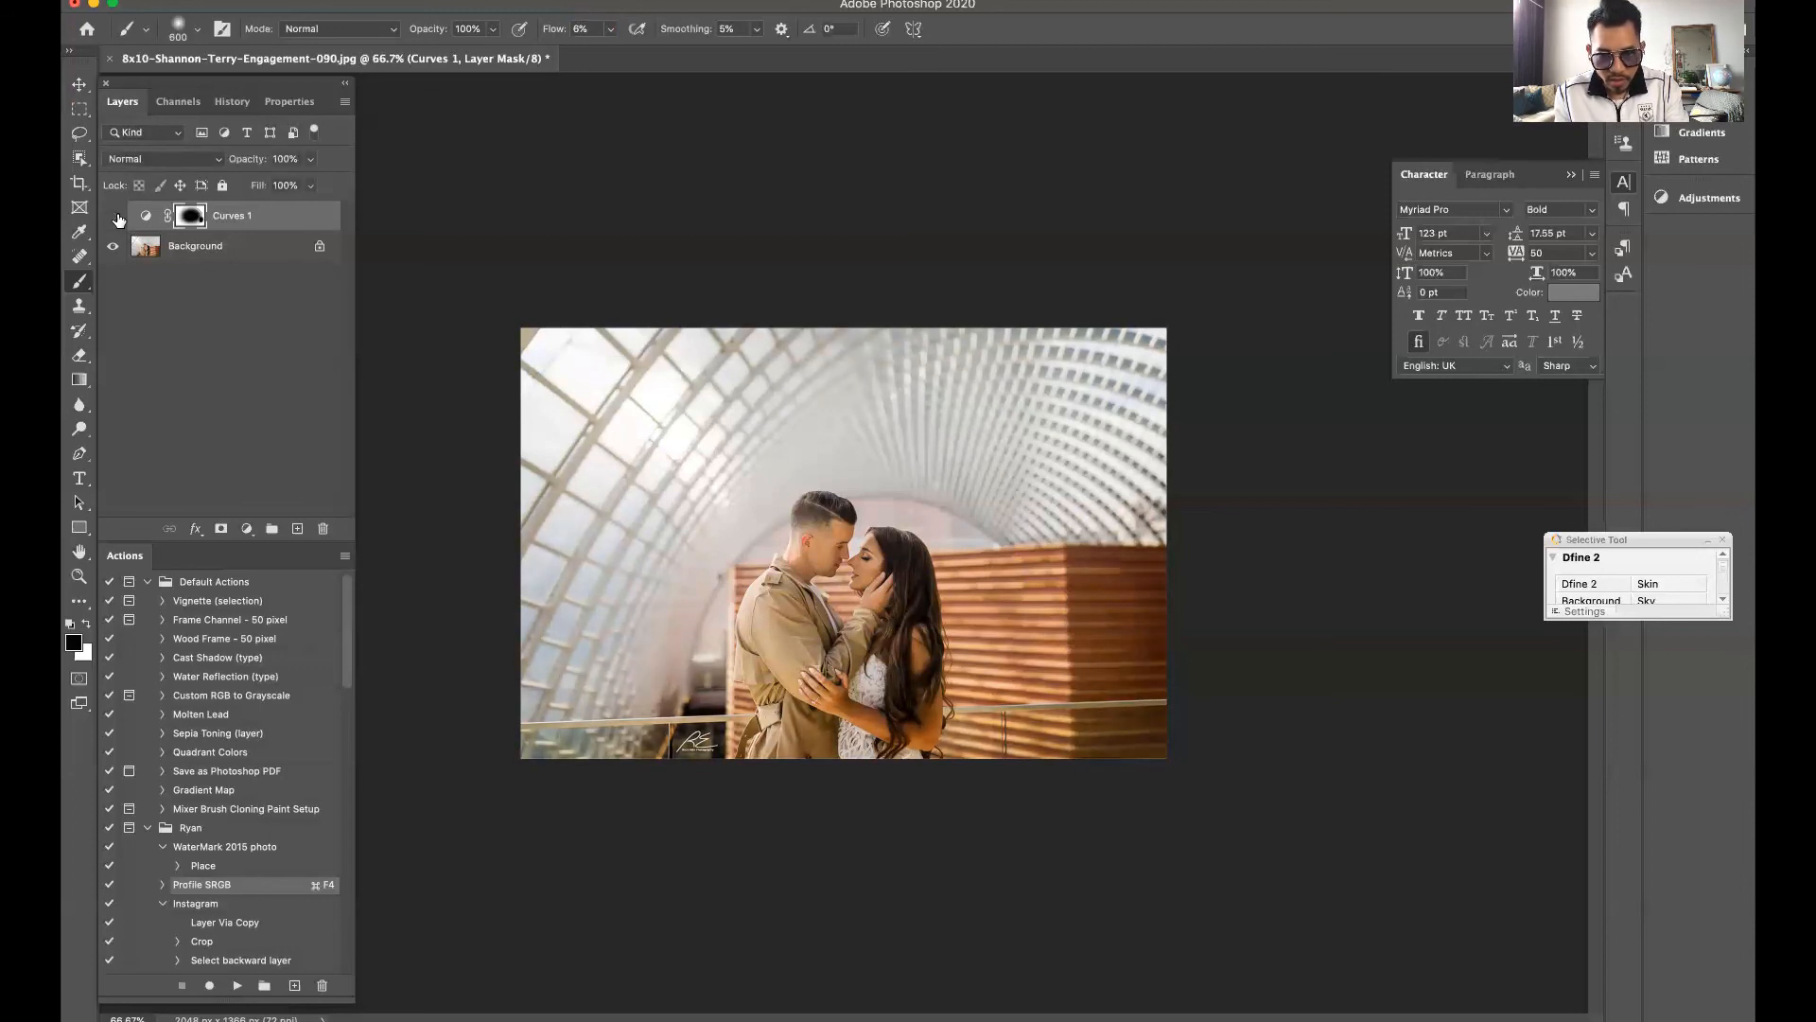
click(114, 216)
click(115, 217)
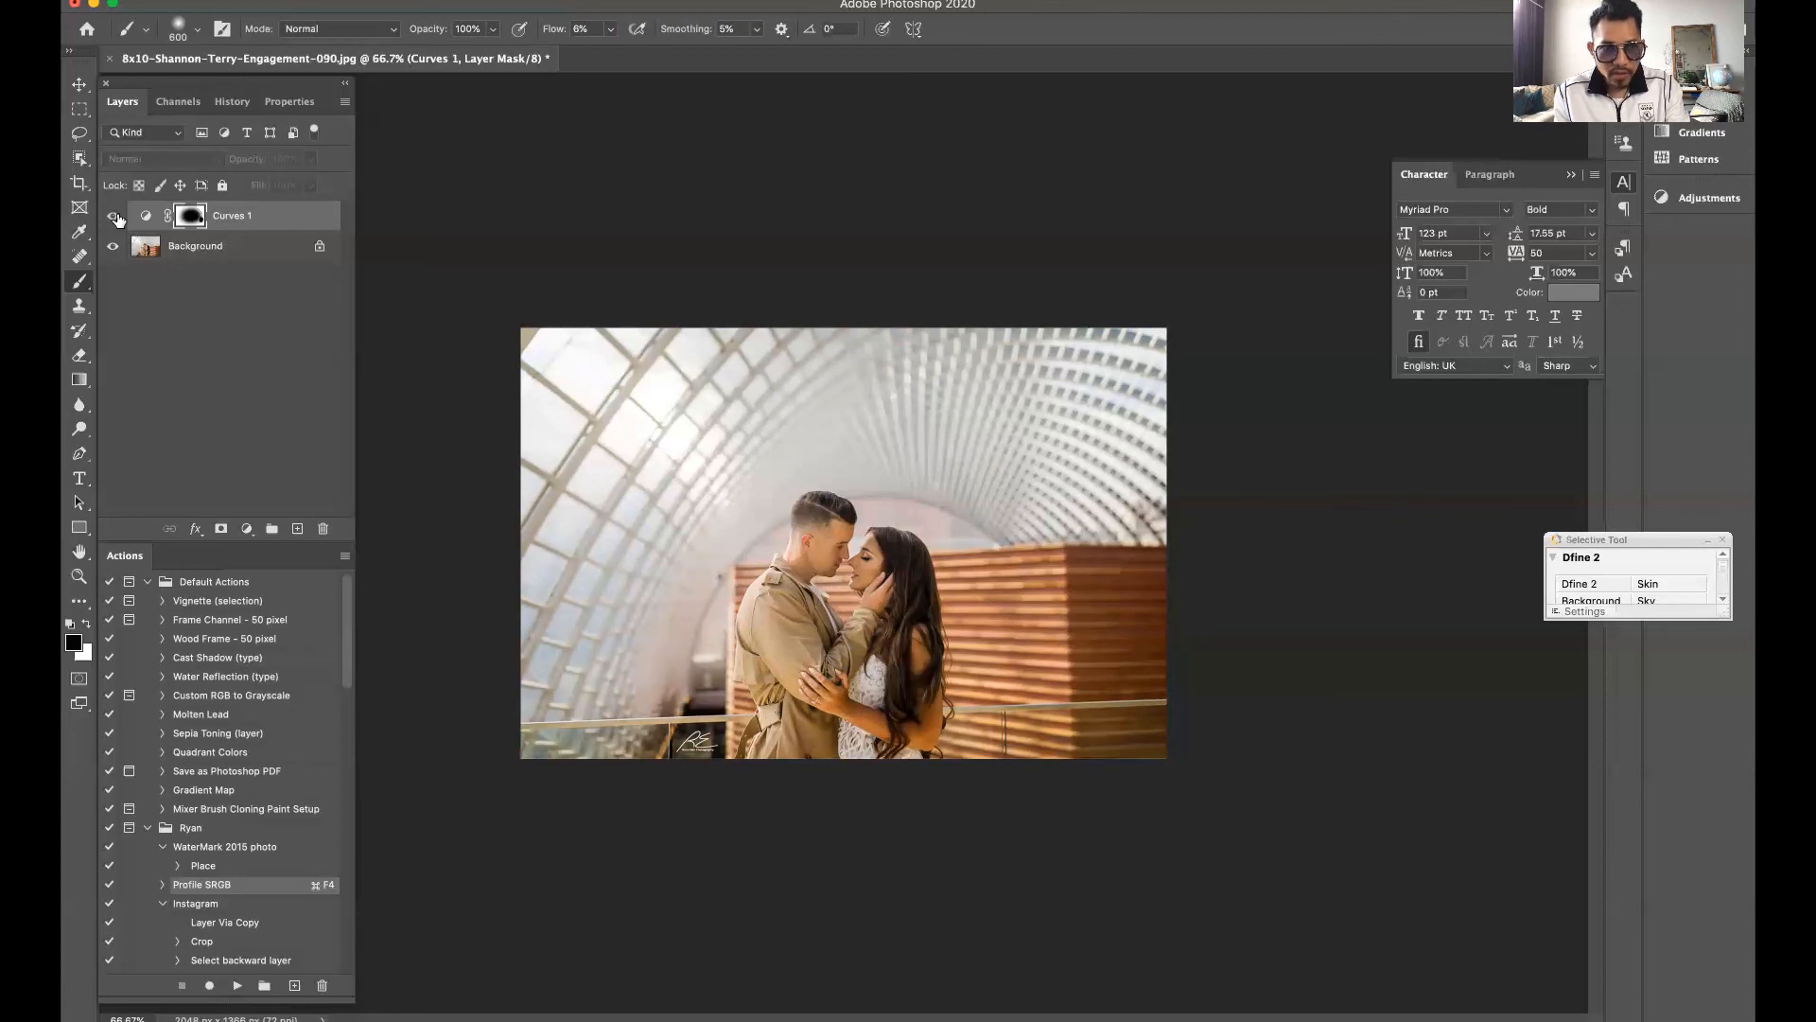
click(114, 217)
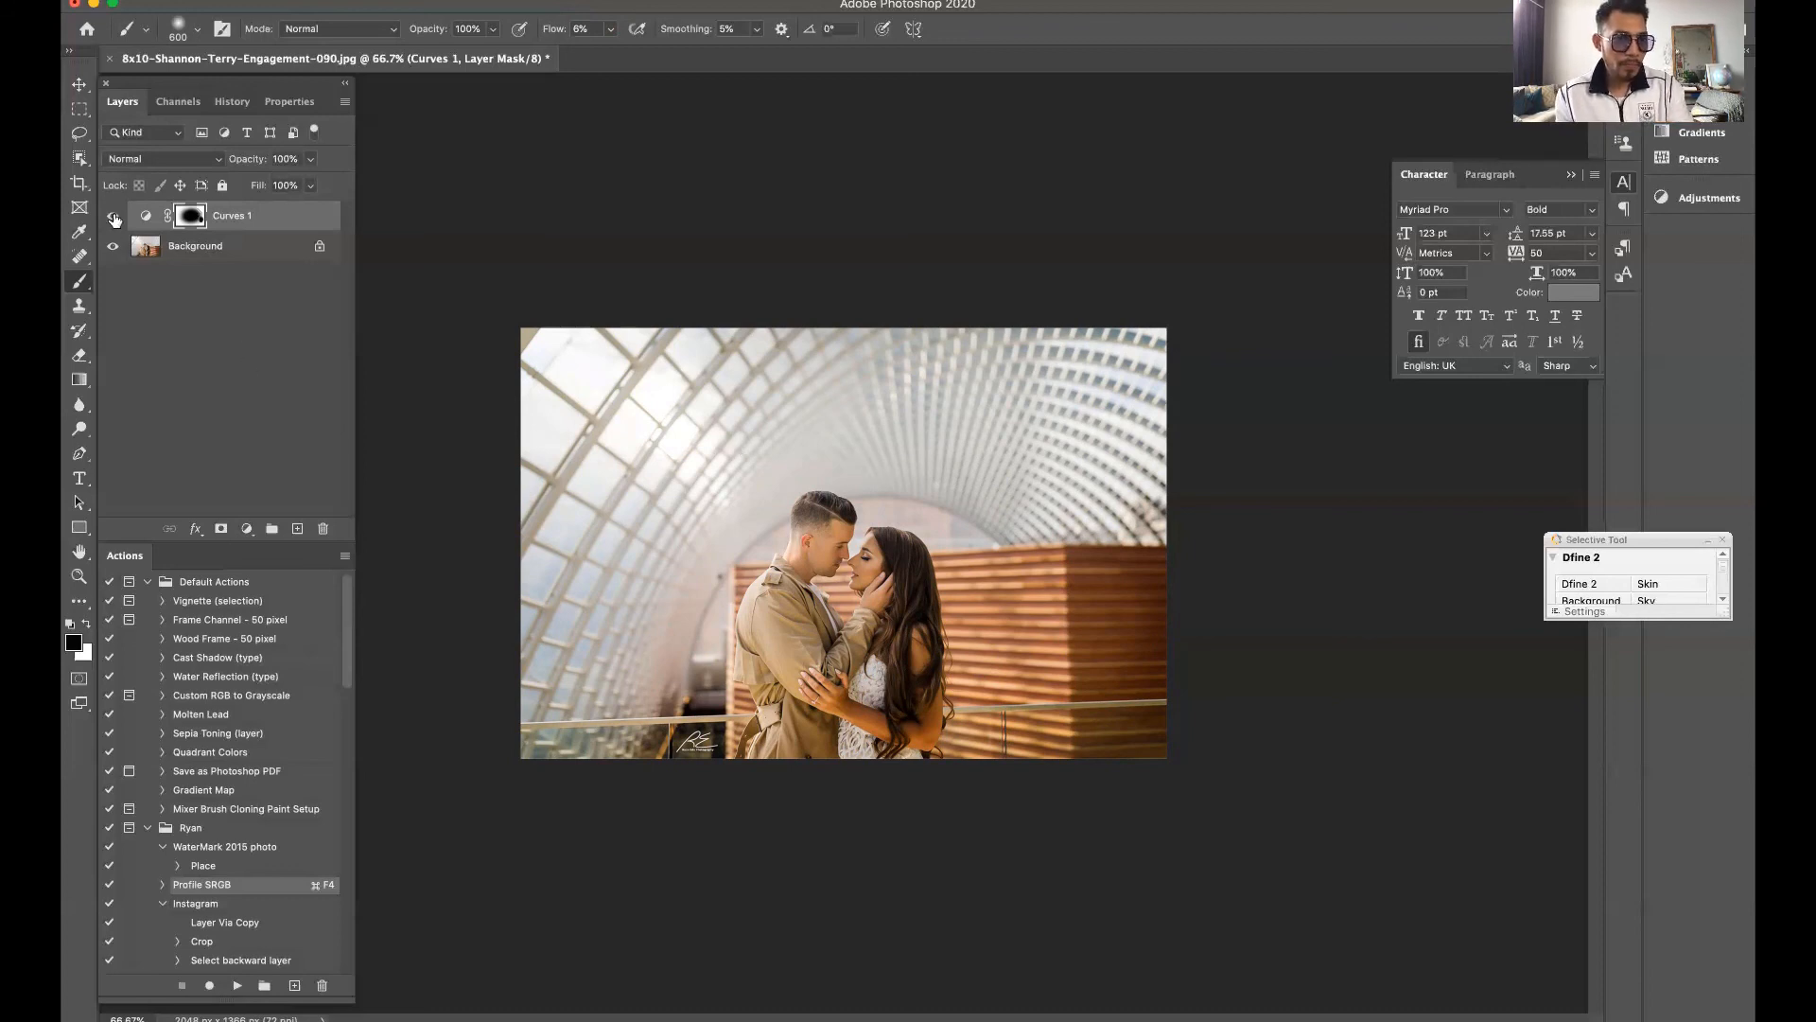
Reopen the curve settings of the masked Curves adjustment layer
click(147, 217)
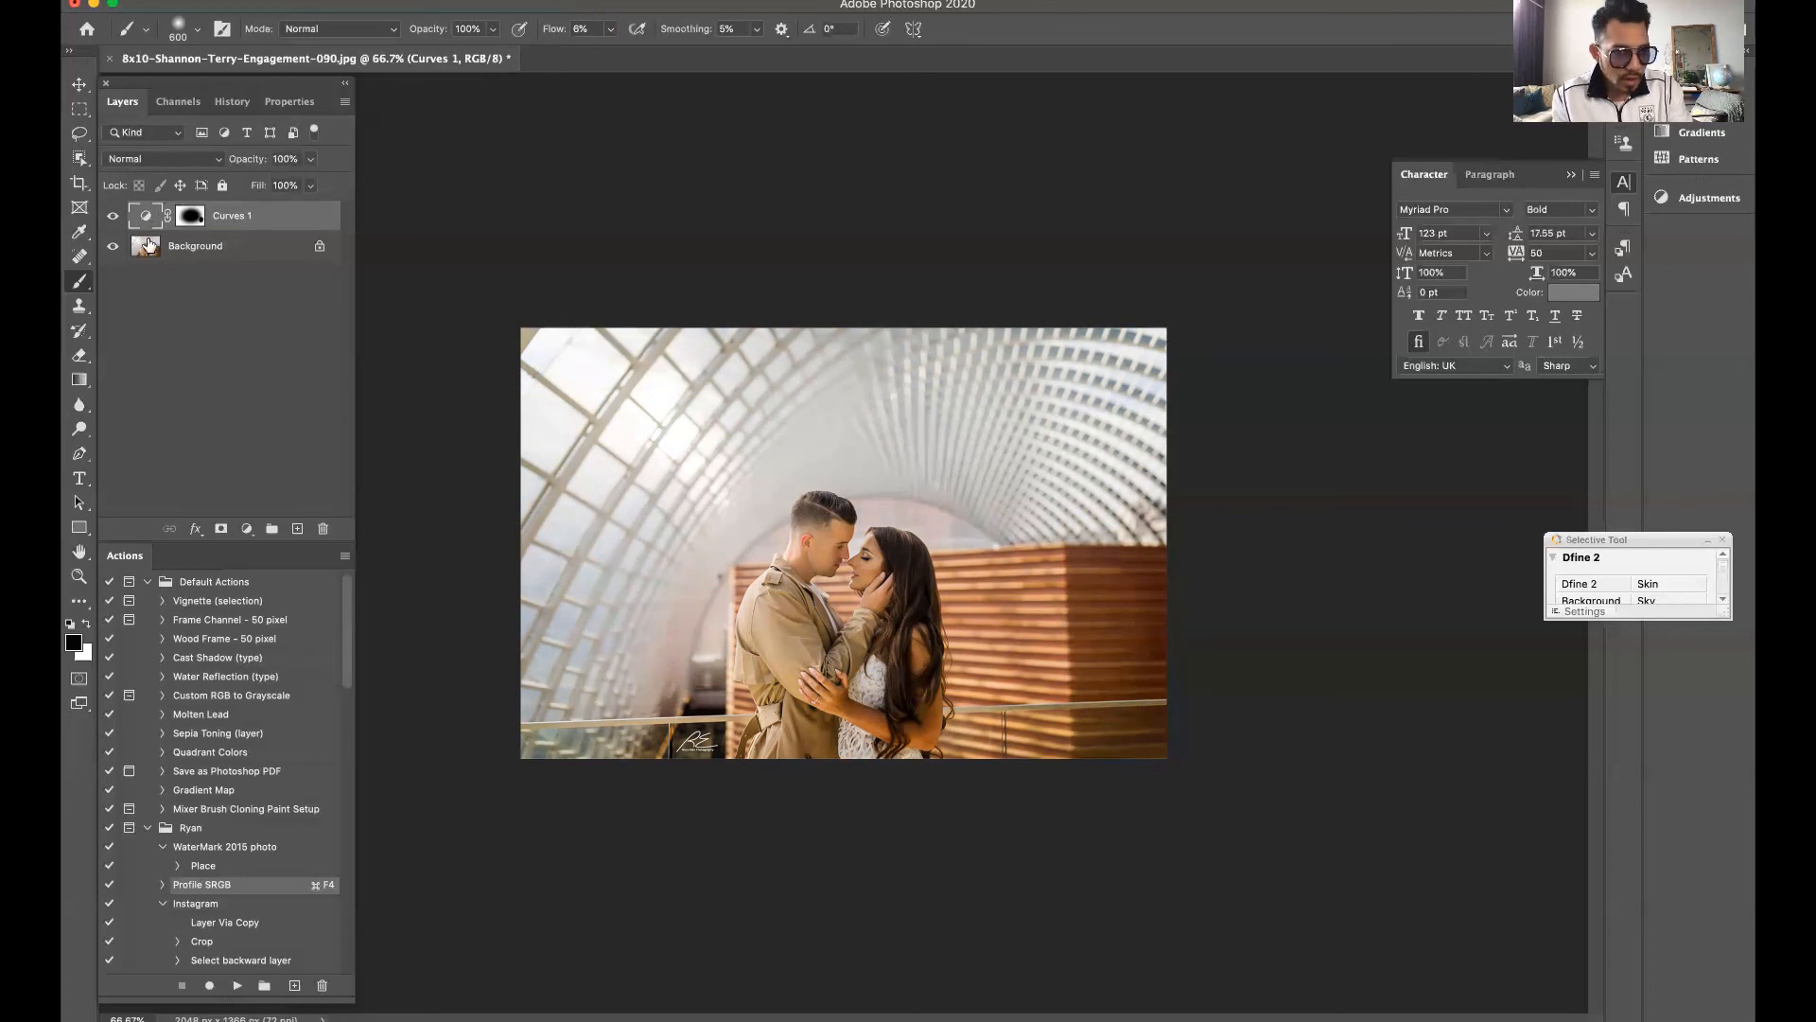
double_click(142, 212)
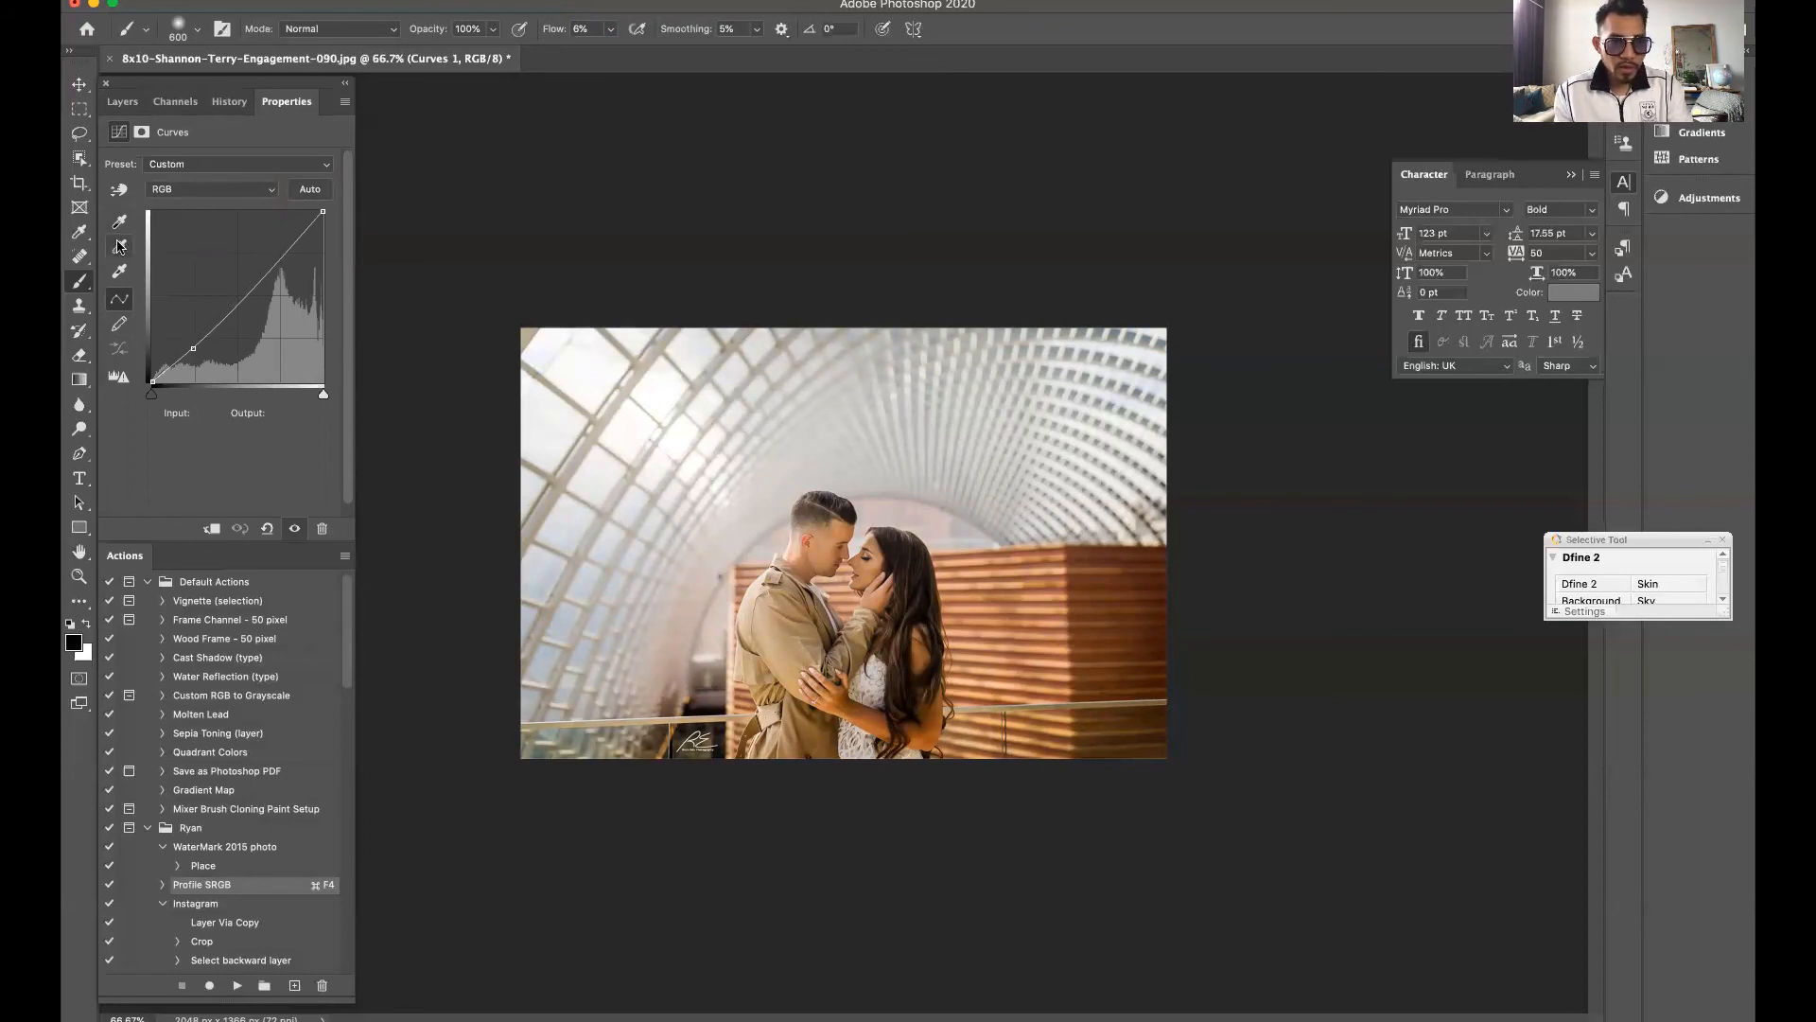
Toggle the Curves white-point eyedropper on and off, and activate the on-image adjustment tool in its place
click(120, 274)
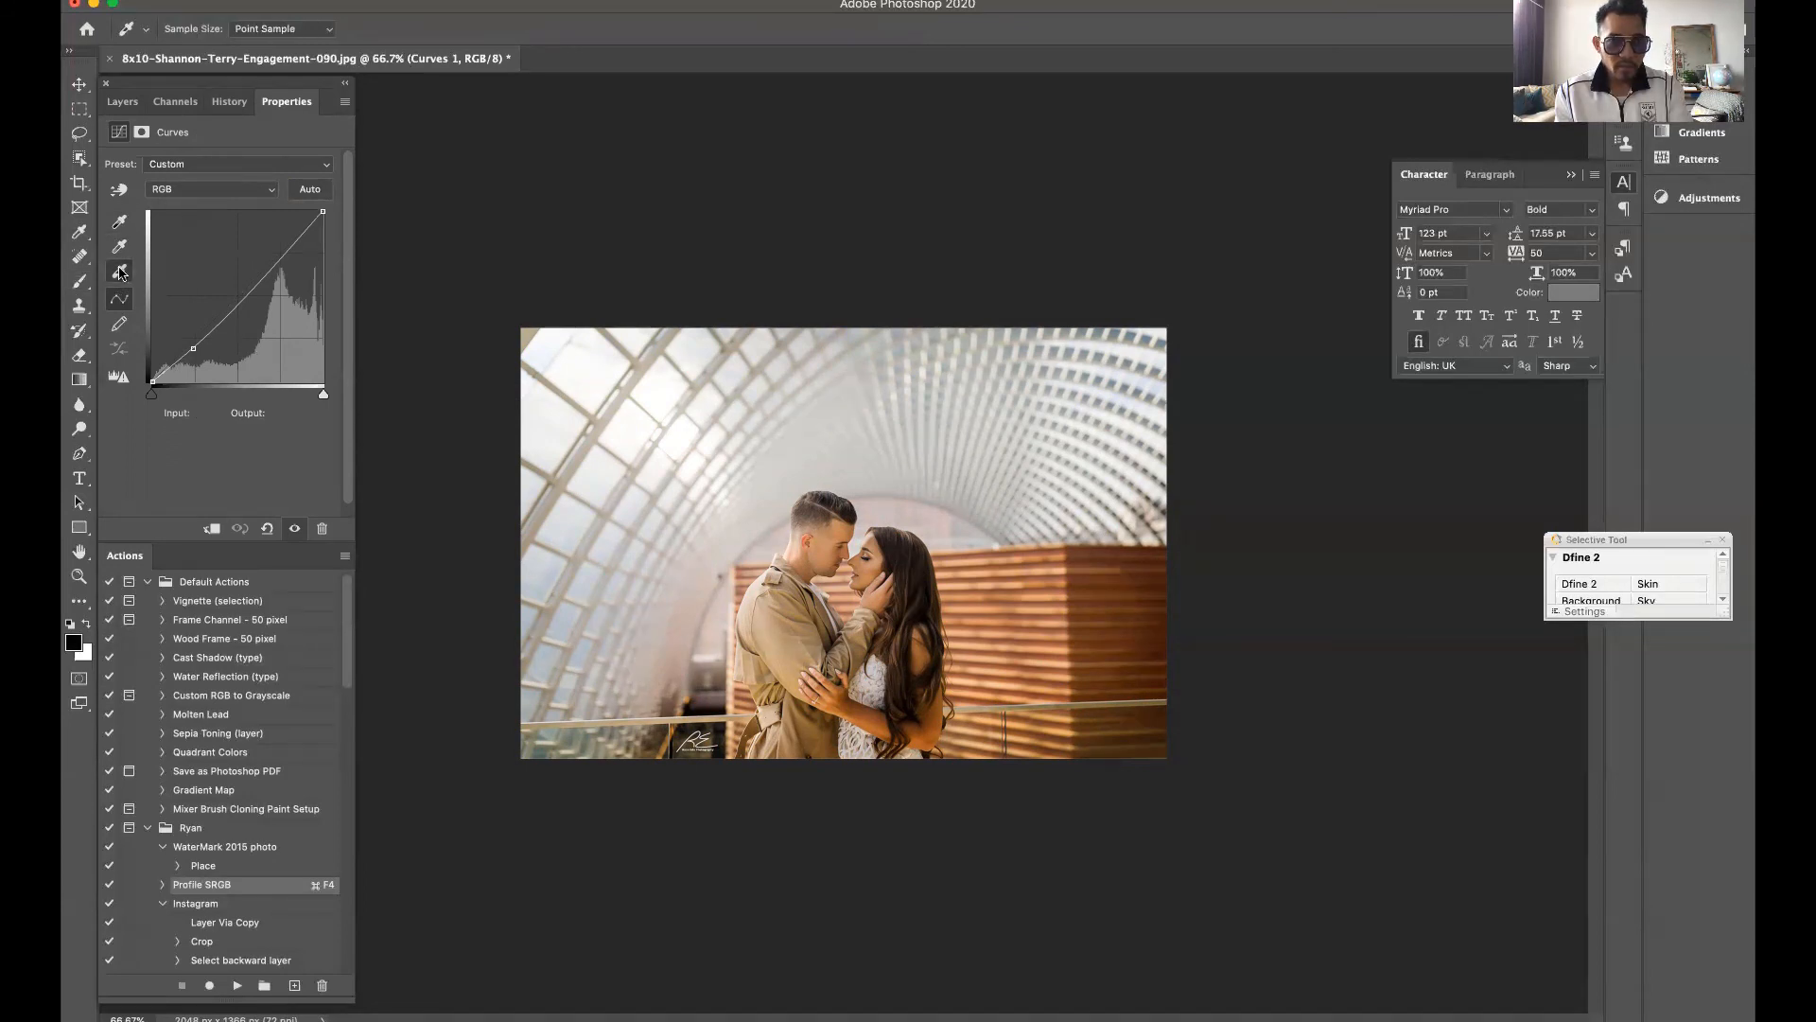
click(120, 274)
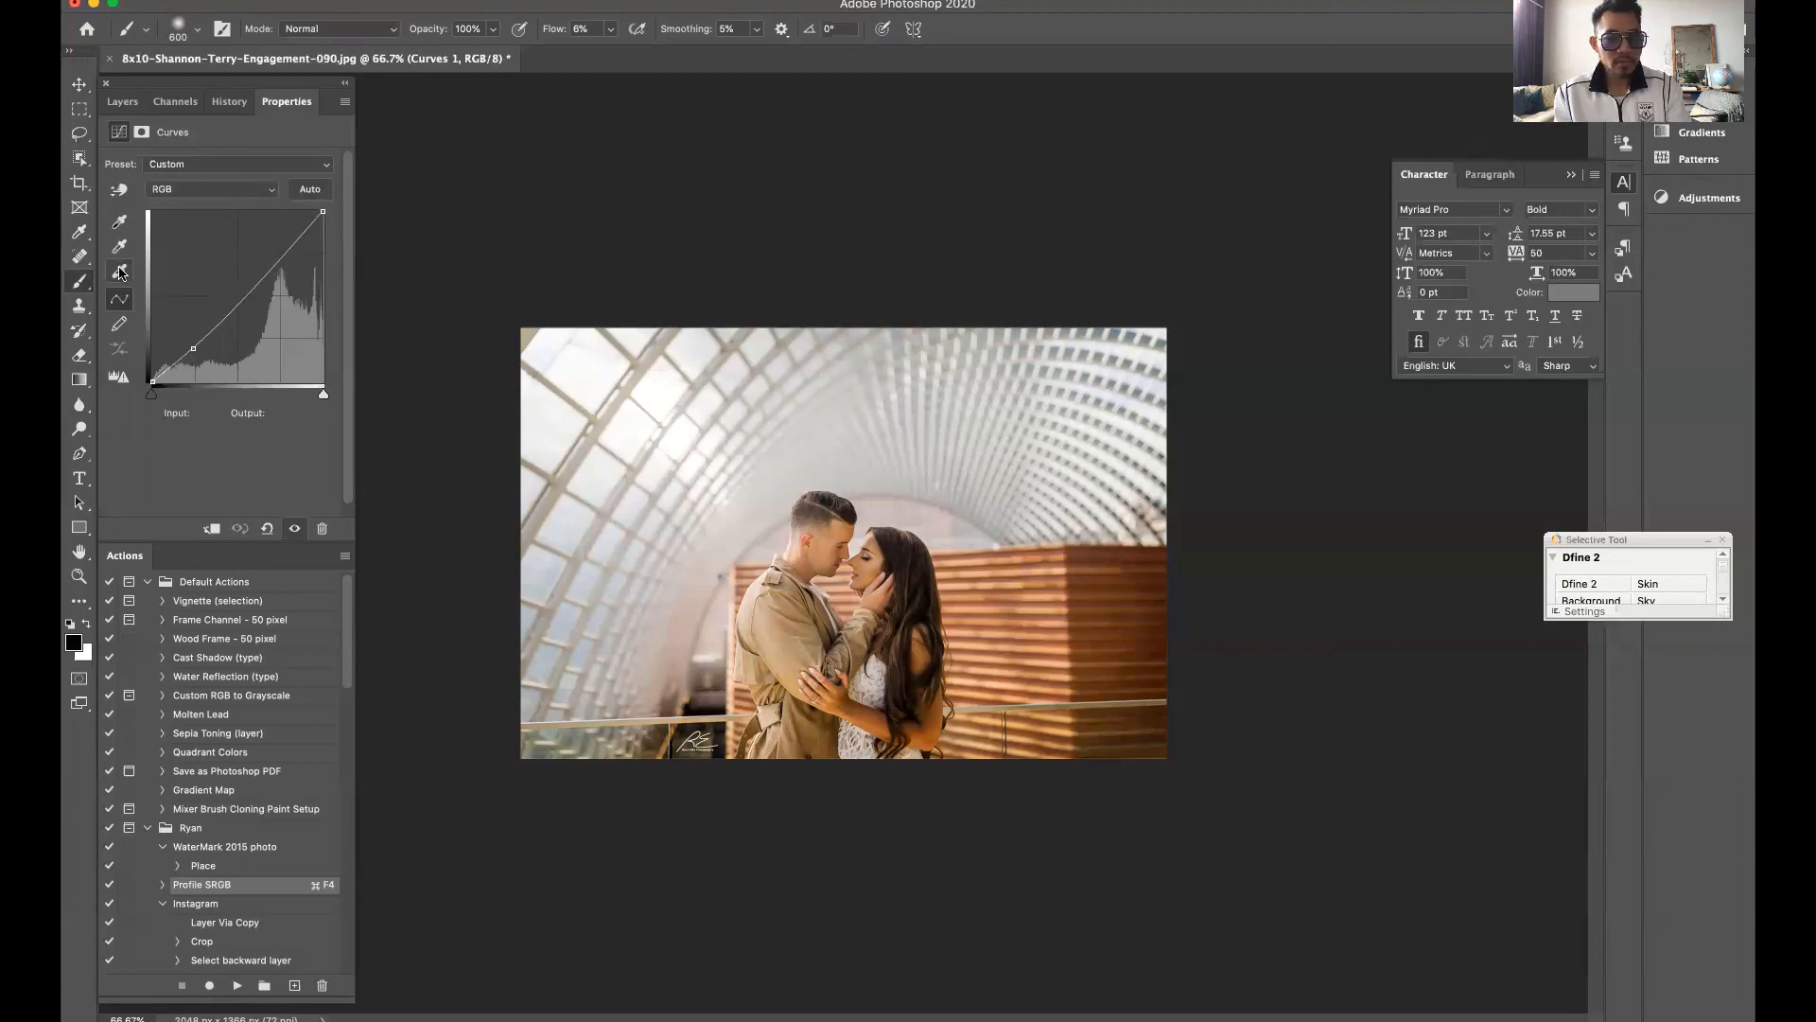
click(120, 274)
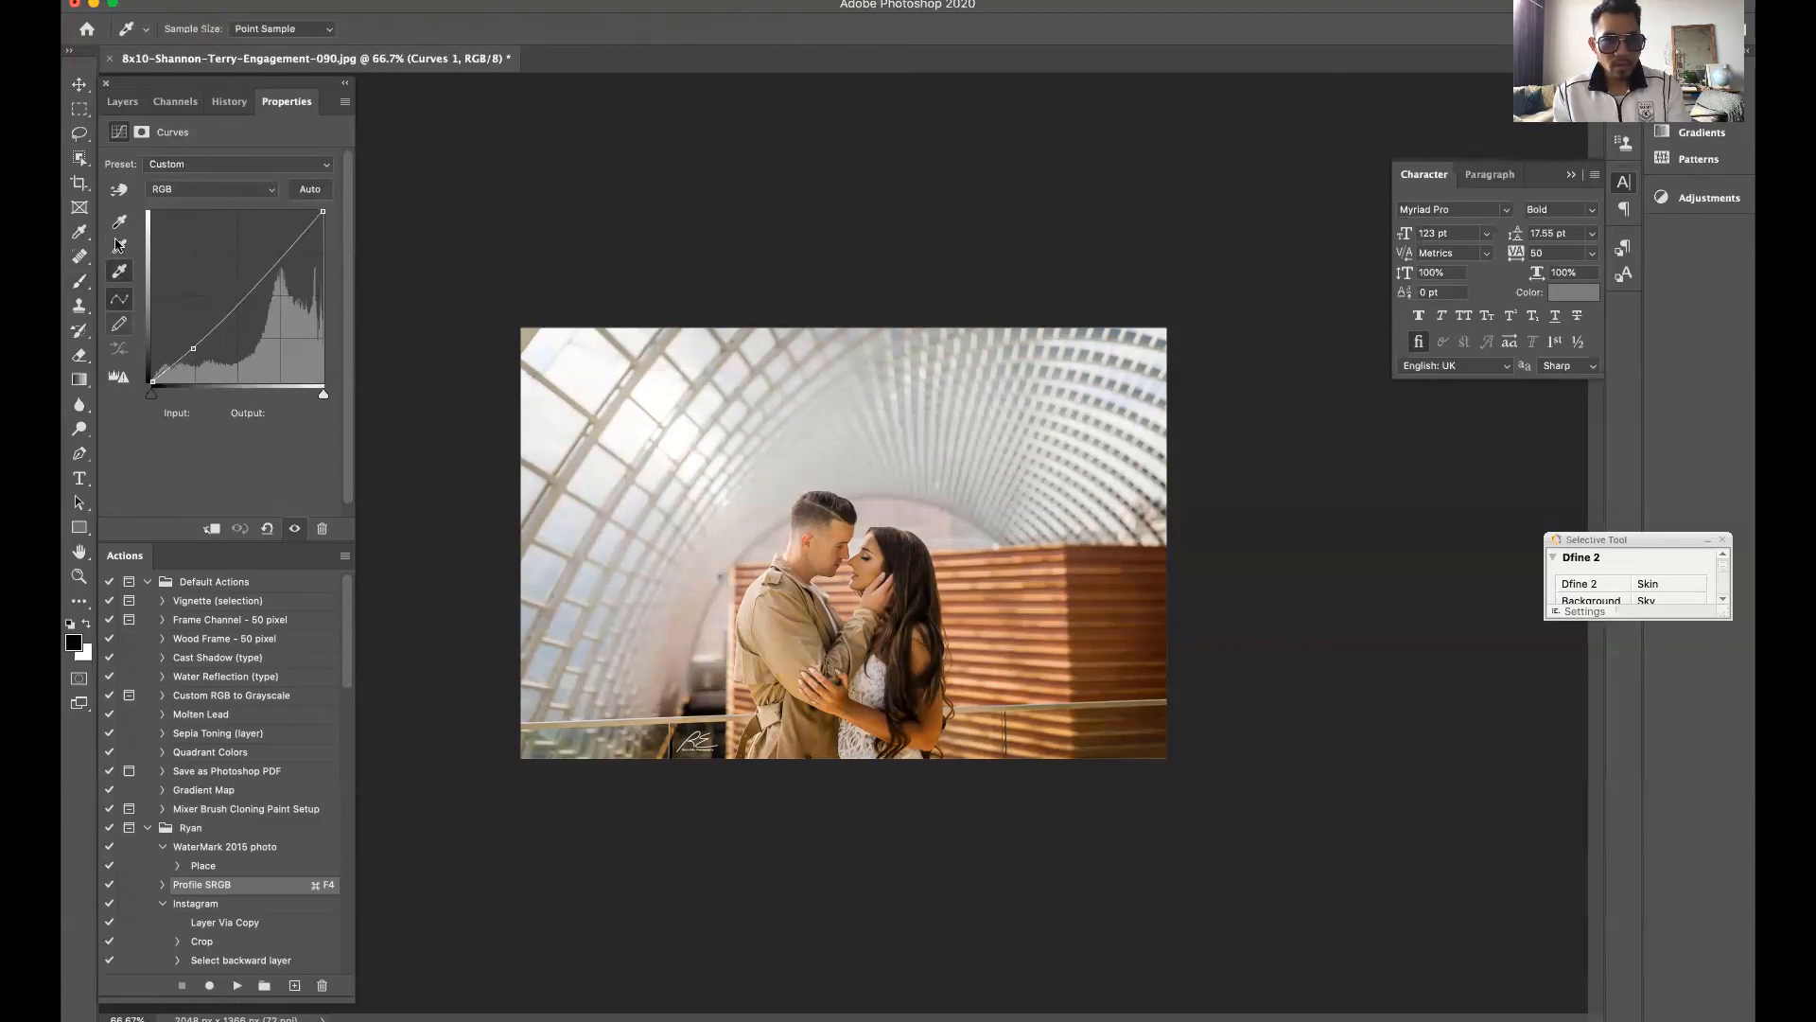
click(119, 190)
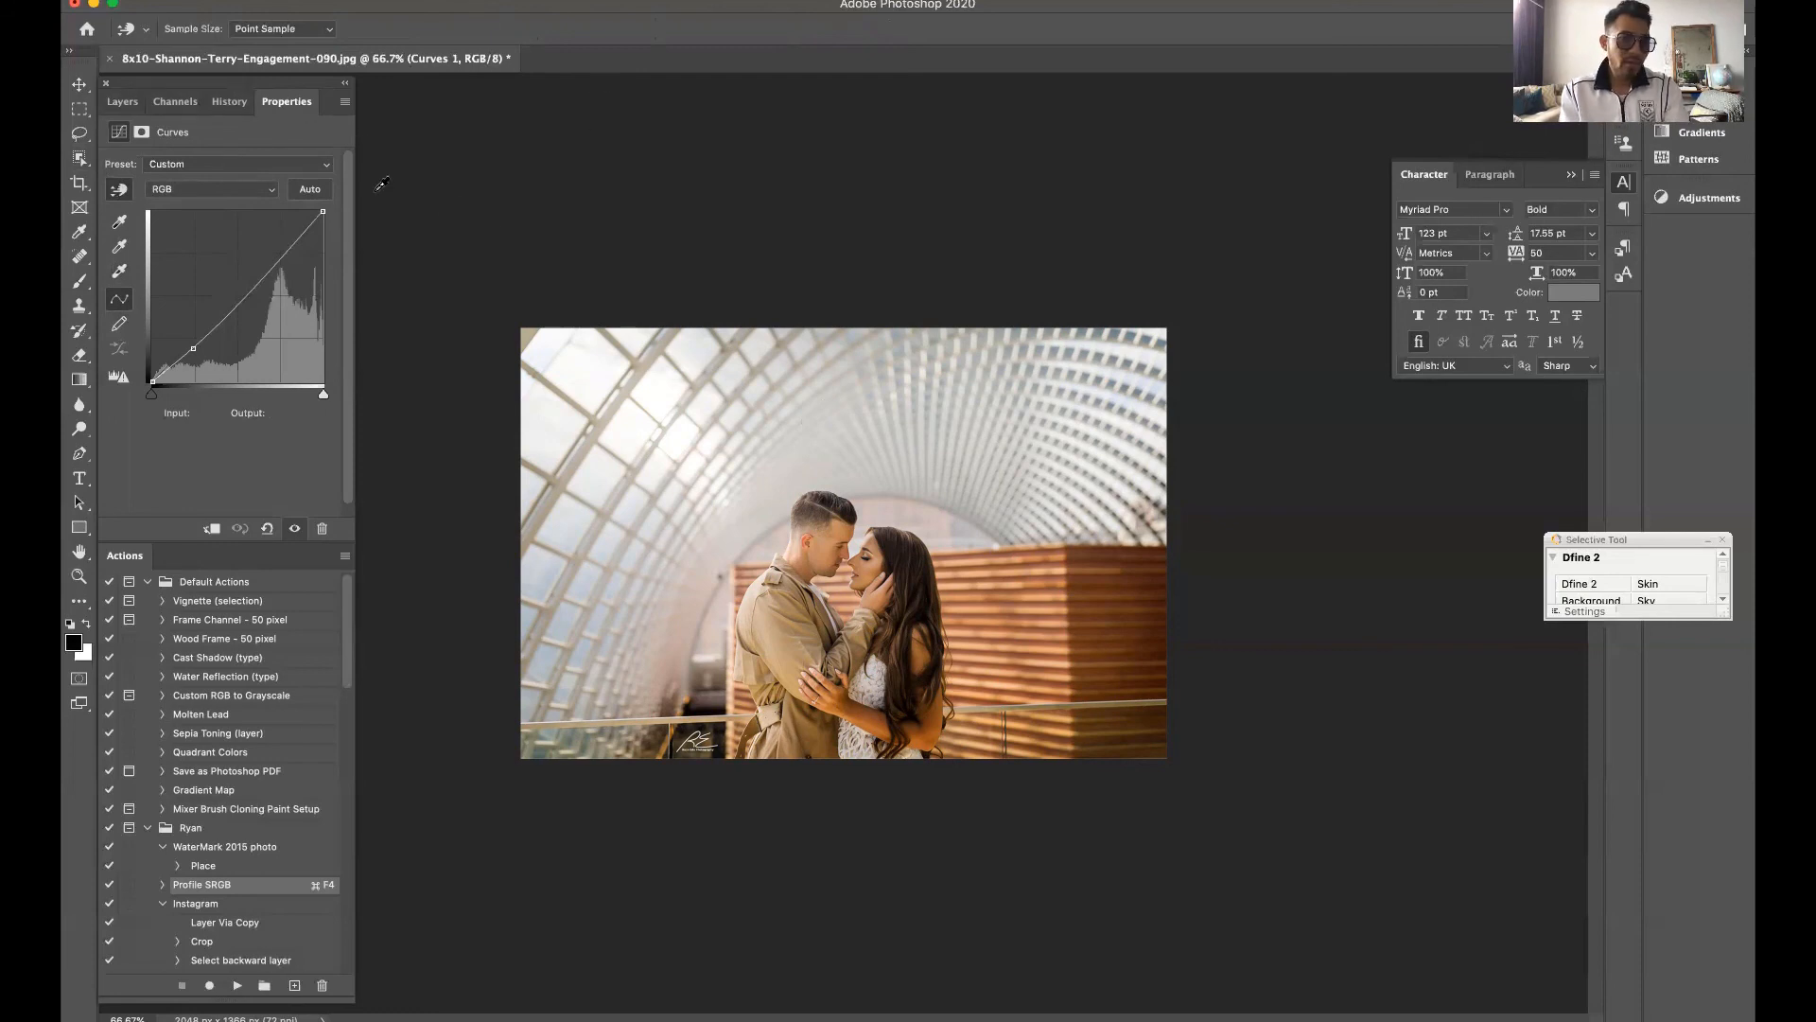
Return to the layer list and switch the Curves 1 layer off and on again to compare the photo
click(119, 99)
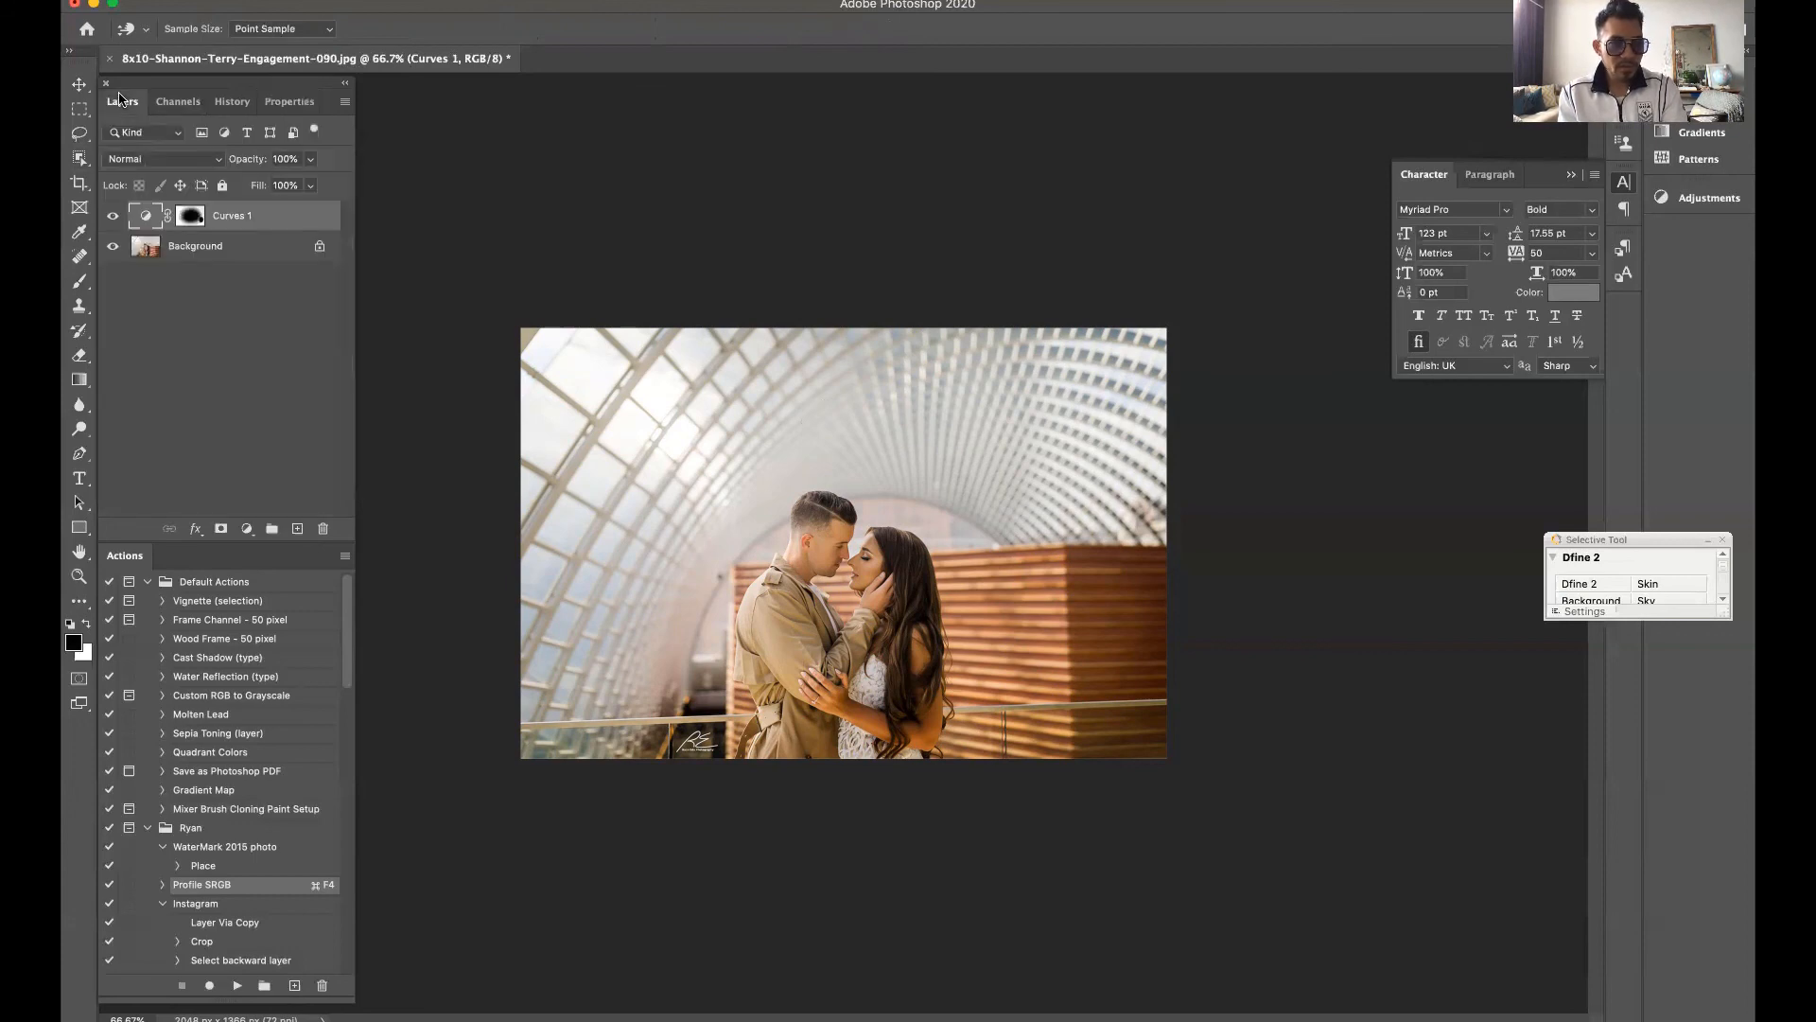
click(112, 216)
click(113, 215)
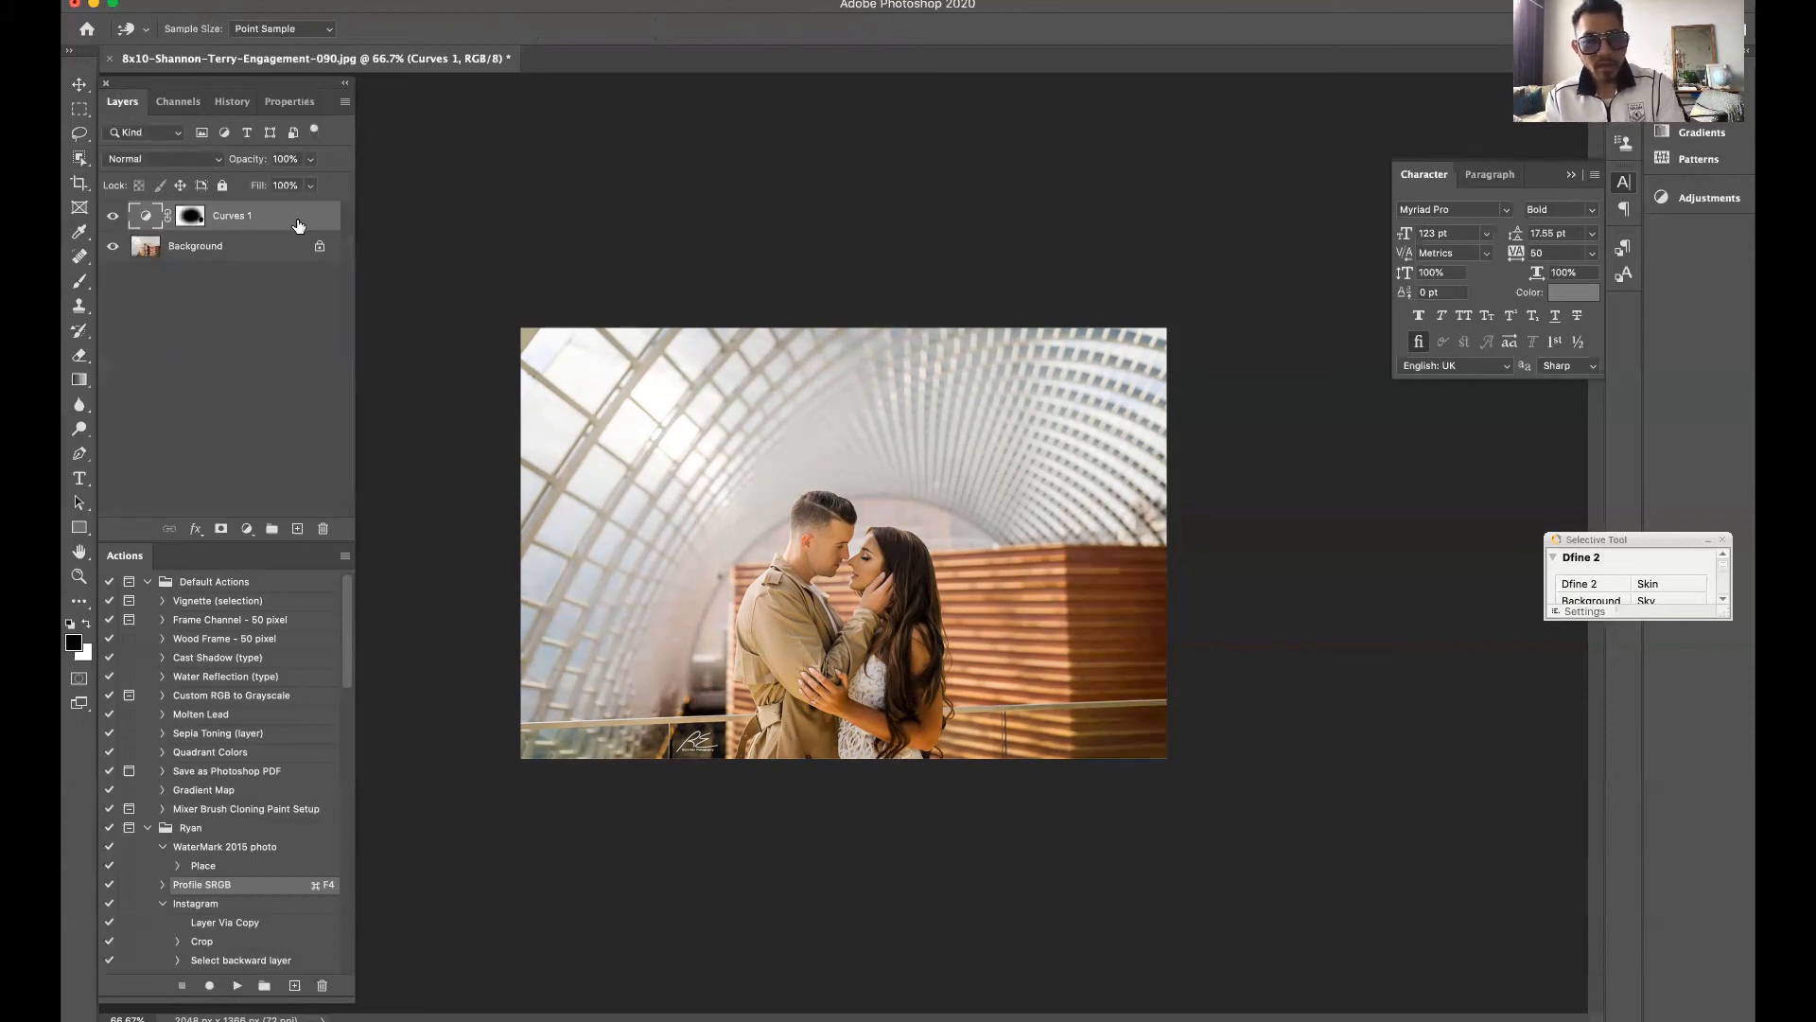